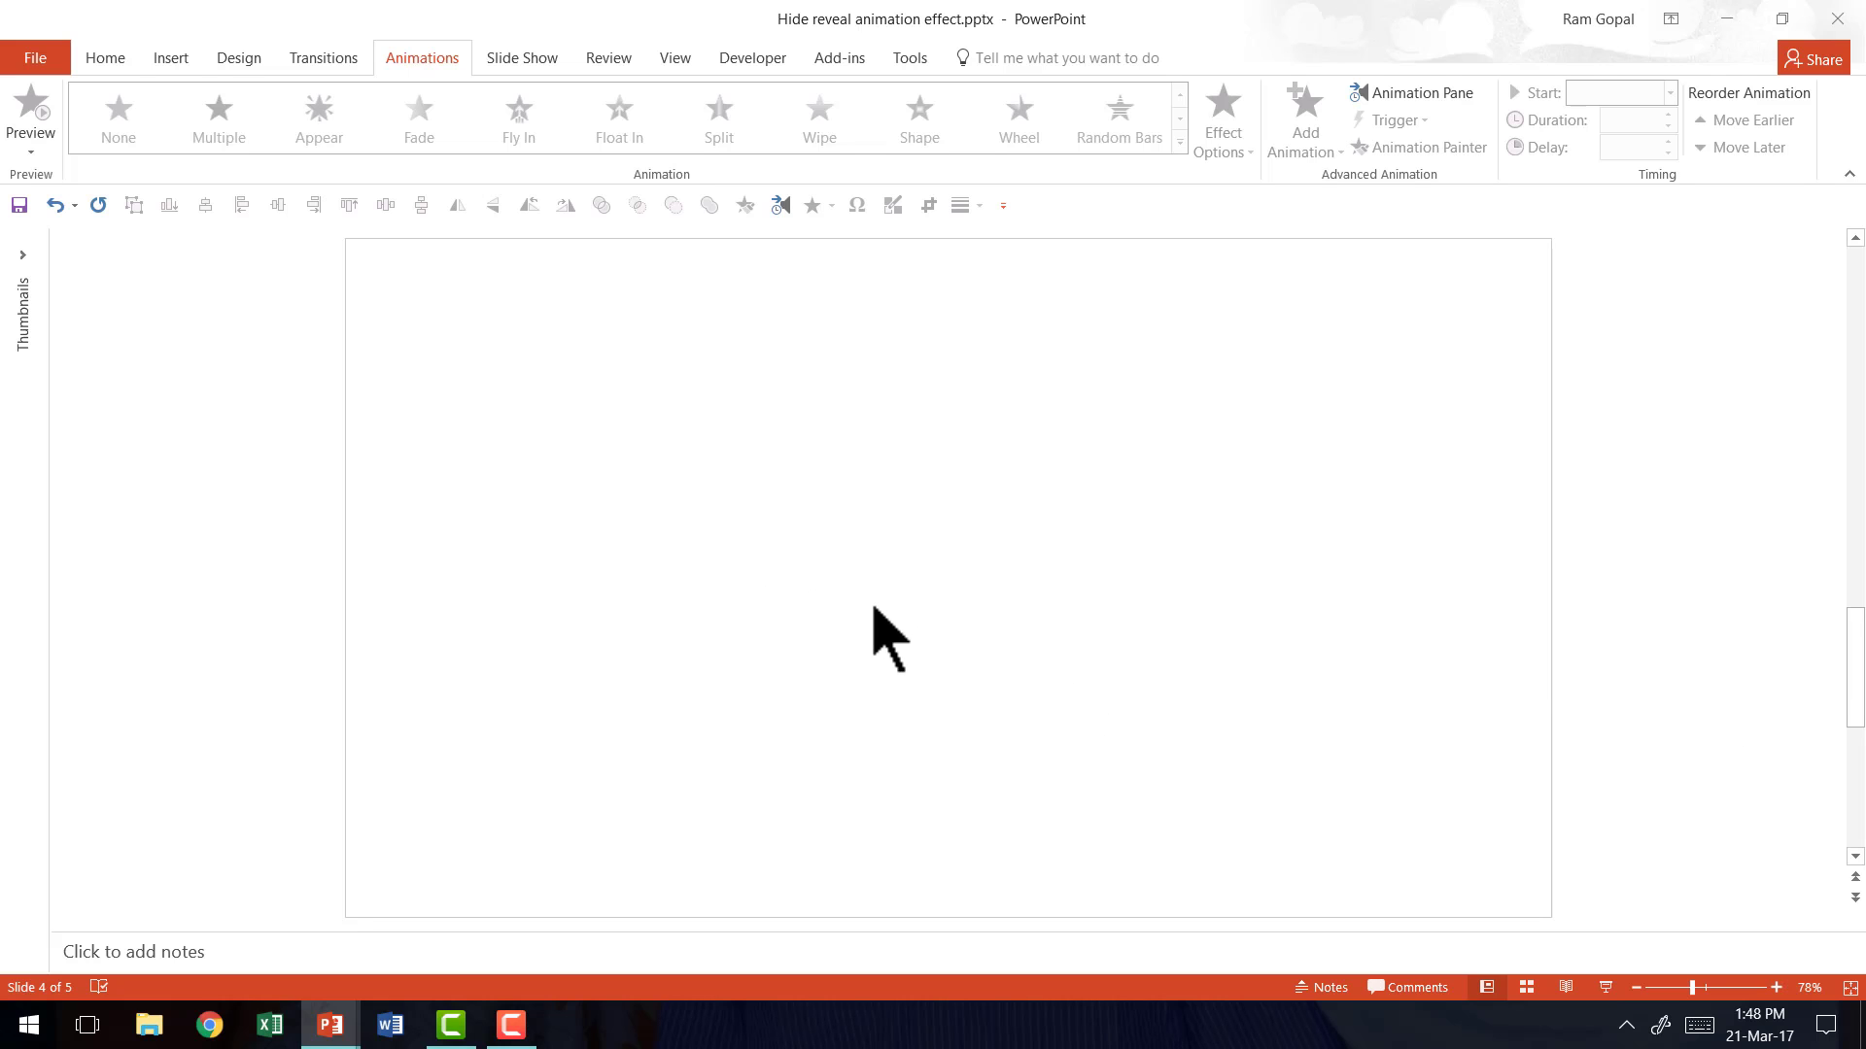
Insert a text box in the middle of the slide containing the word OLD.
left_click(119, 61)
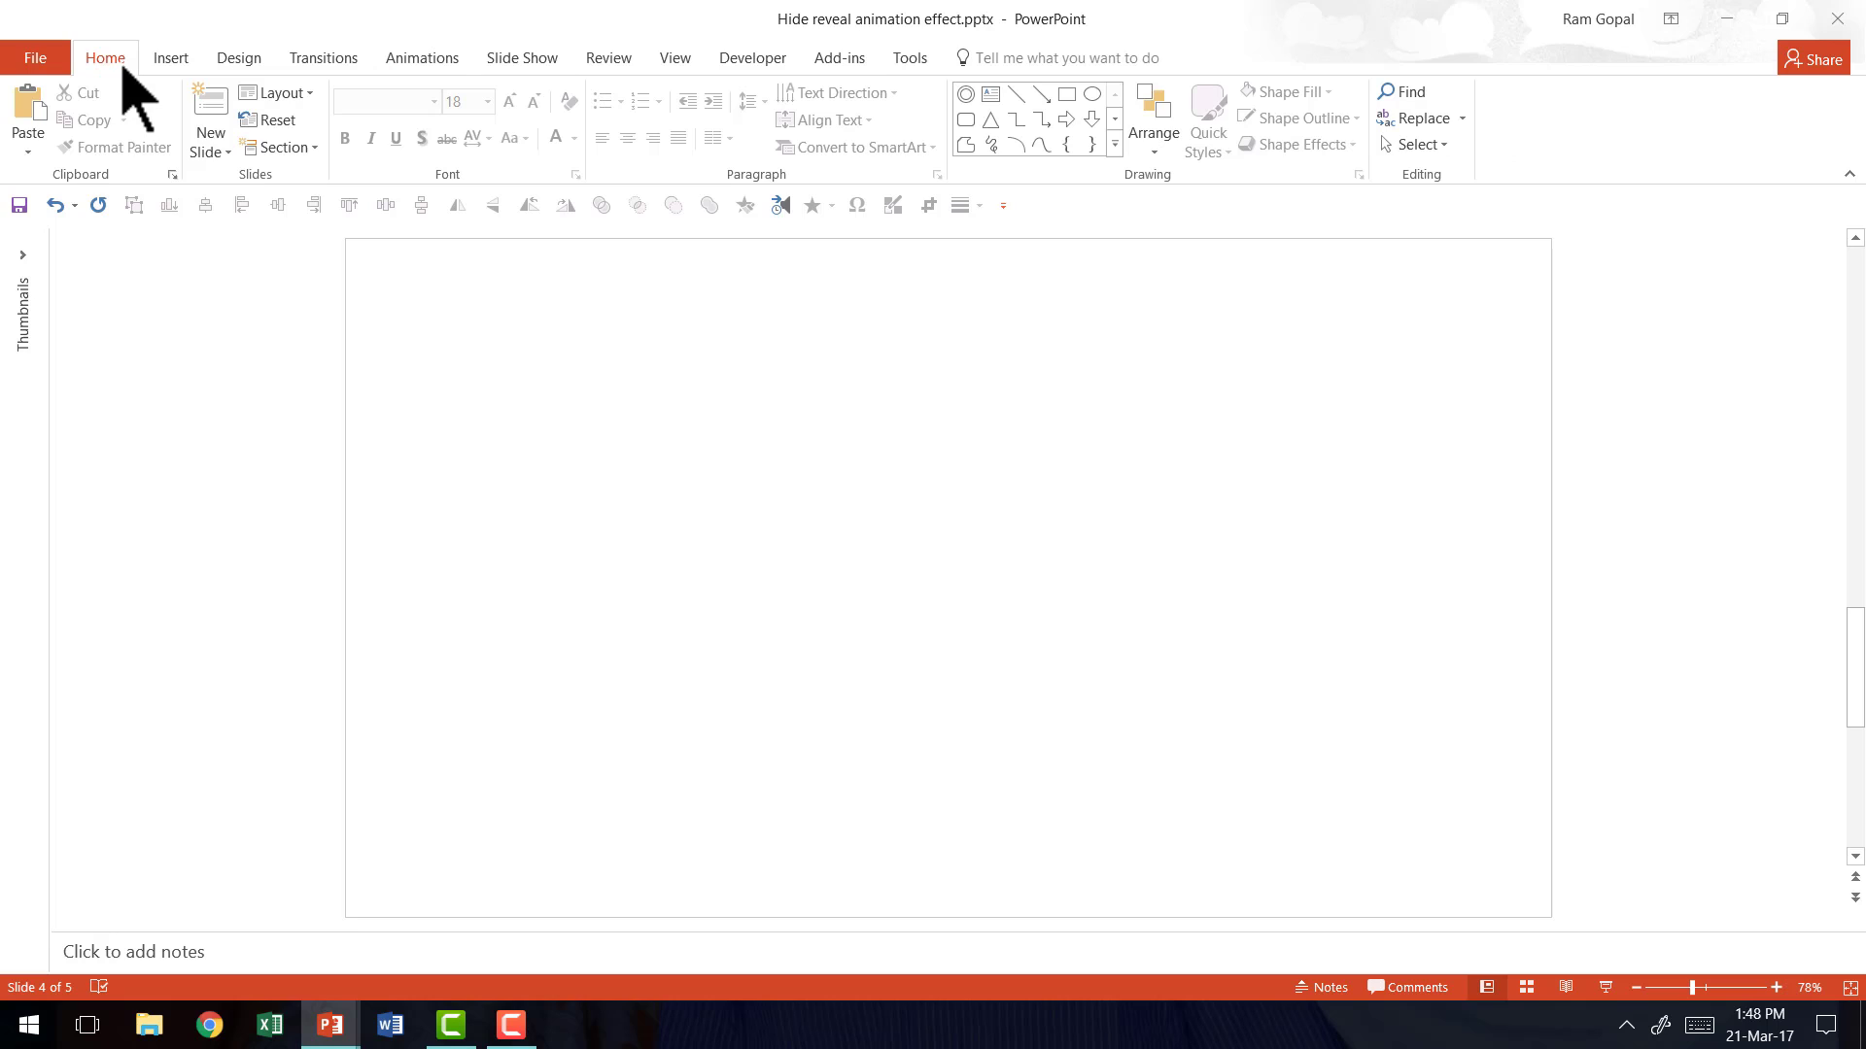
left_click(991, 95)
left_click(763, 597)
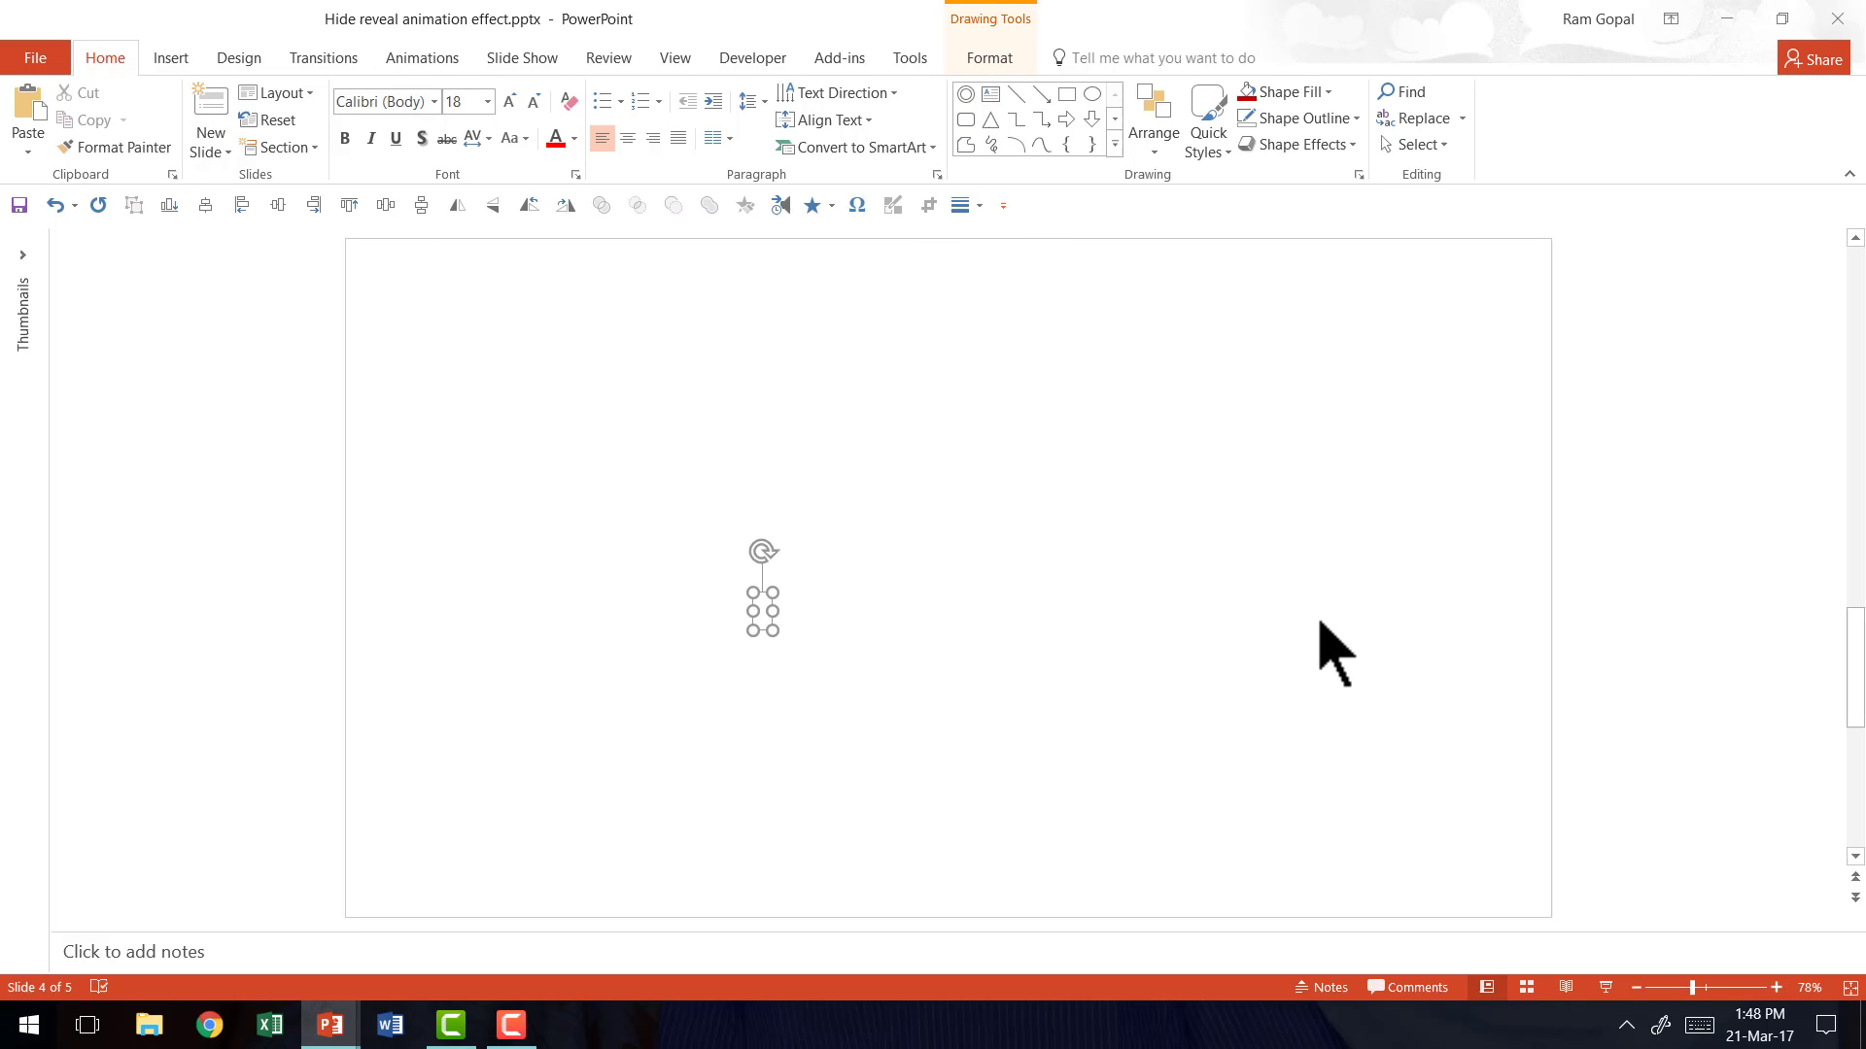
type("OLD")
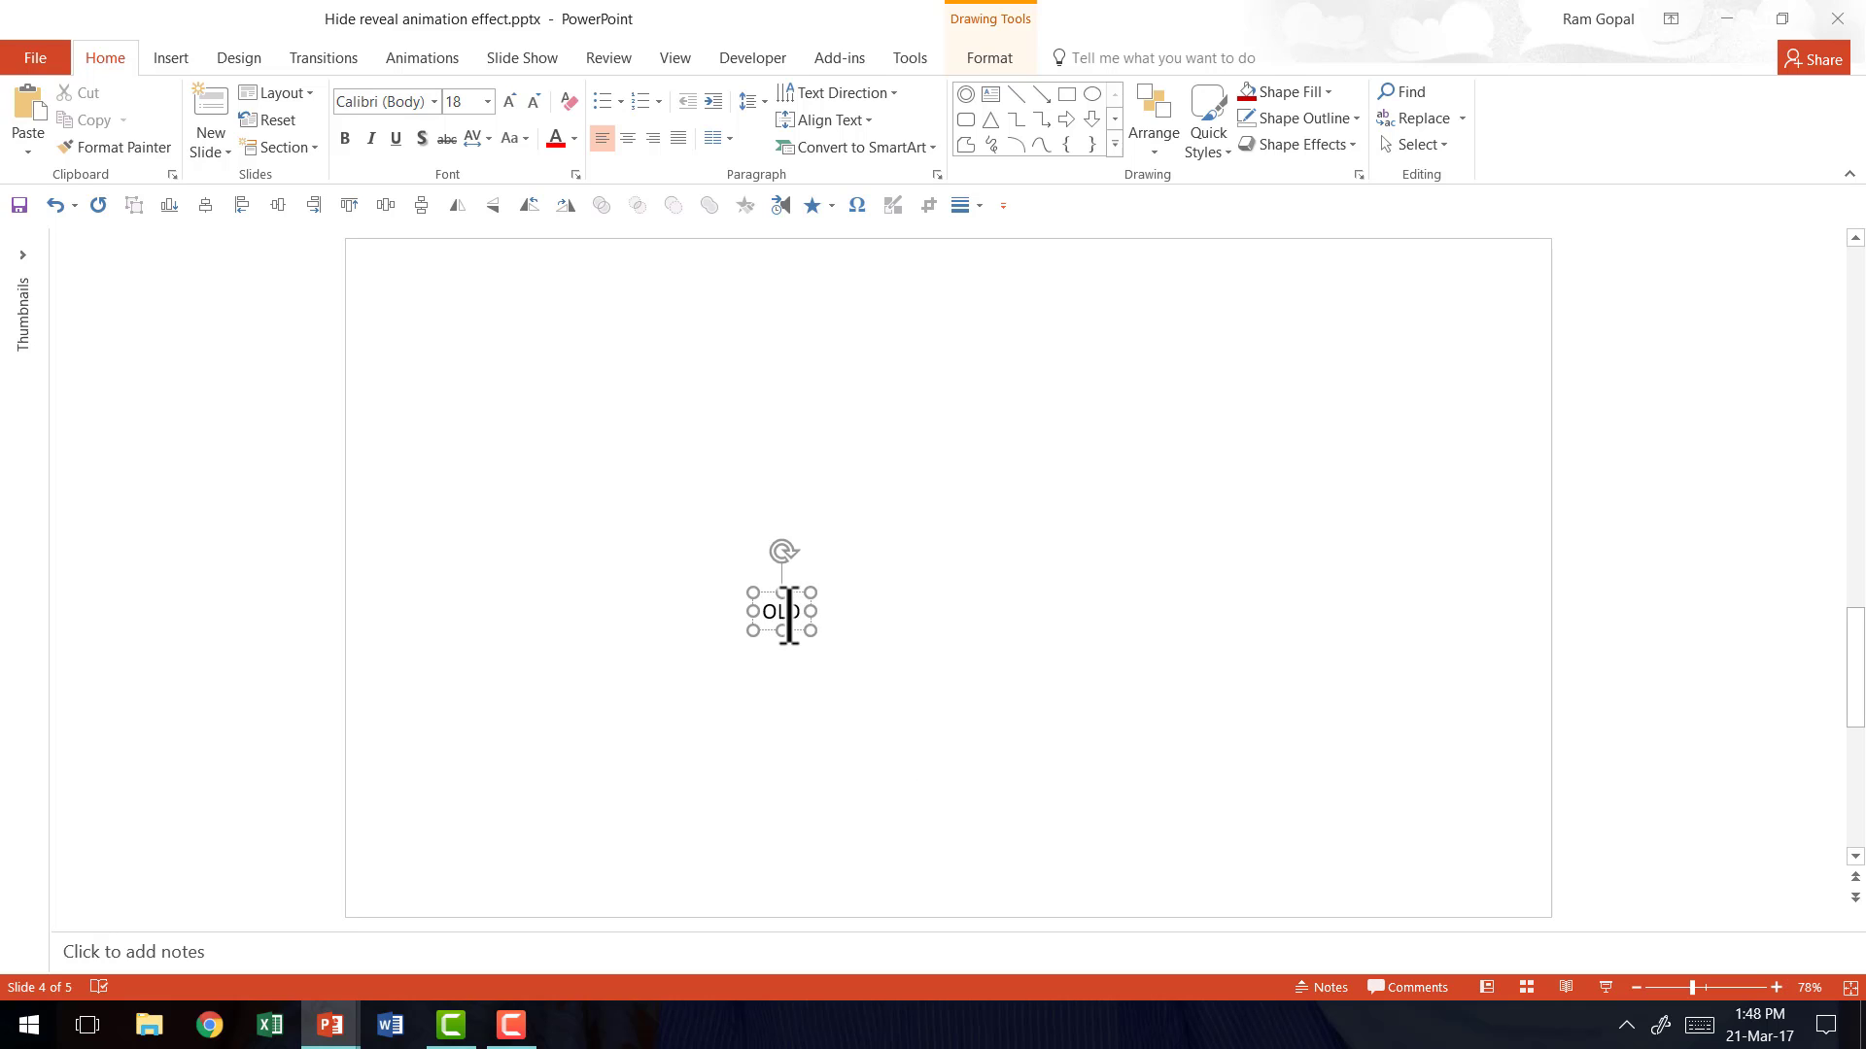
Format OLD in Arial Black at 96 pt.
left_click(434, 101)
scroll(499, 541, "down", 10)
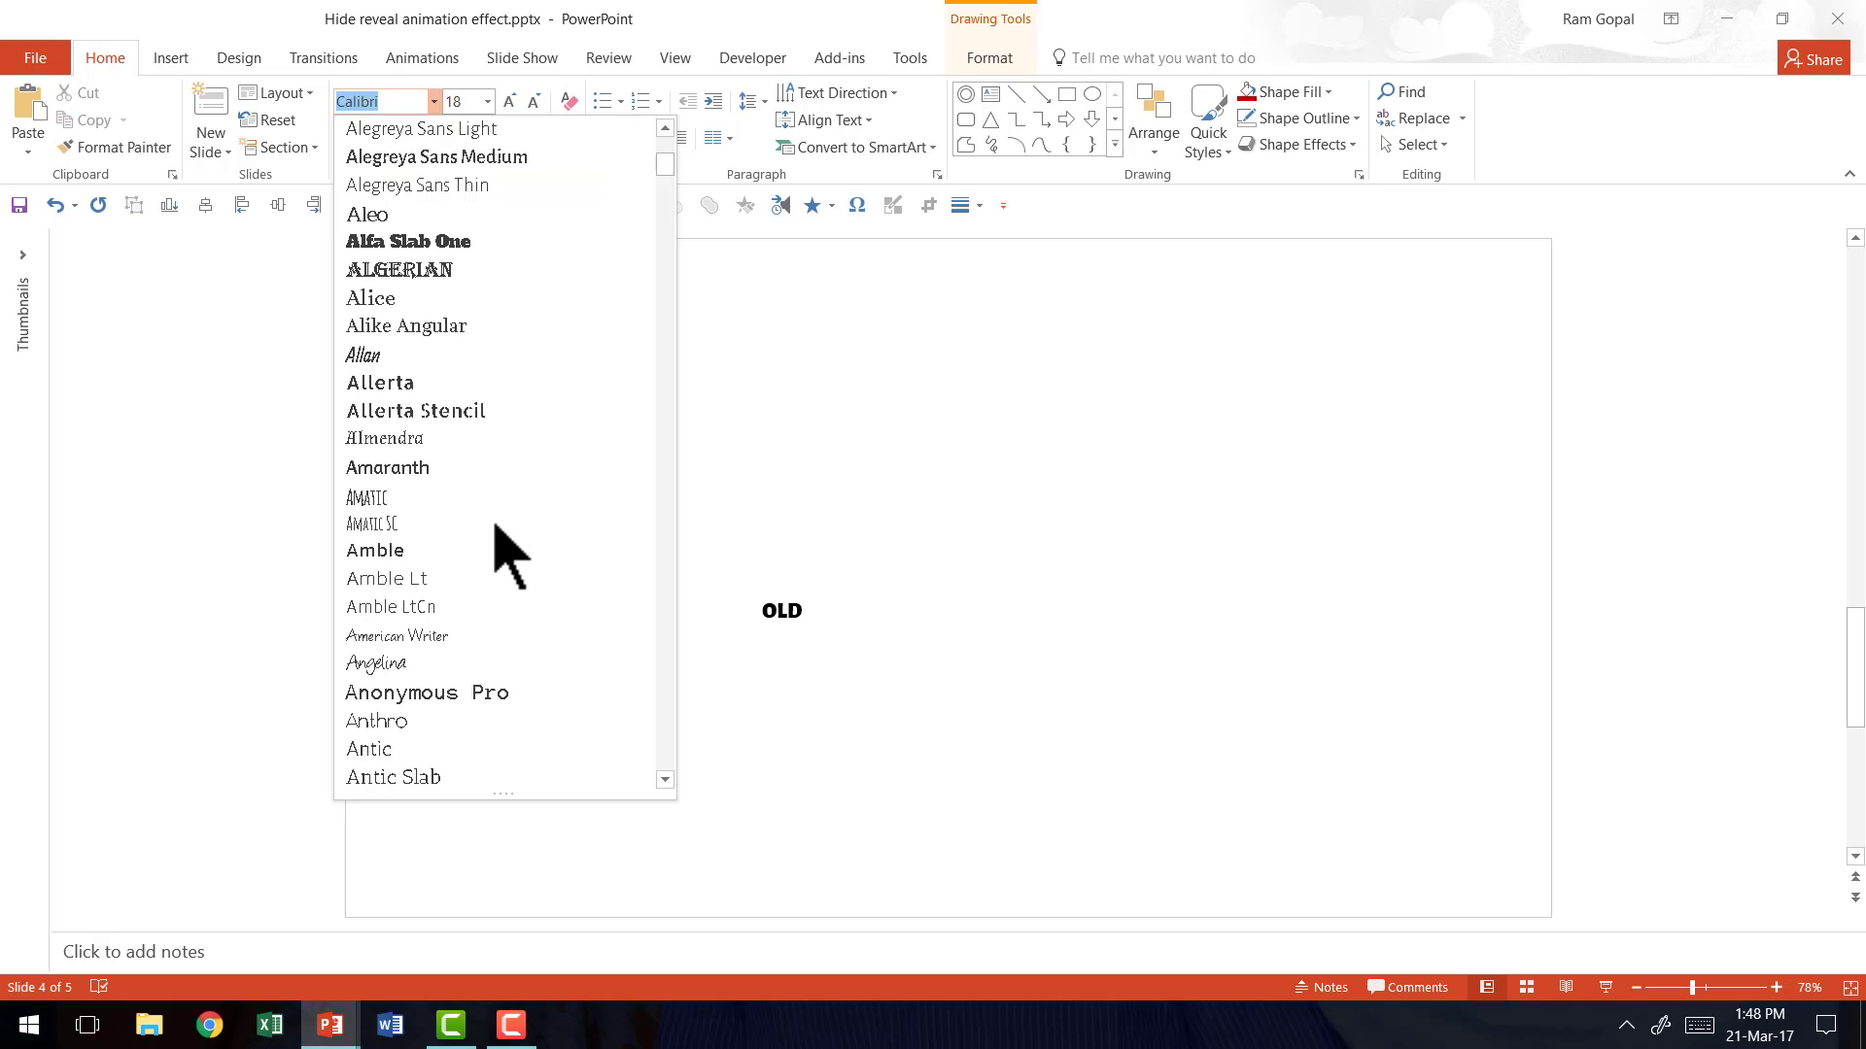
left_click(452, 581)
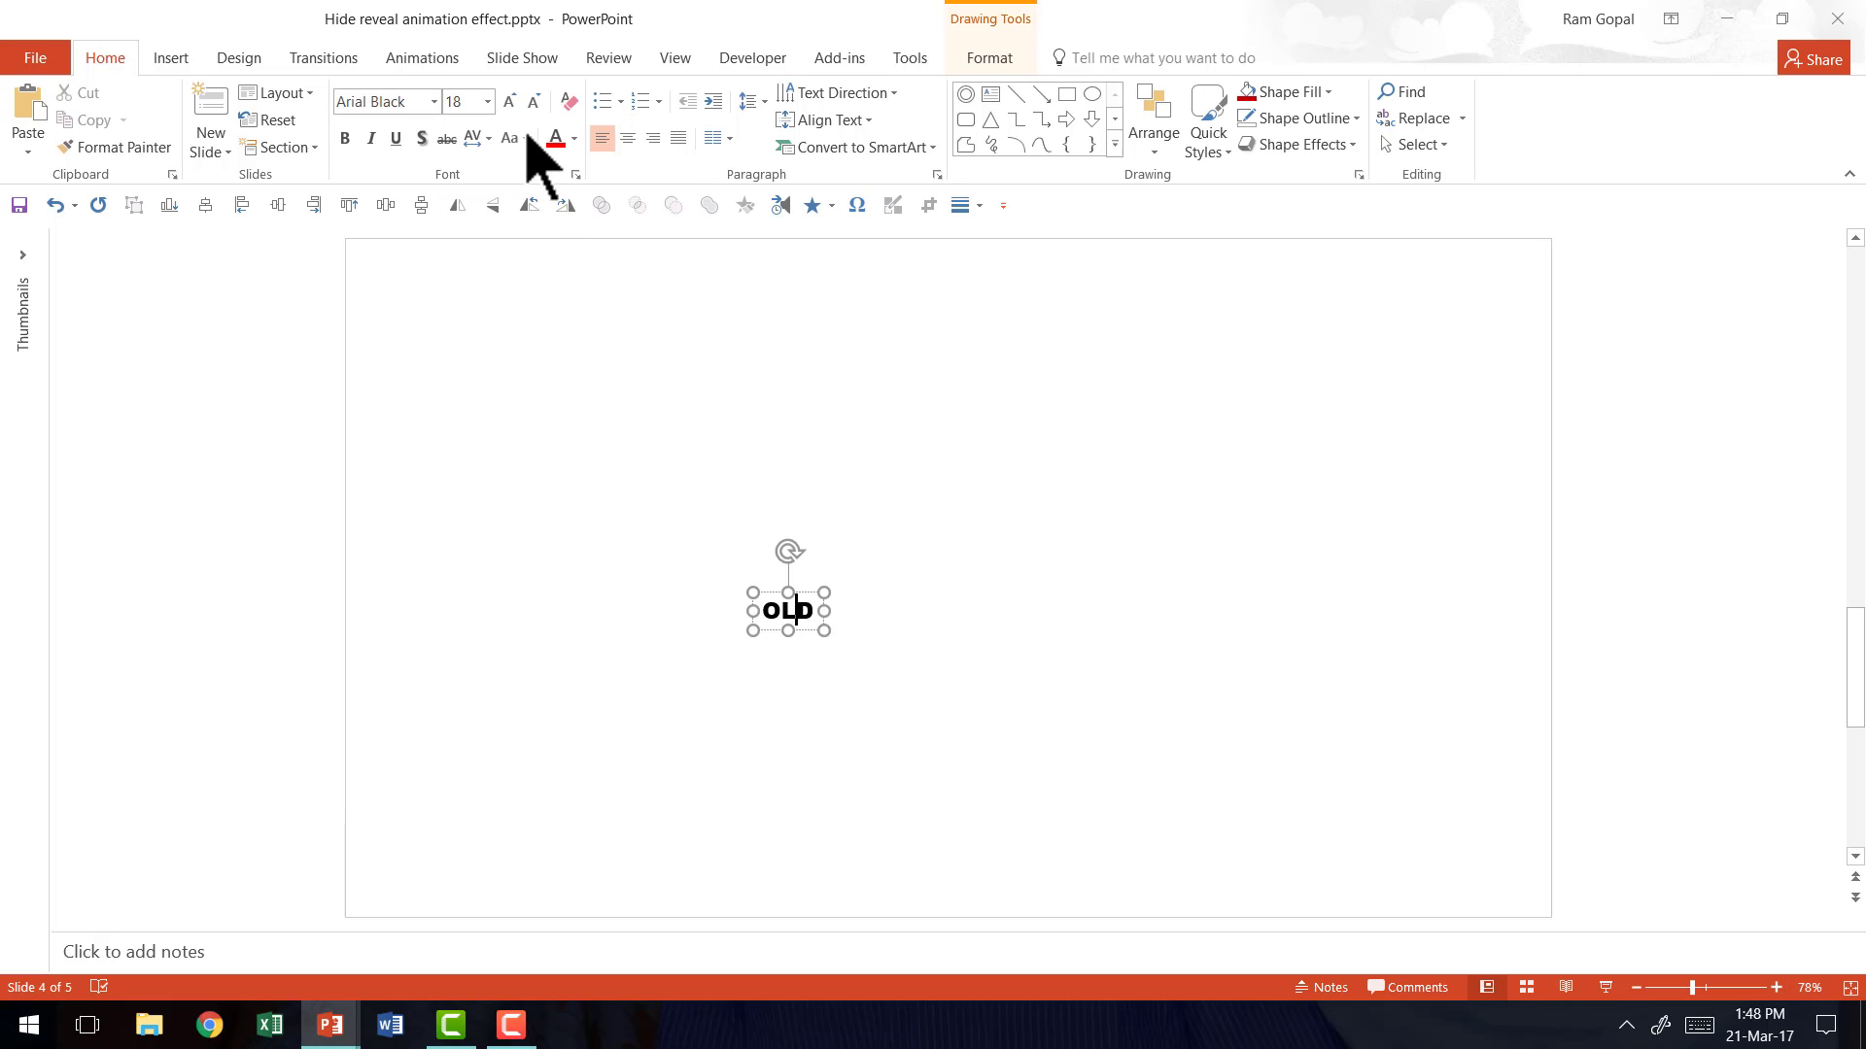
left_click(510, 103)
left_click(510, 103)
left_click(510, 103)
left_click(510, 103)
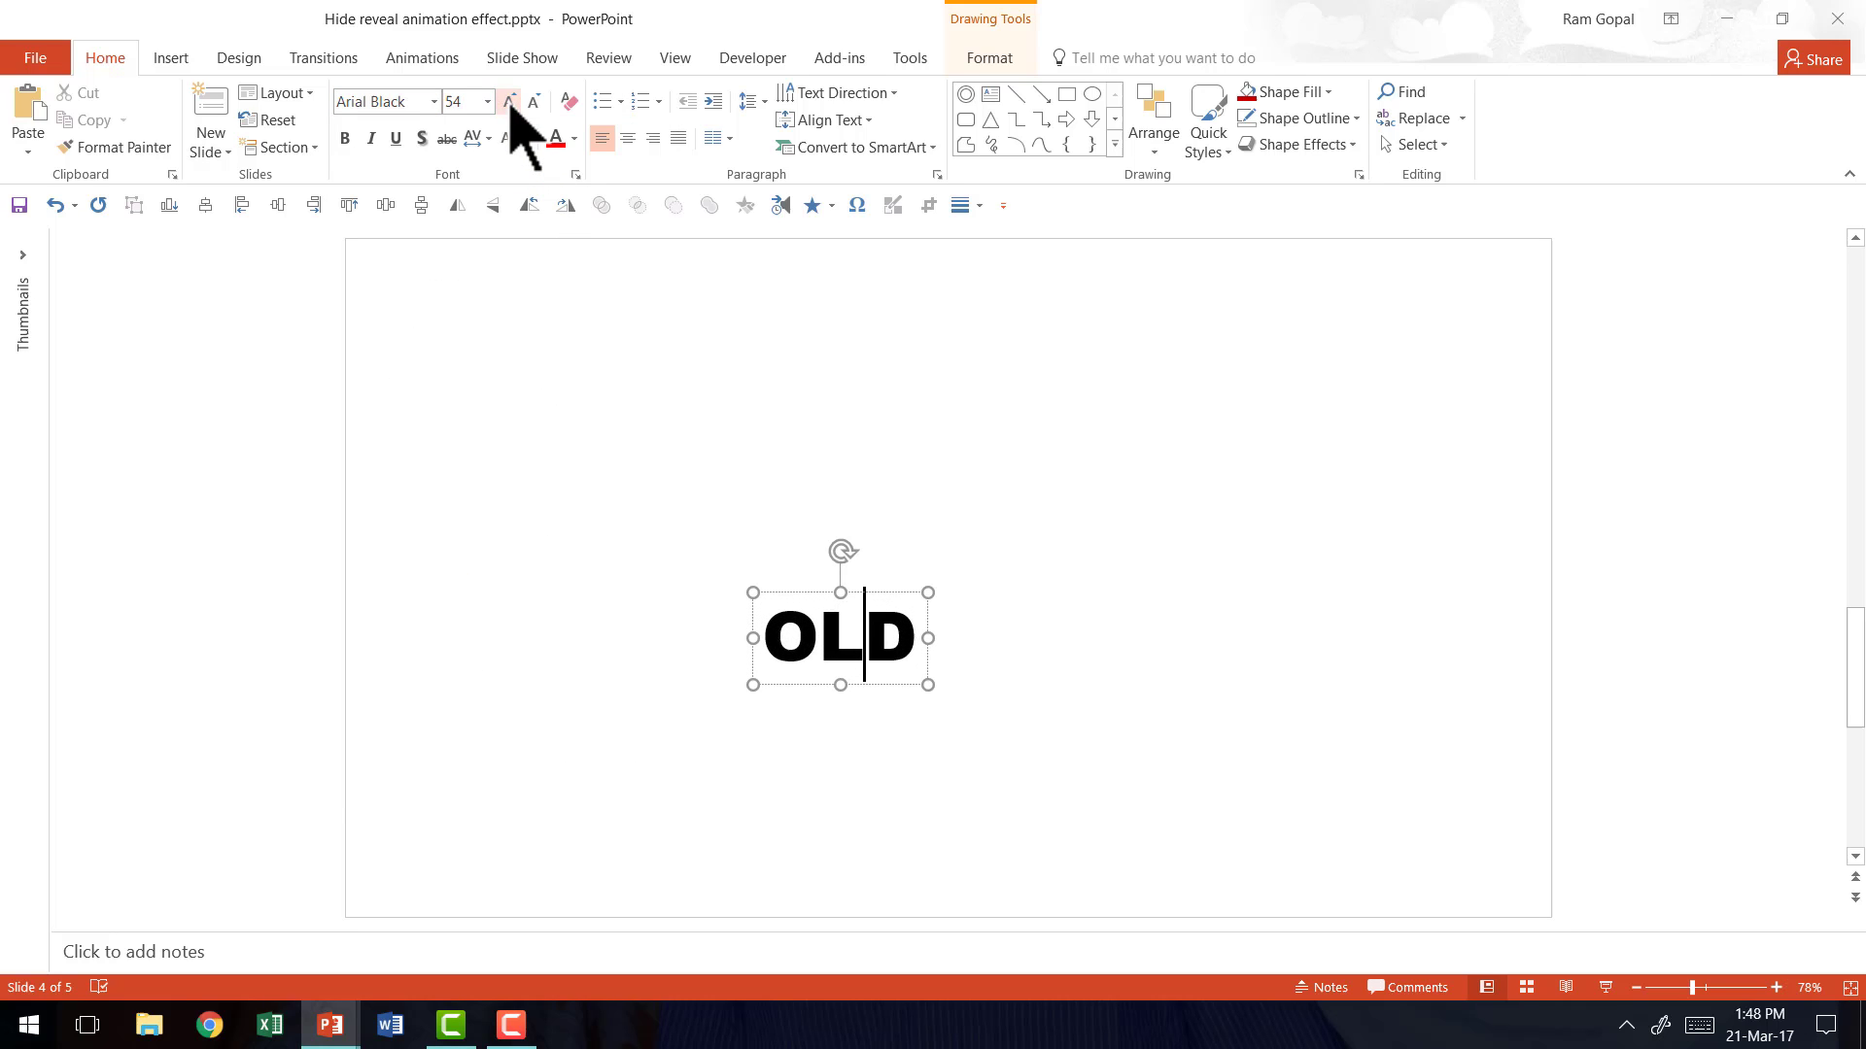
left_click(510, 103)
left_click(510, 103)
left_click(510, 103)
left_click(511, 103)
left_click(510, 103)
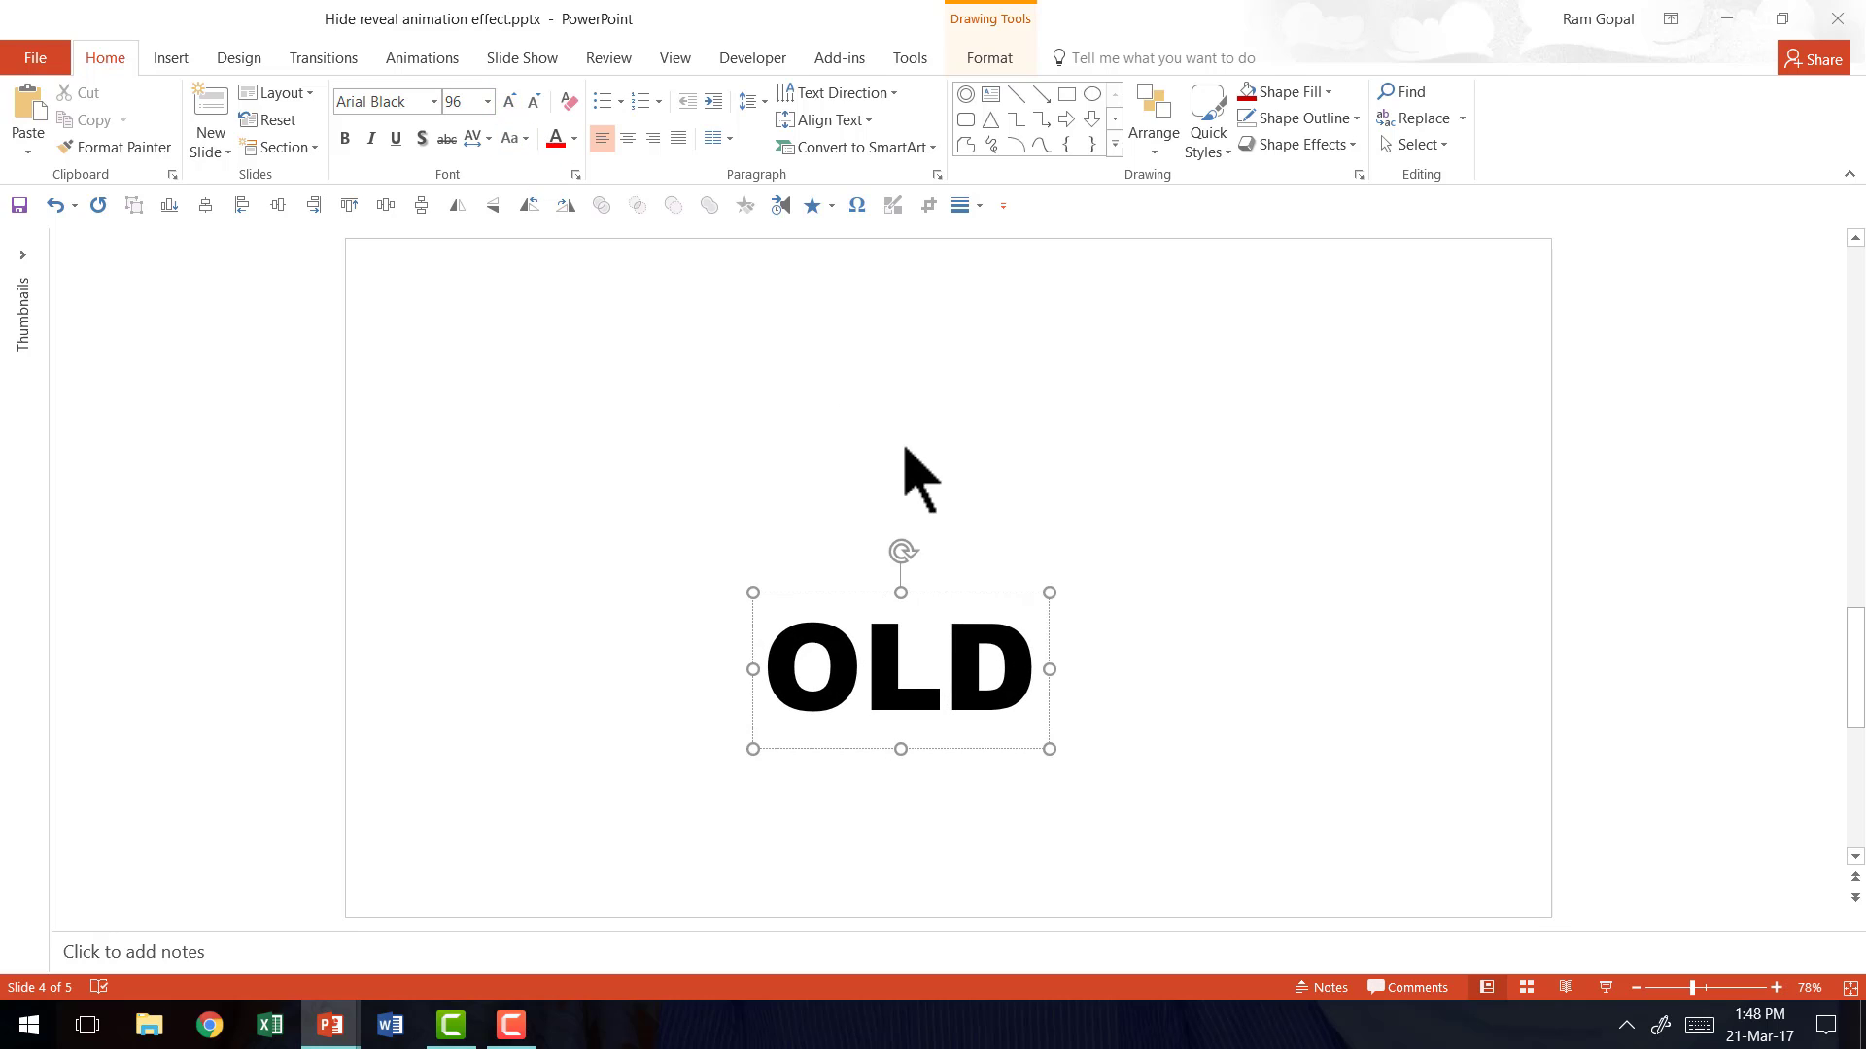
Duplicate the OLD text box to its right and change the copy's text to NEW.
left_click_drag(936, 593, 810, 559)
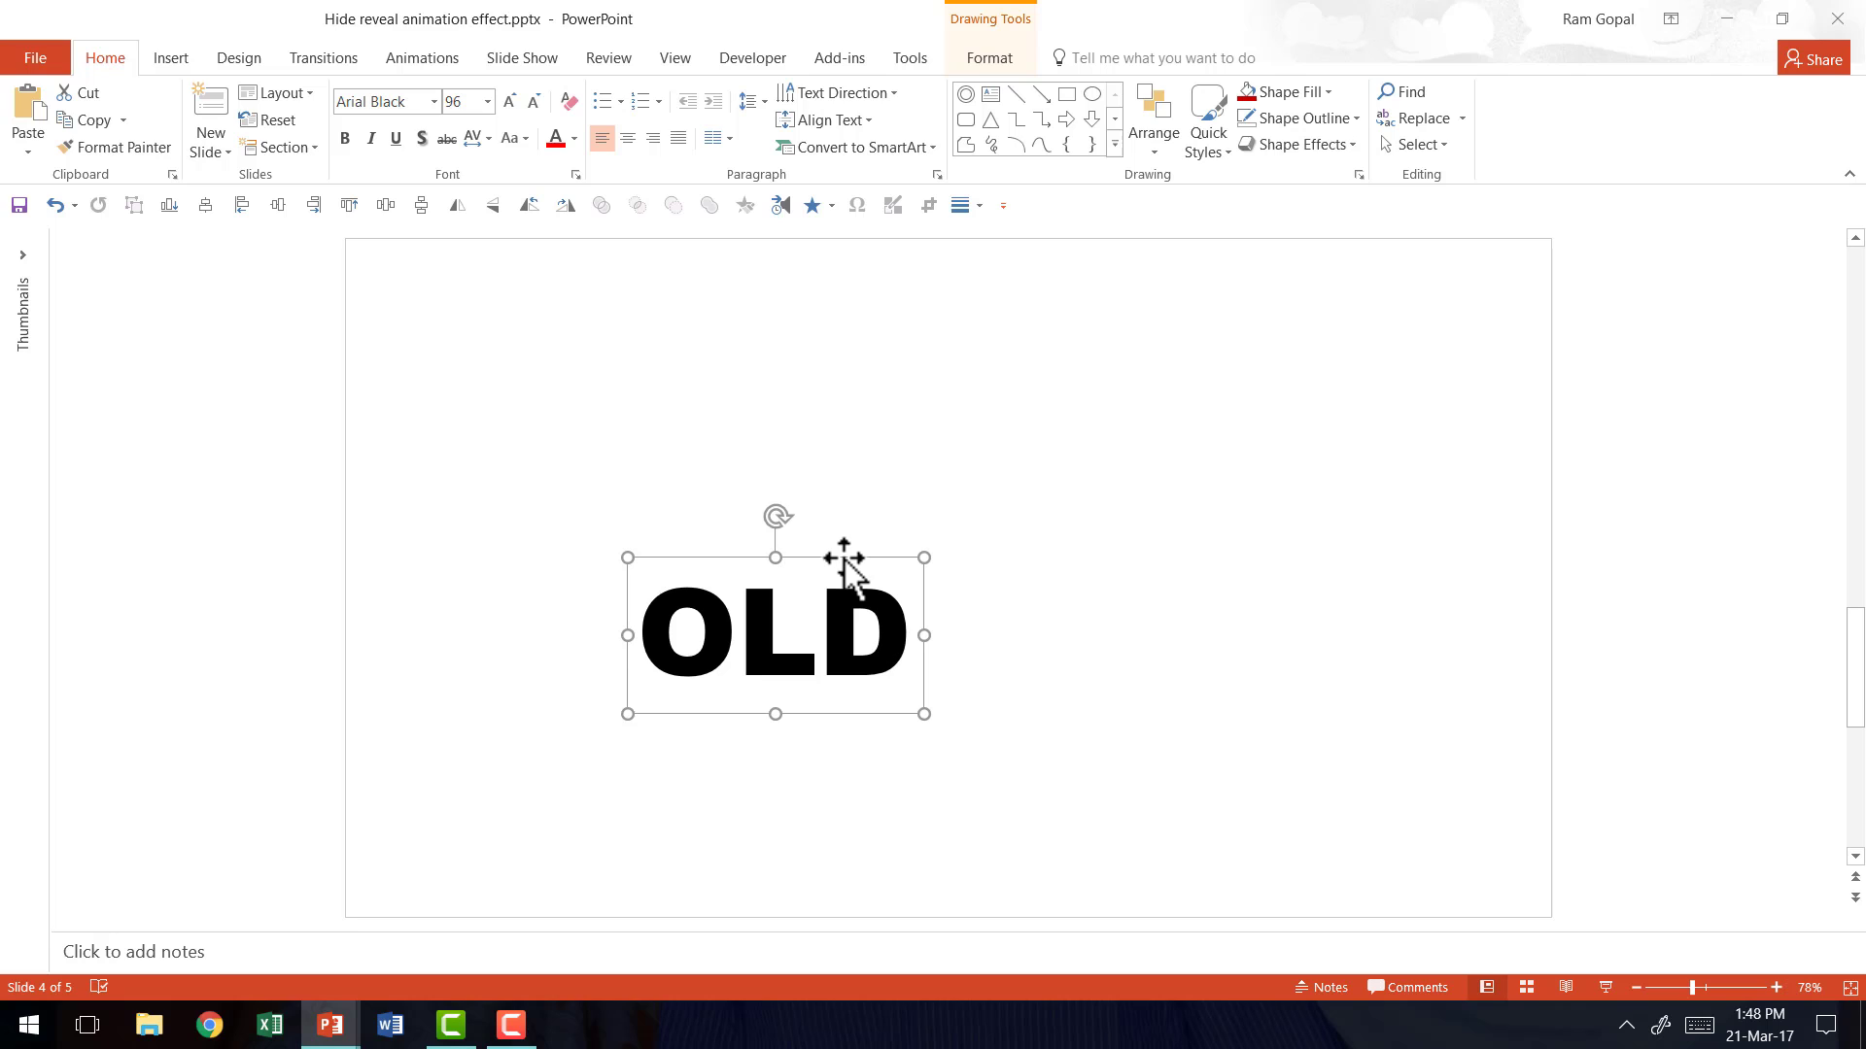
key("ctrl+z")
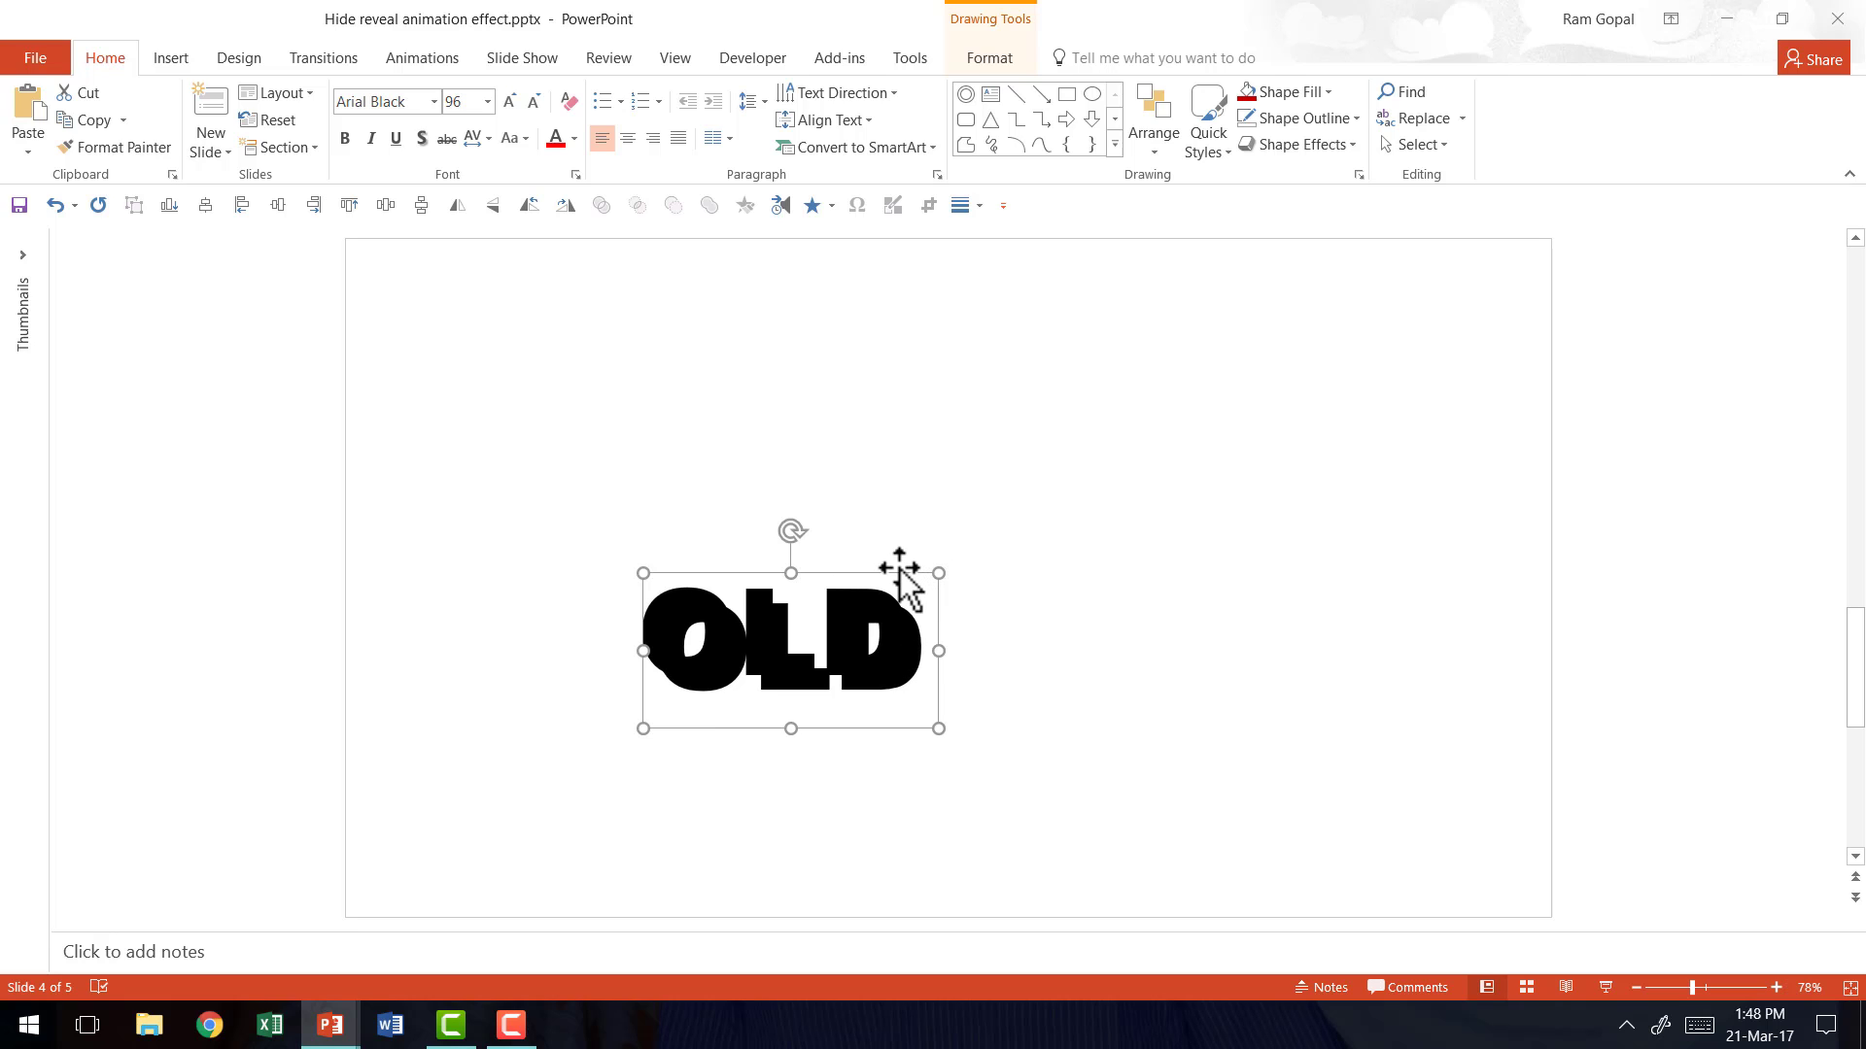
left_click_drag(894, 583, 1286, 574)
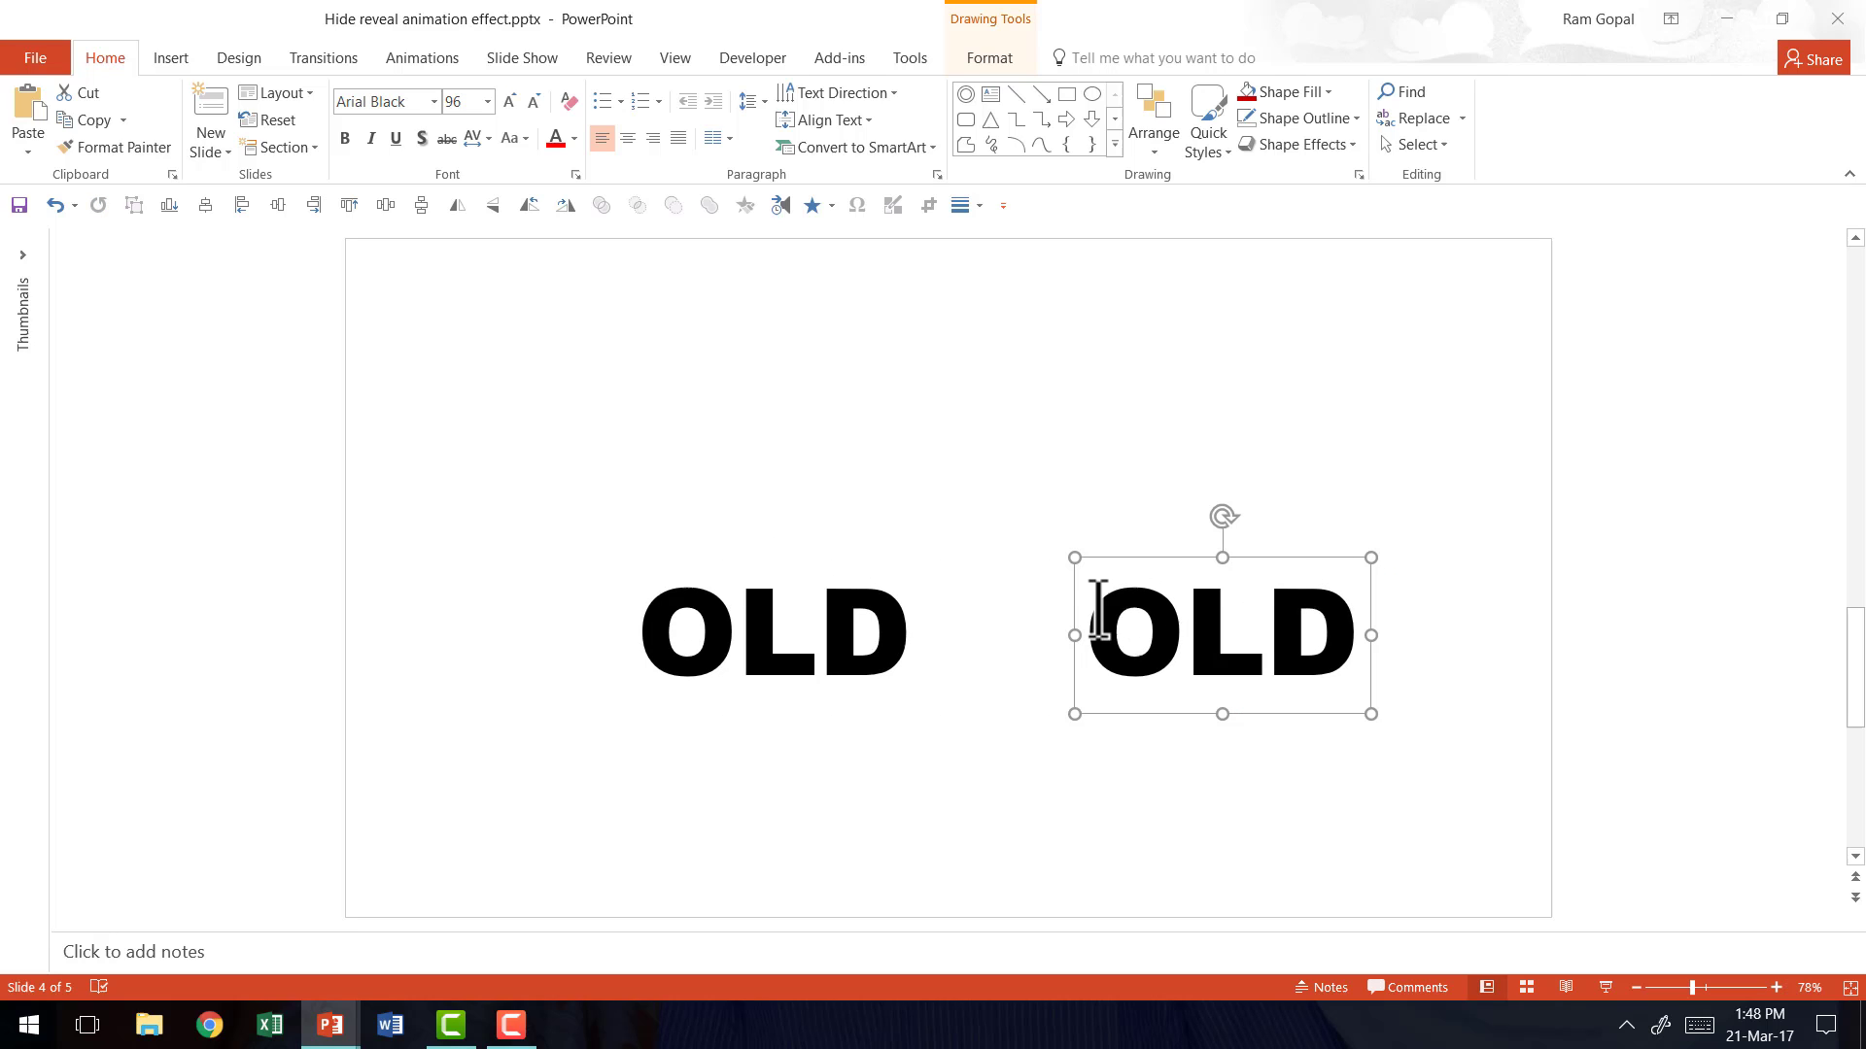
left_click(1095, 616)
key("ctrl+a")
type("NEW")
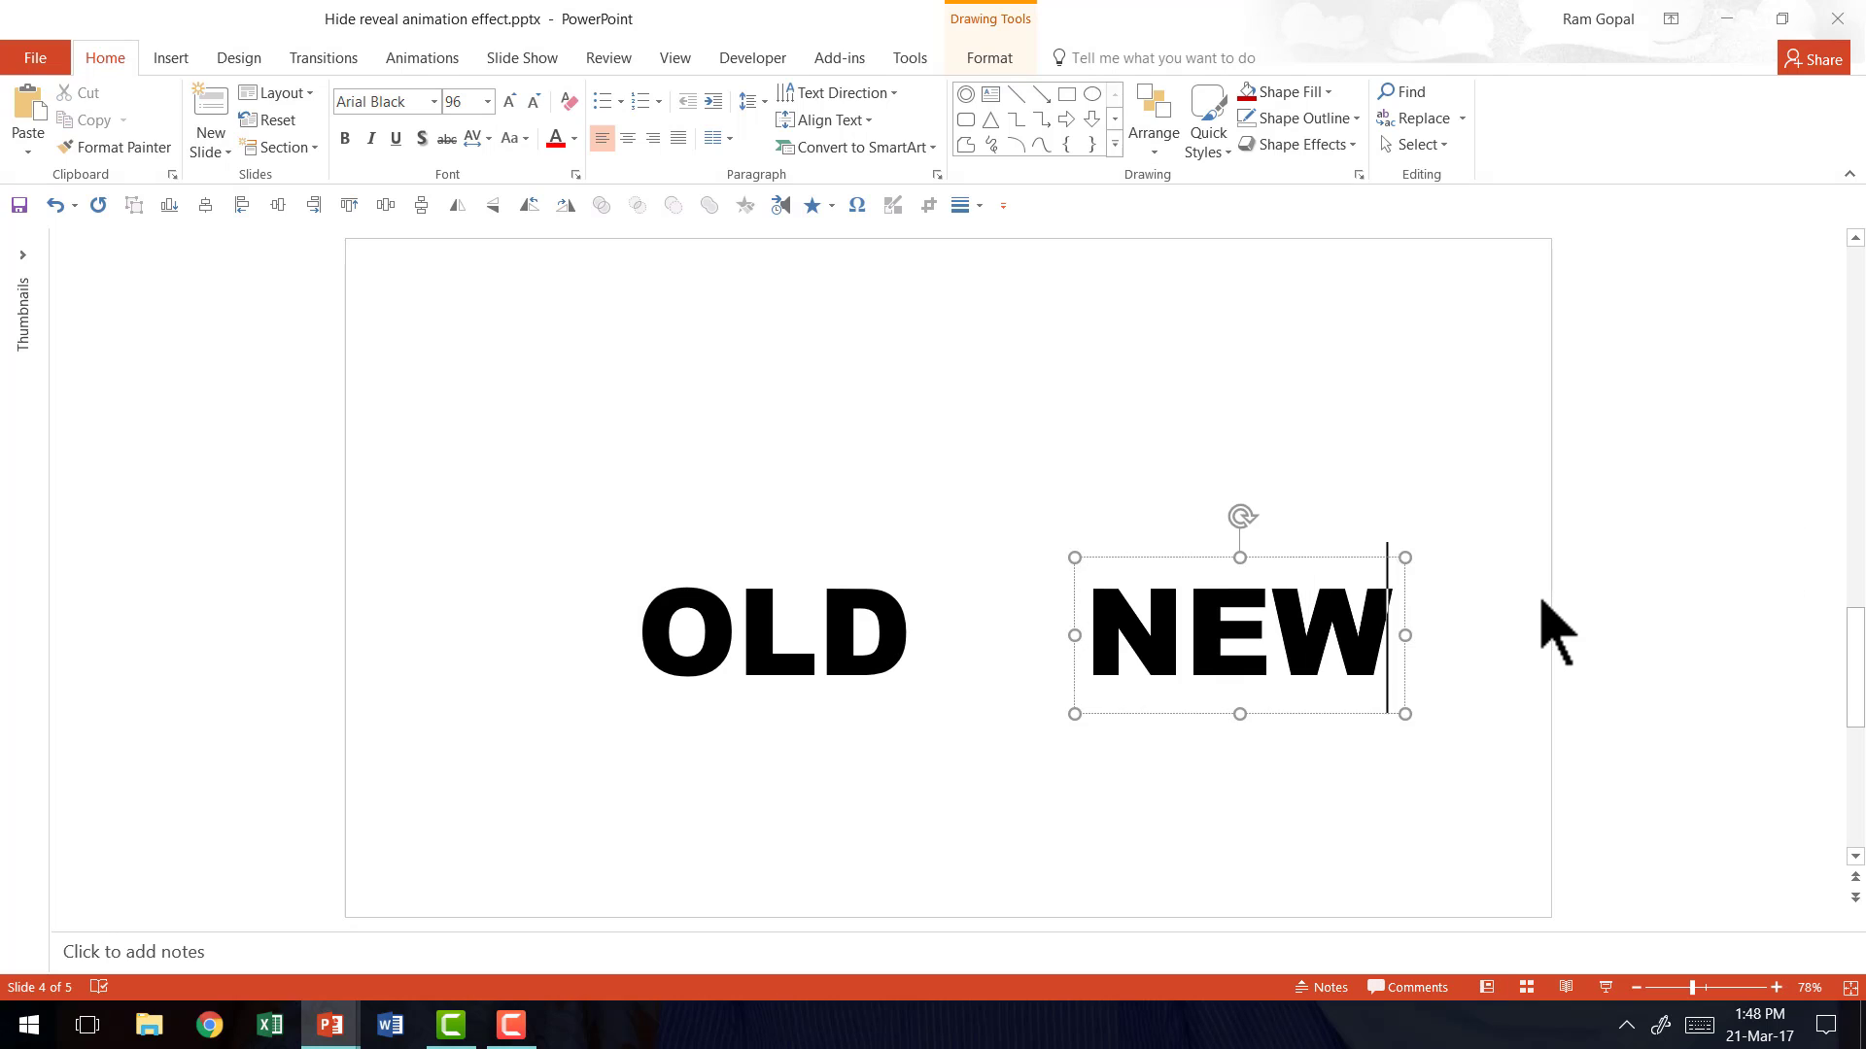
left_click(1559, 601)
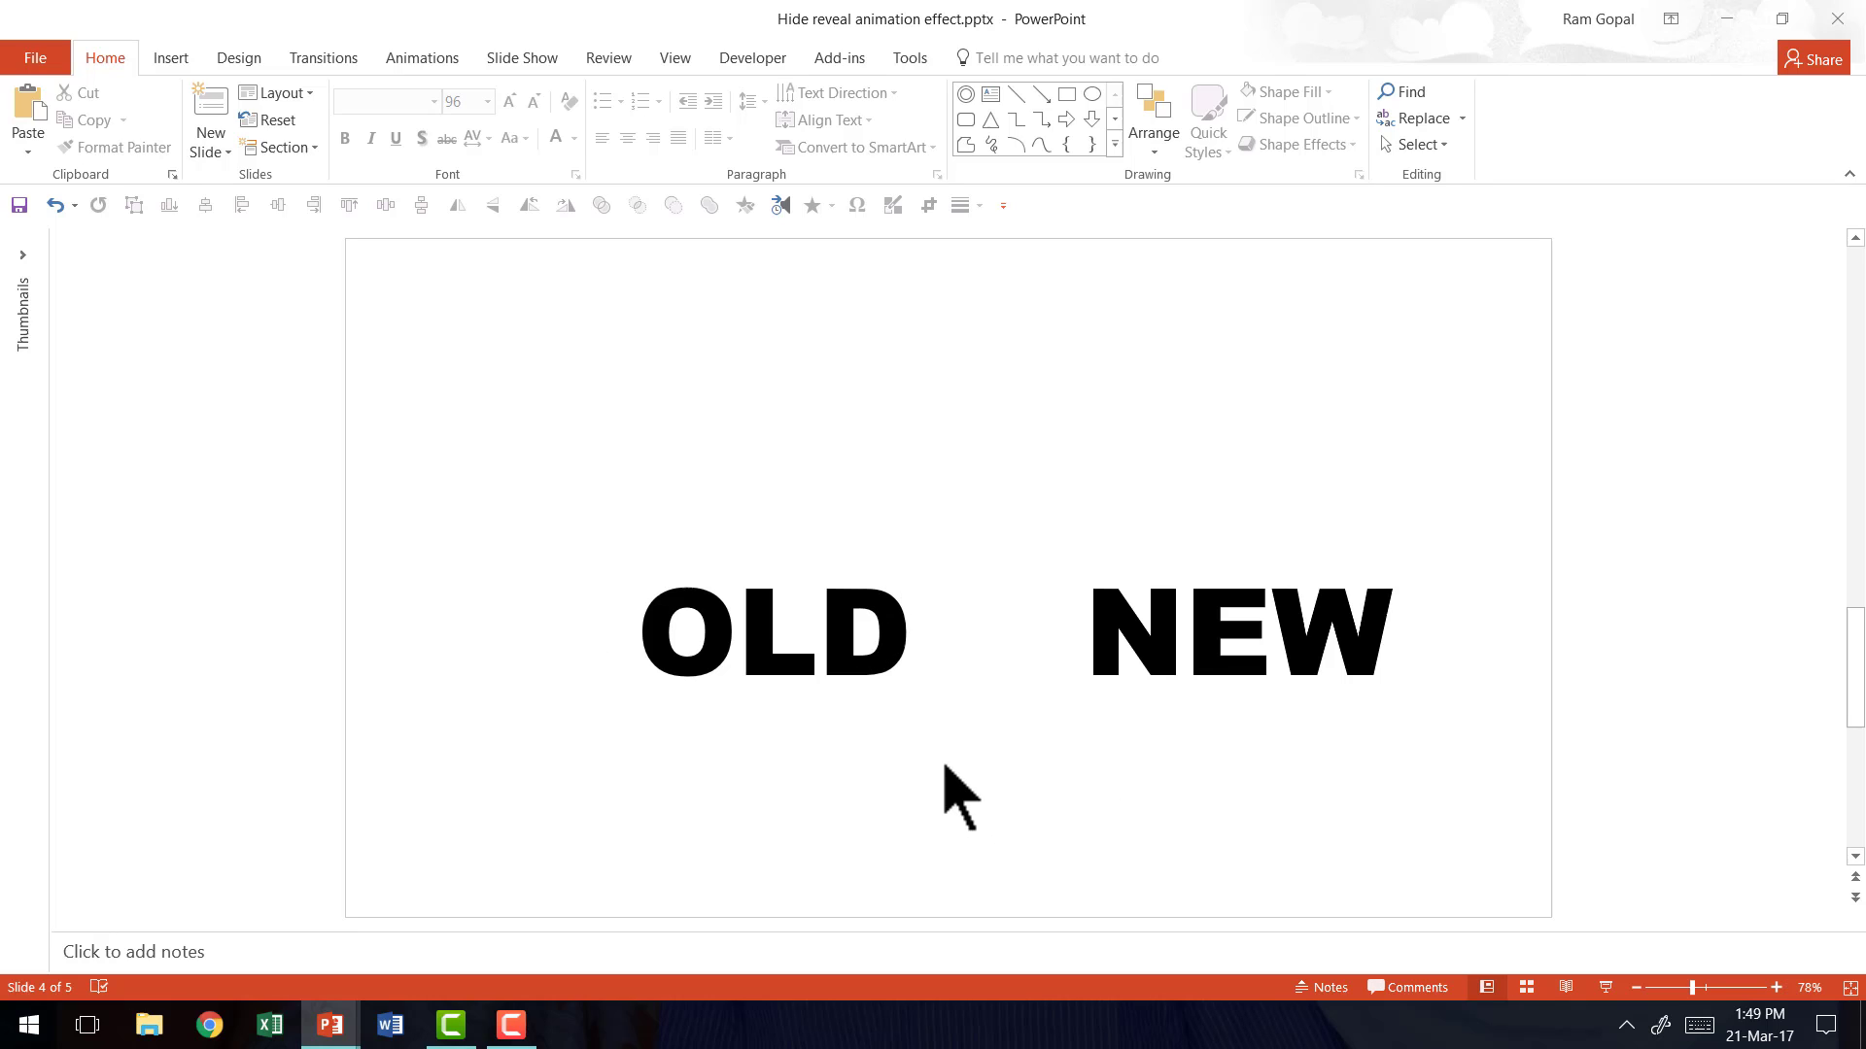
Draw a blue rounded rectangle above OLD, round its ends fully, and flatten it into a thin bar.
left_click(1120, 146)
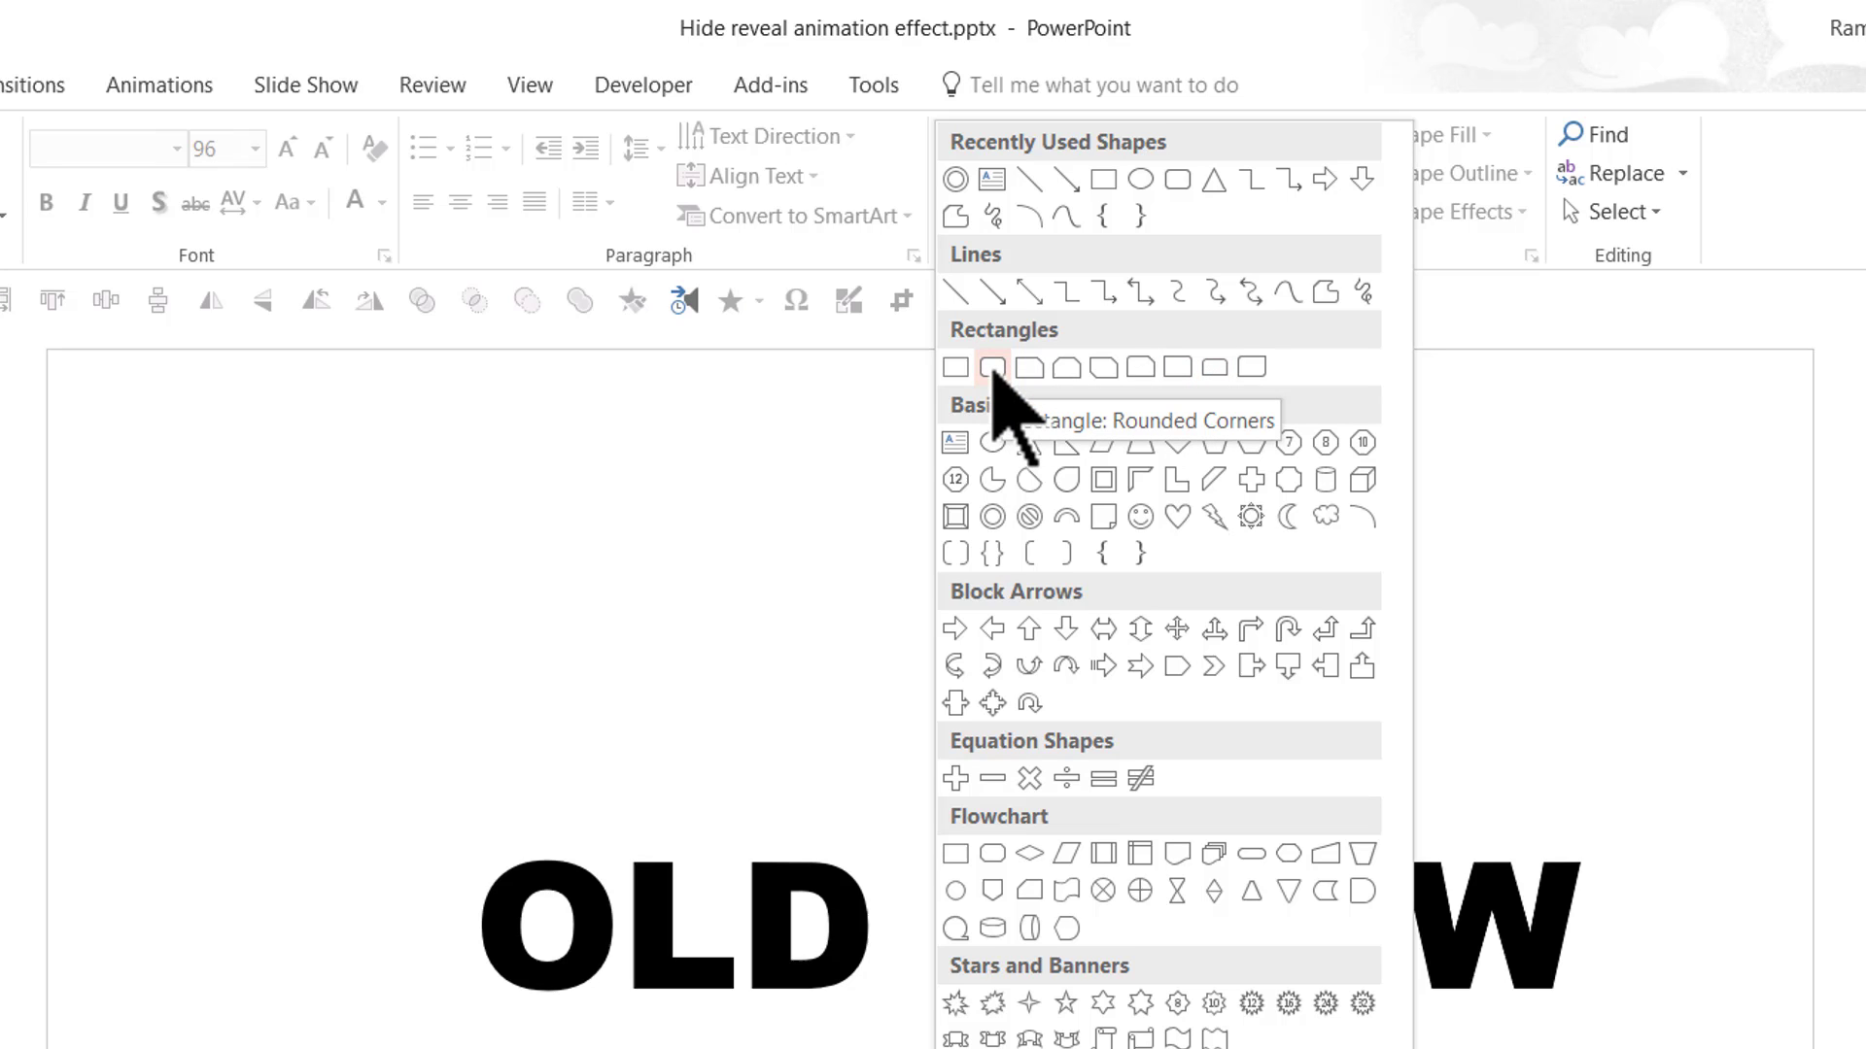
left_click(992, 368)
left_click_drag(607, 649, 1184, 754)
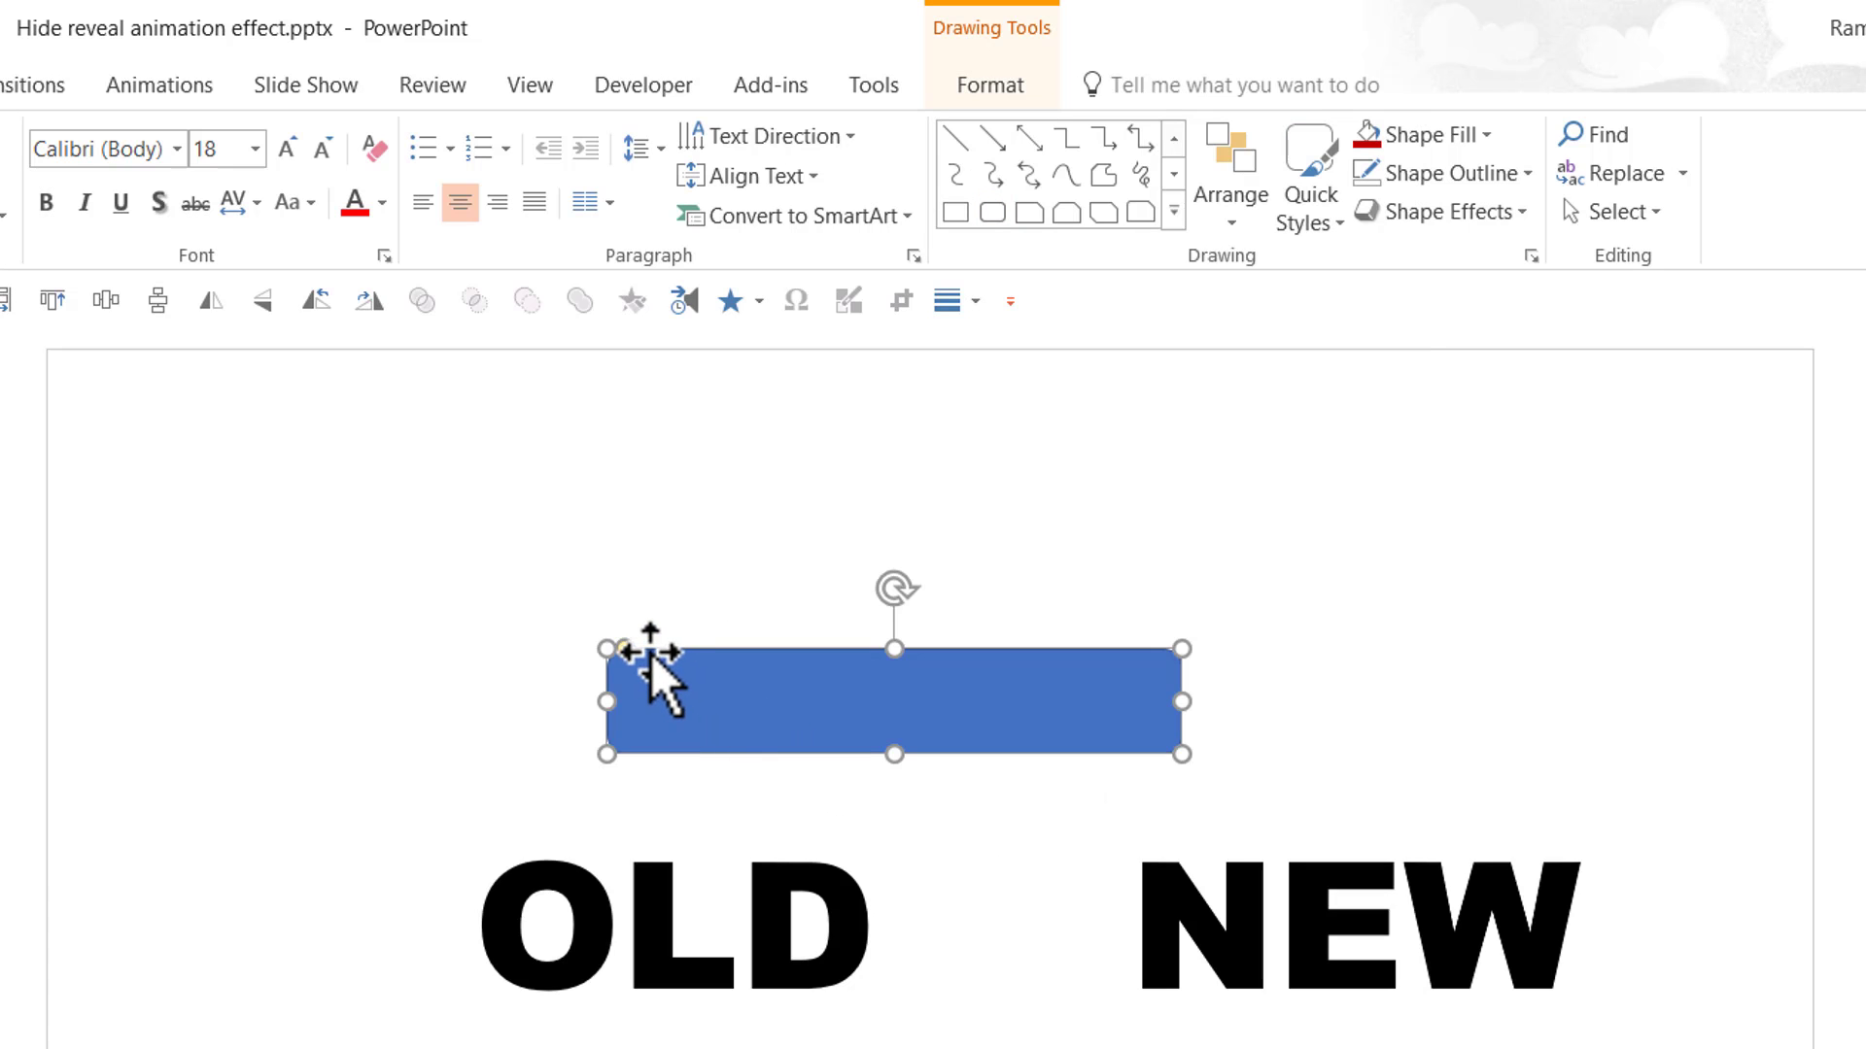
left_click_drag(626, 653, 716, 692)
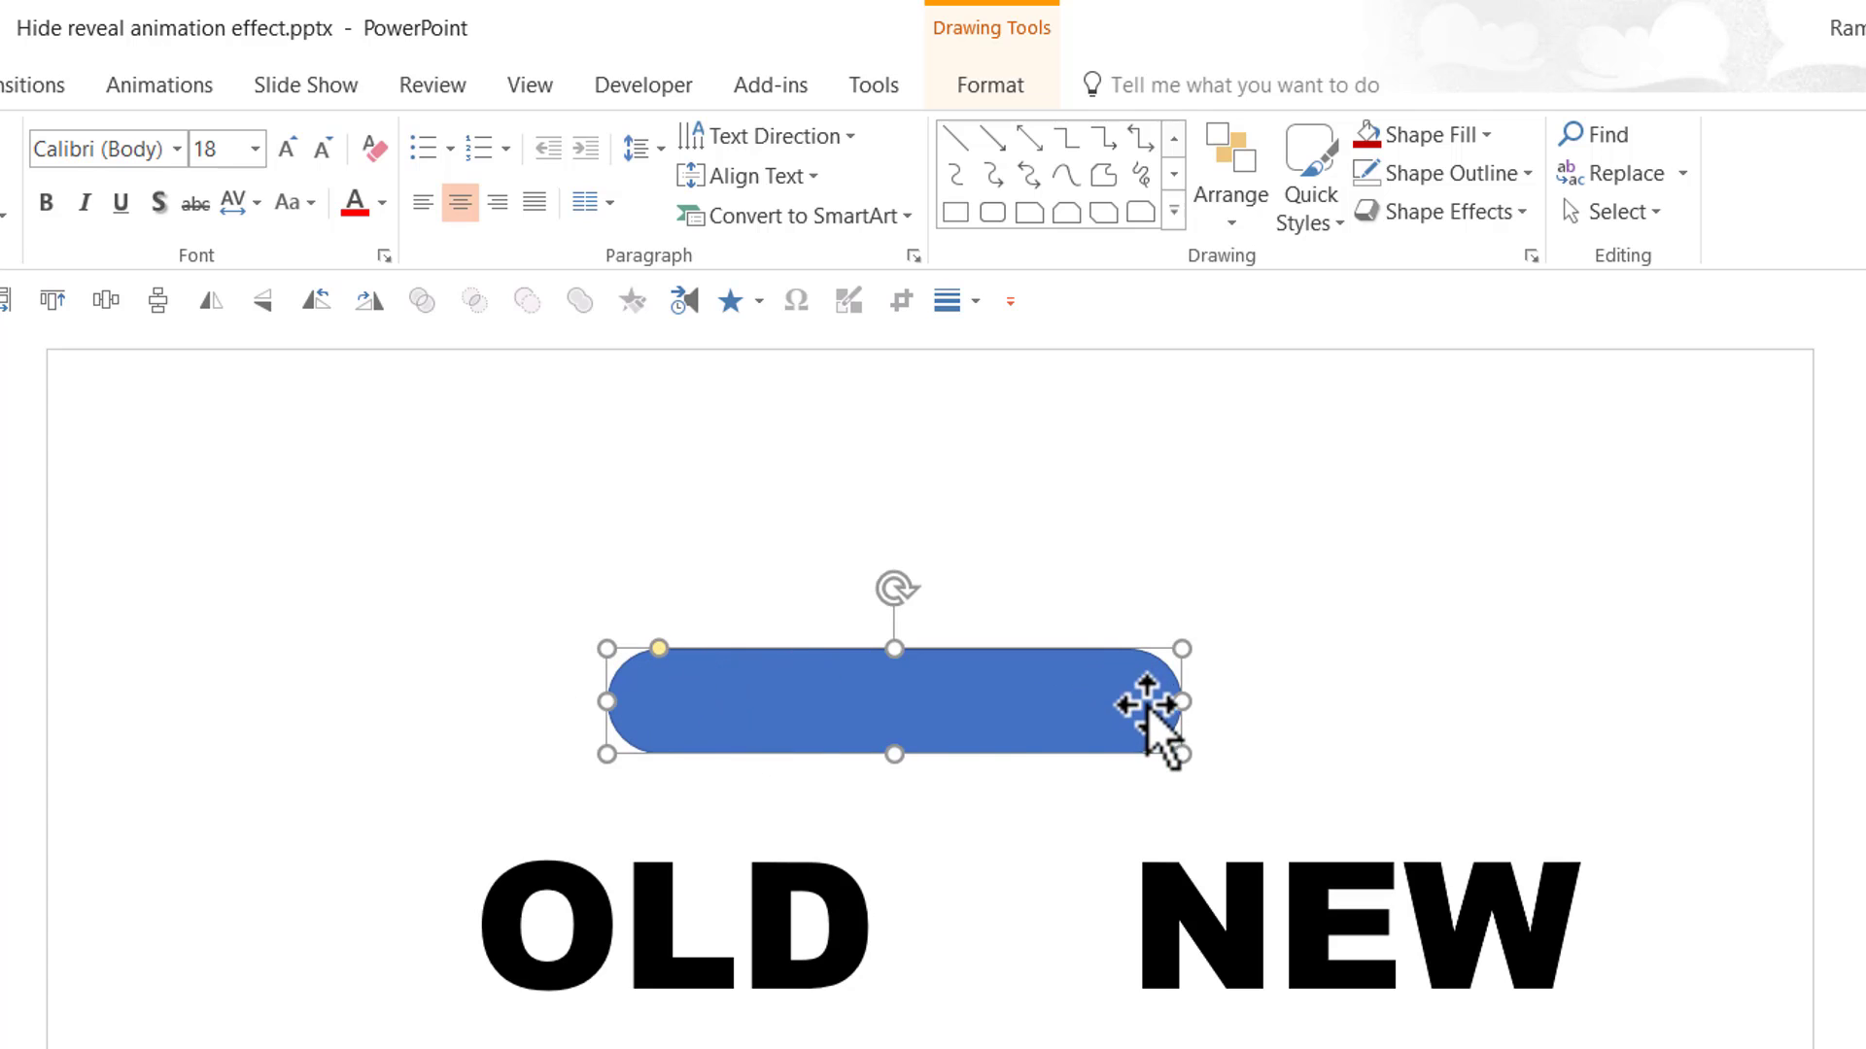
left_click_drag(892, 748, 752, 817)
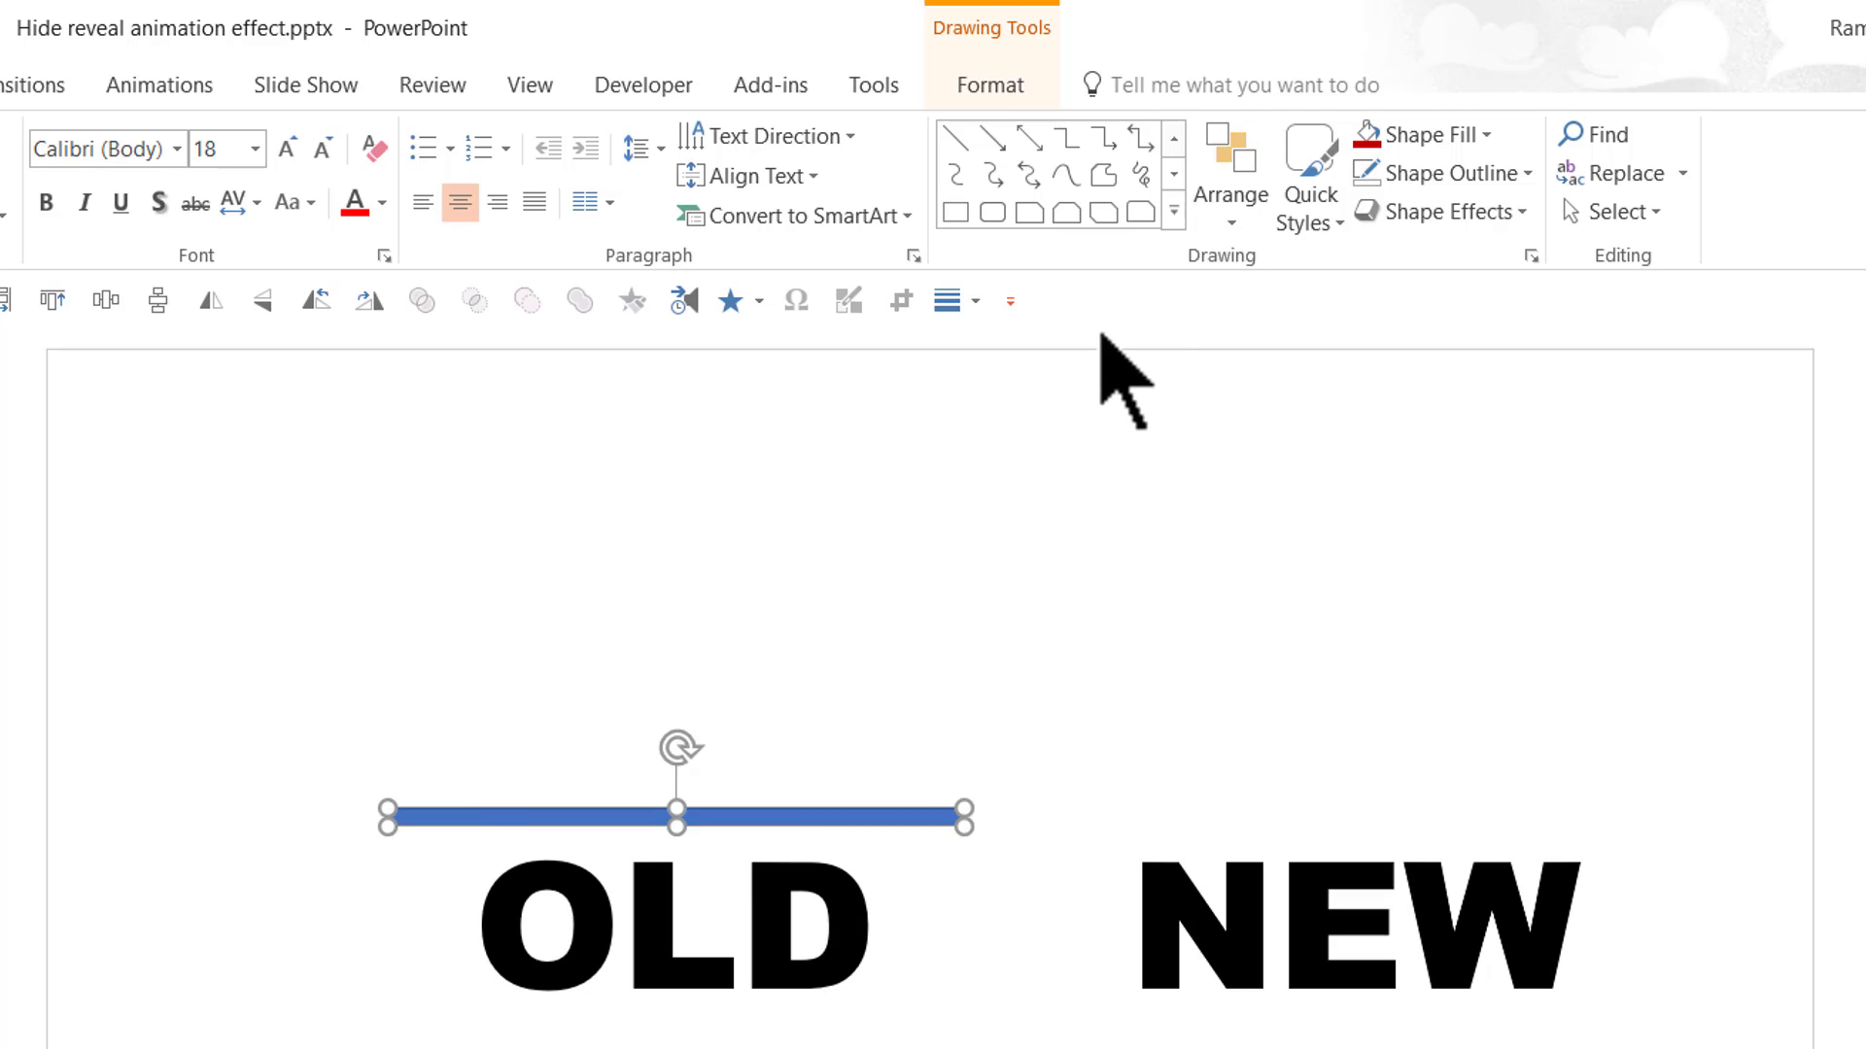
Add a white, outline-free rectangle sitting above the blue bar.
left_click(1176, 212)
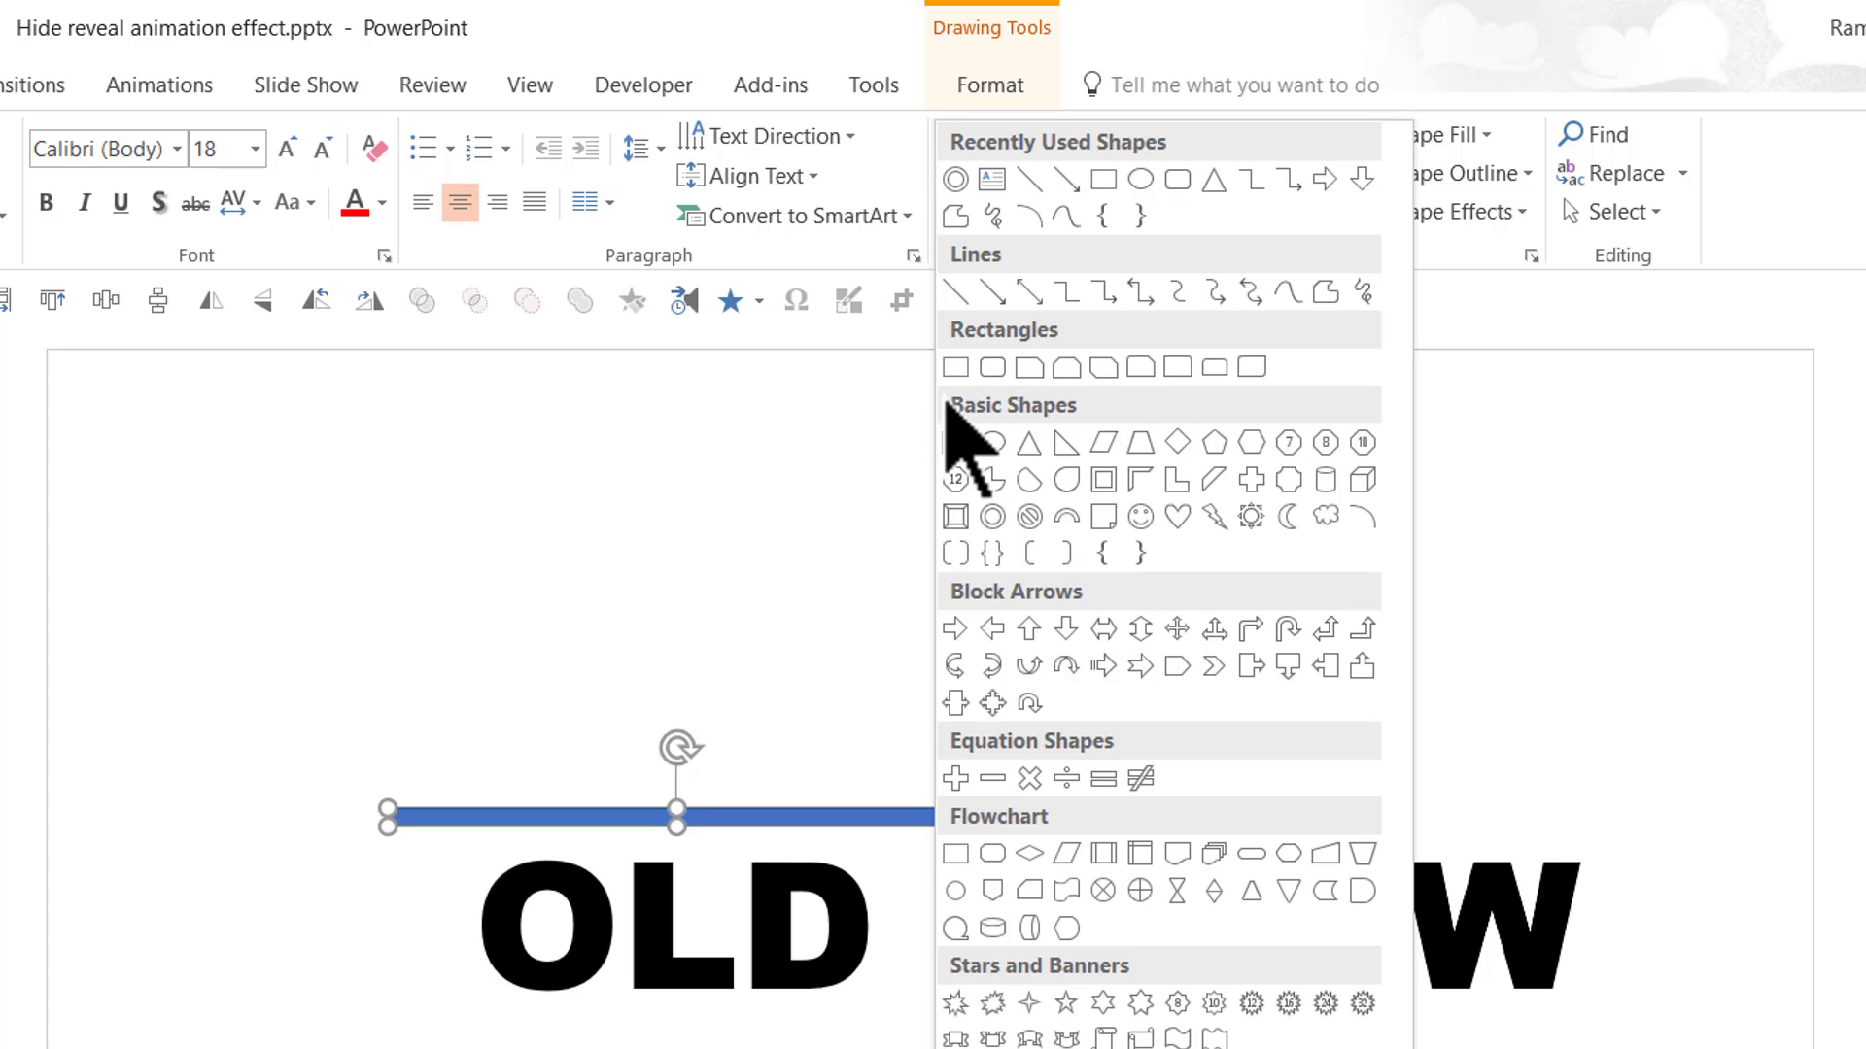
left_click(953, 364)
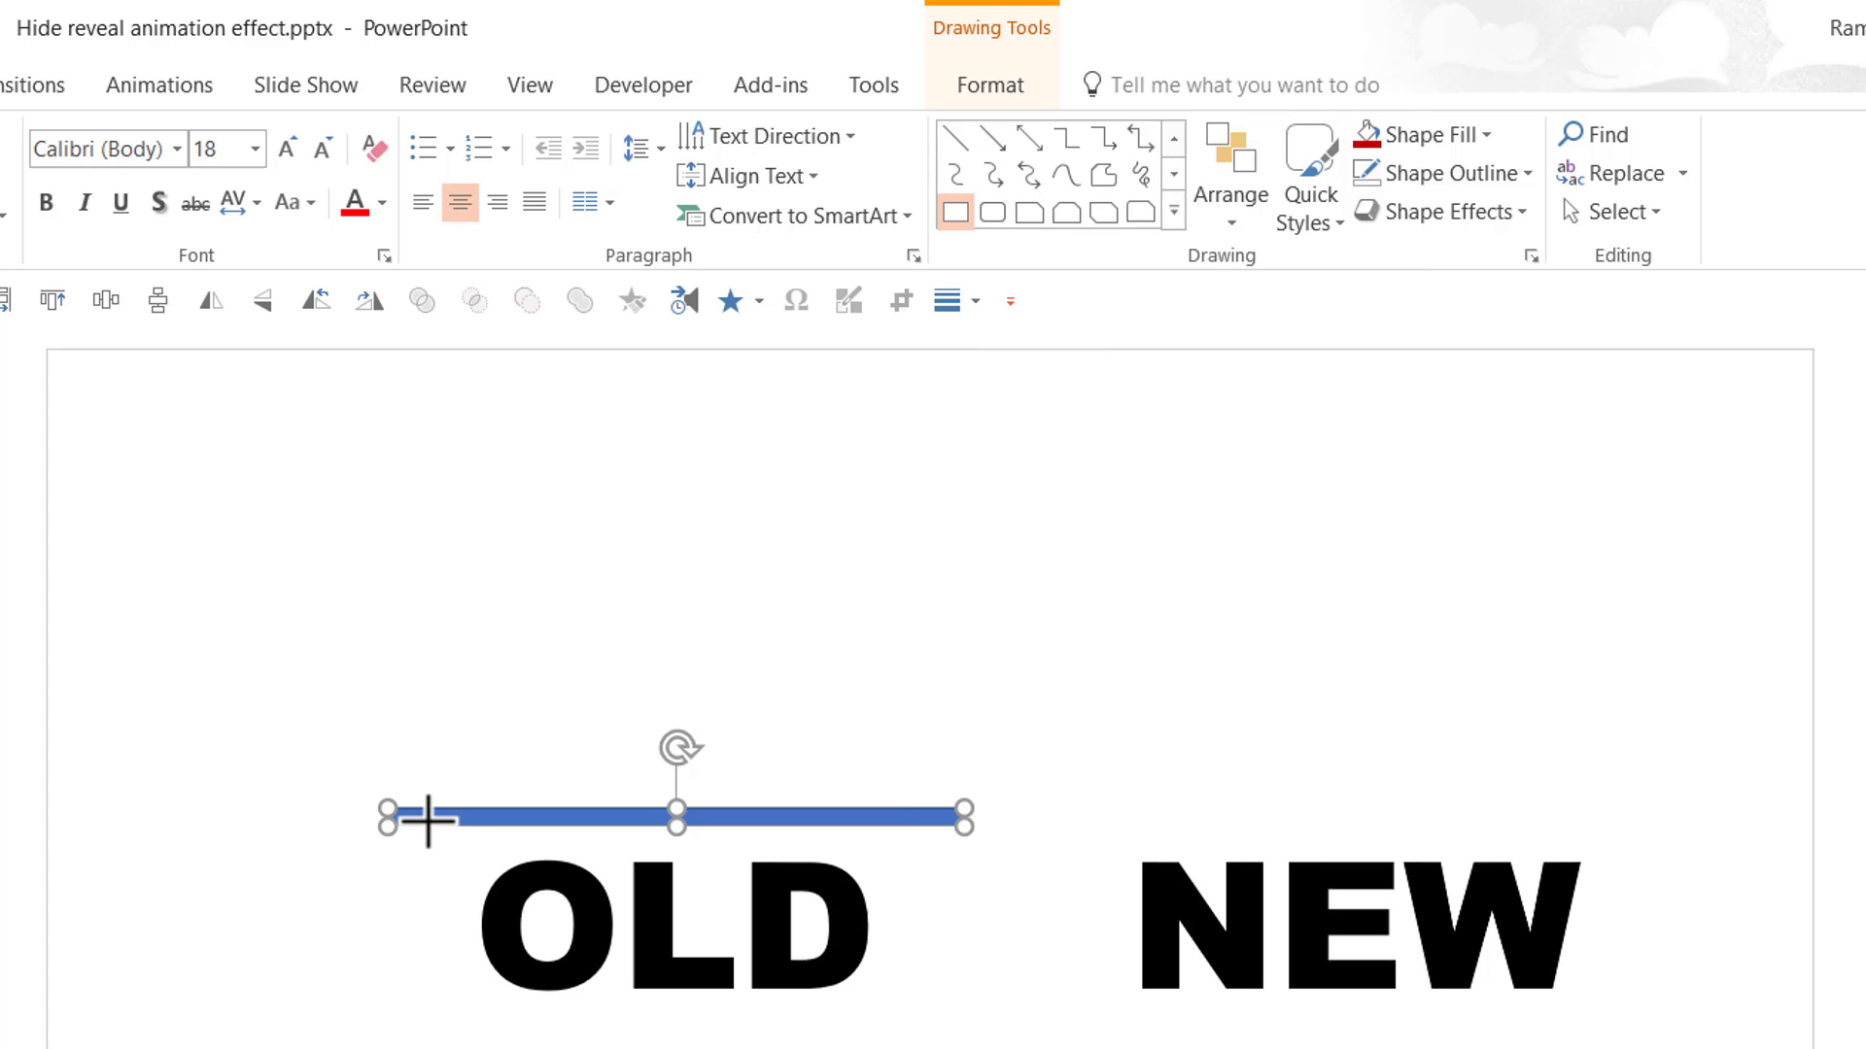
left_click_drag(424, 827, 936, 1045)
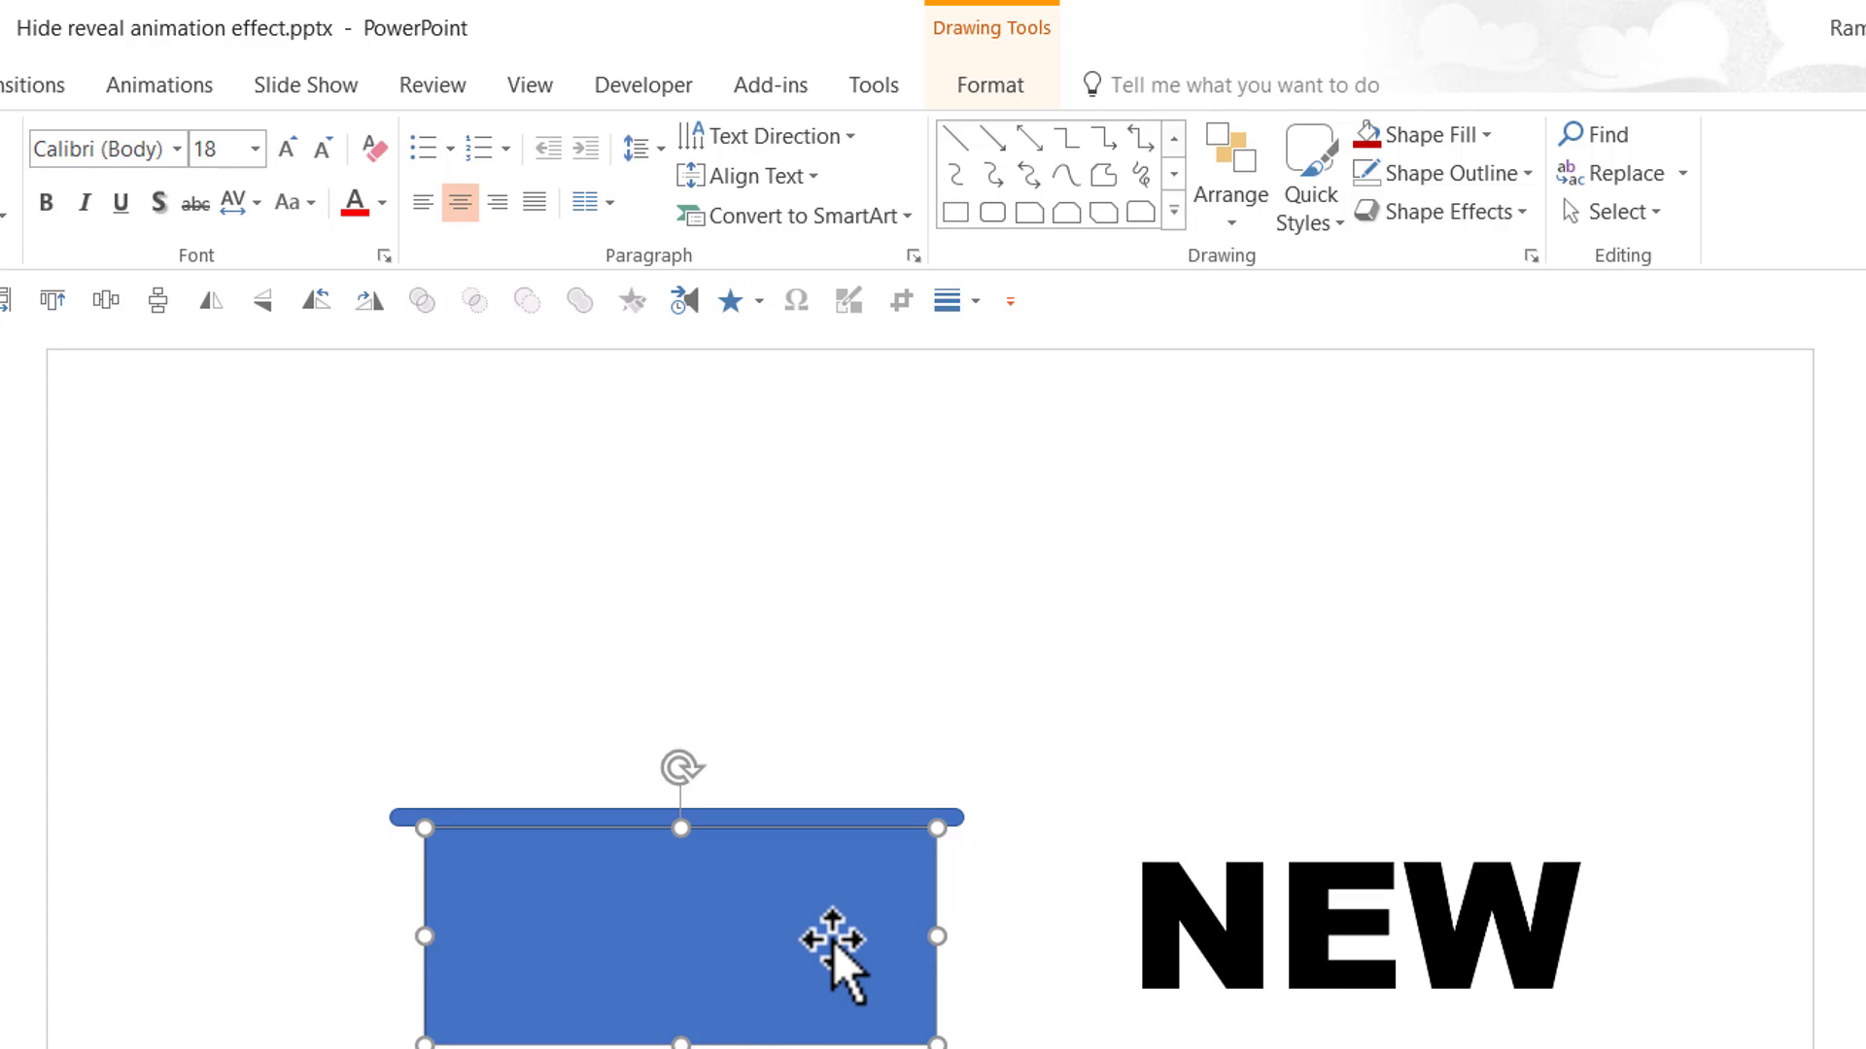
left_click(1462, 177)
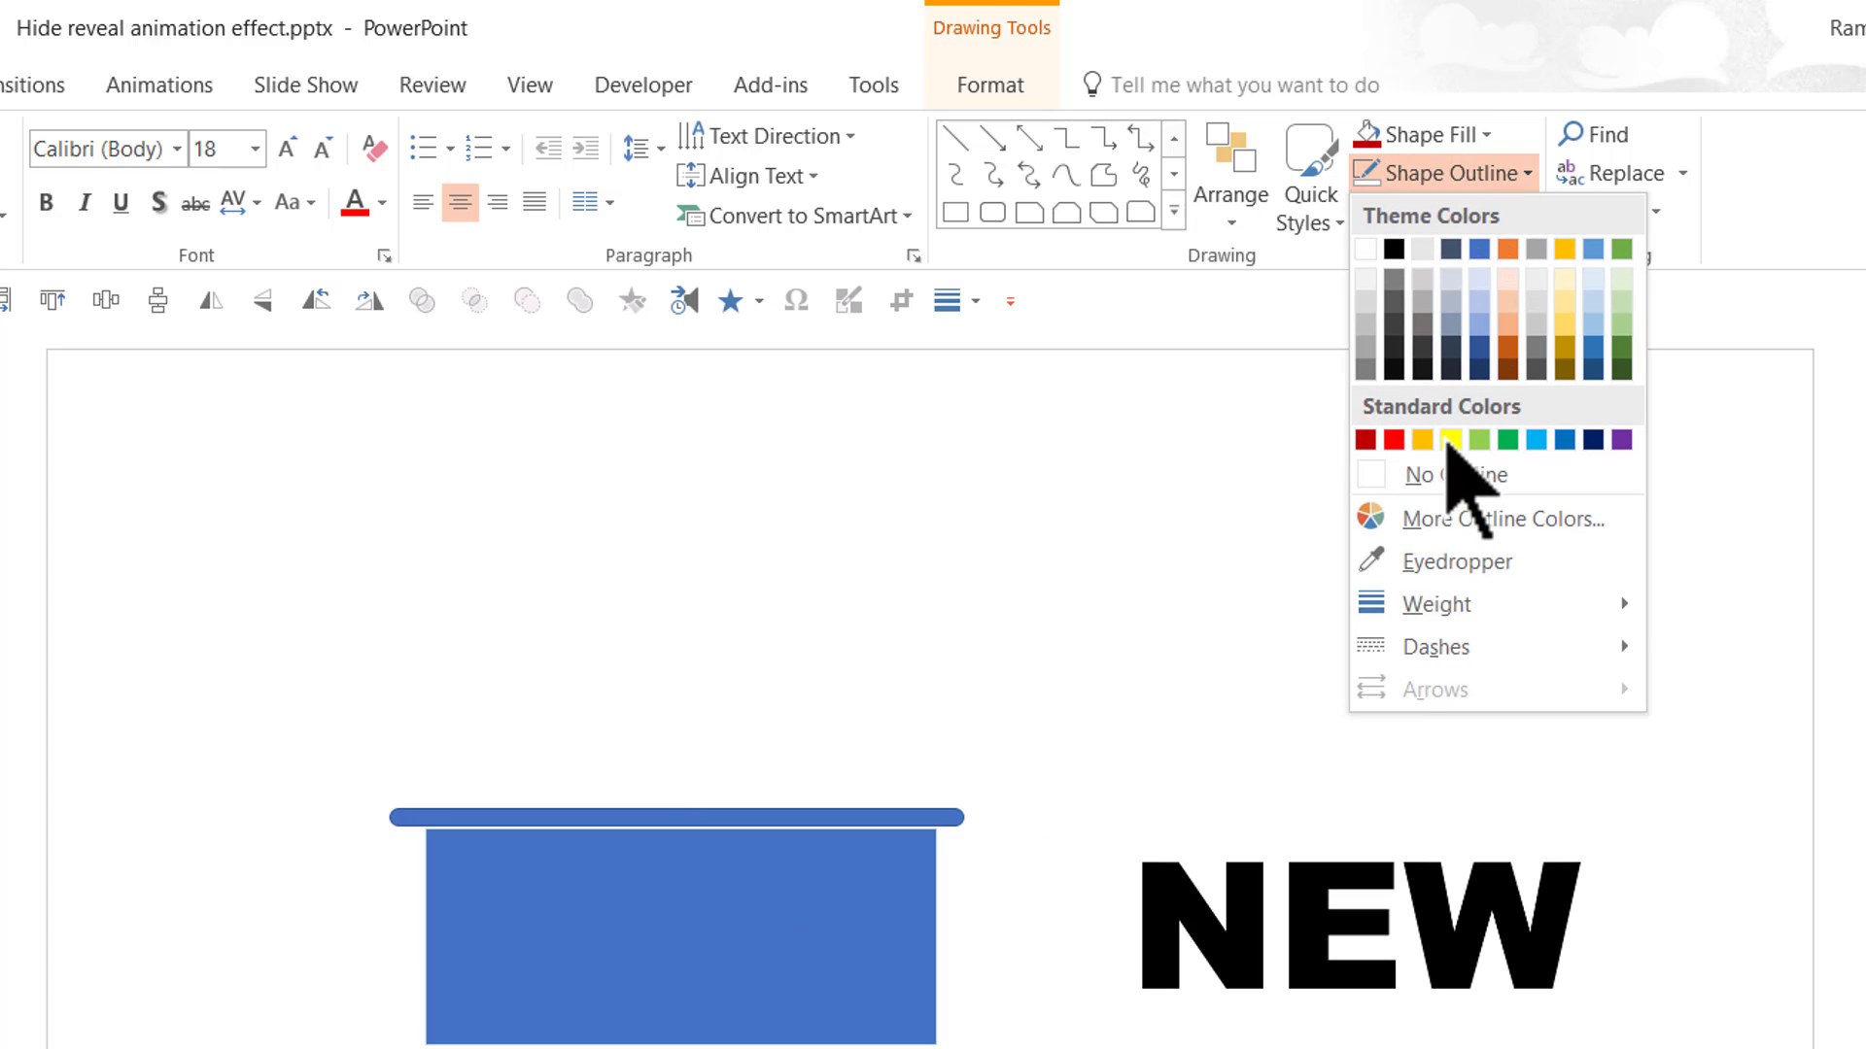
left_click(1441, 486)
left_click_drag(829, 962, 826, 724)
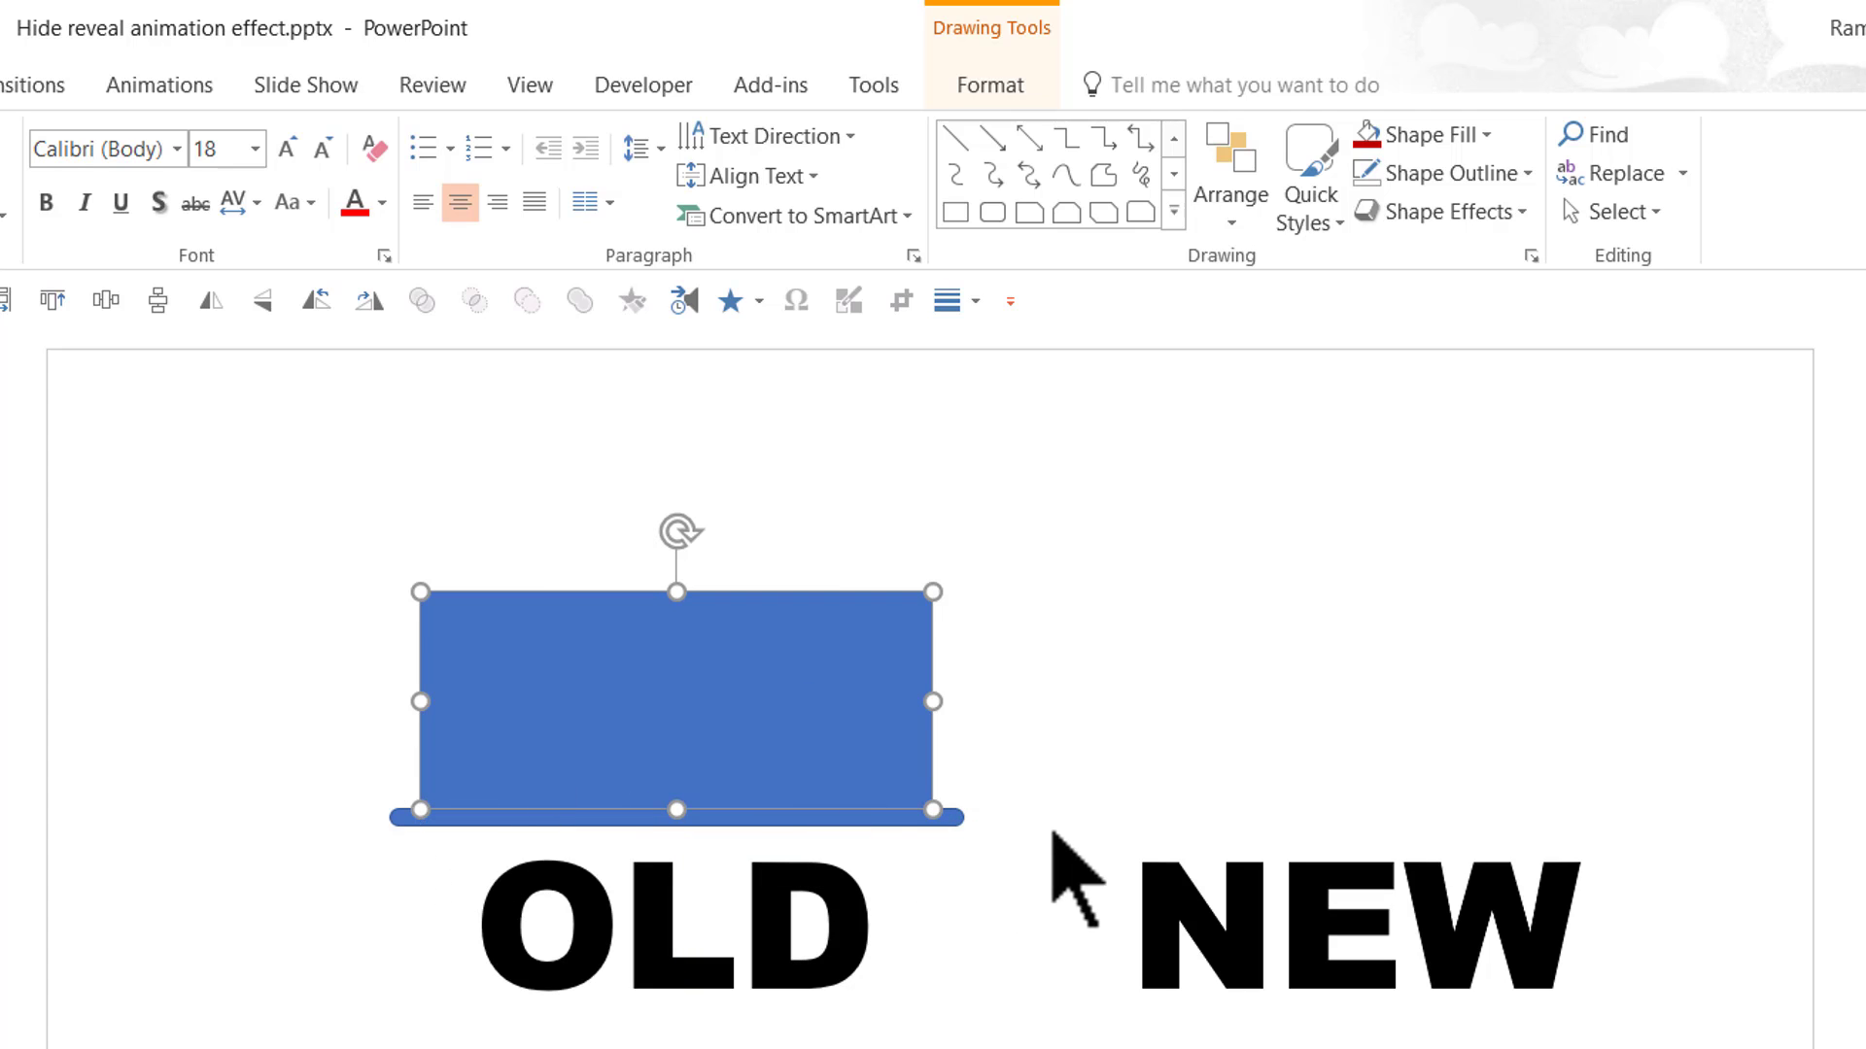
left_click(1409, 141)
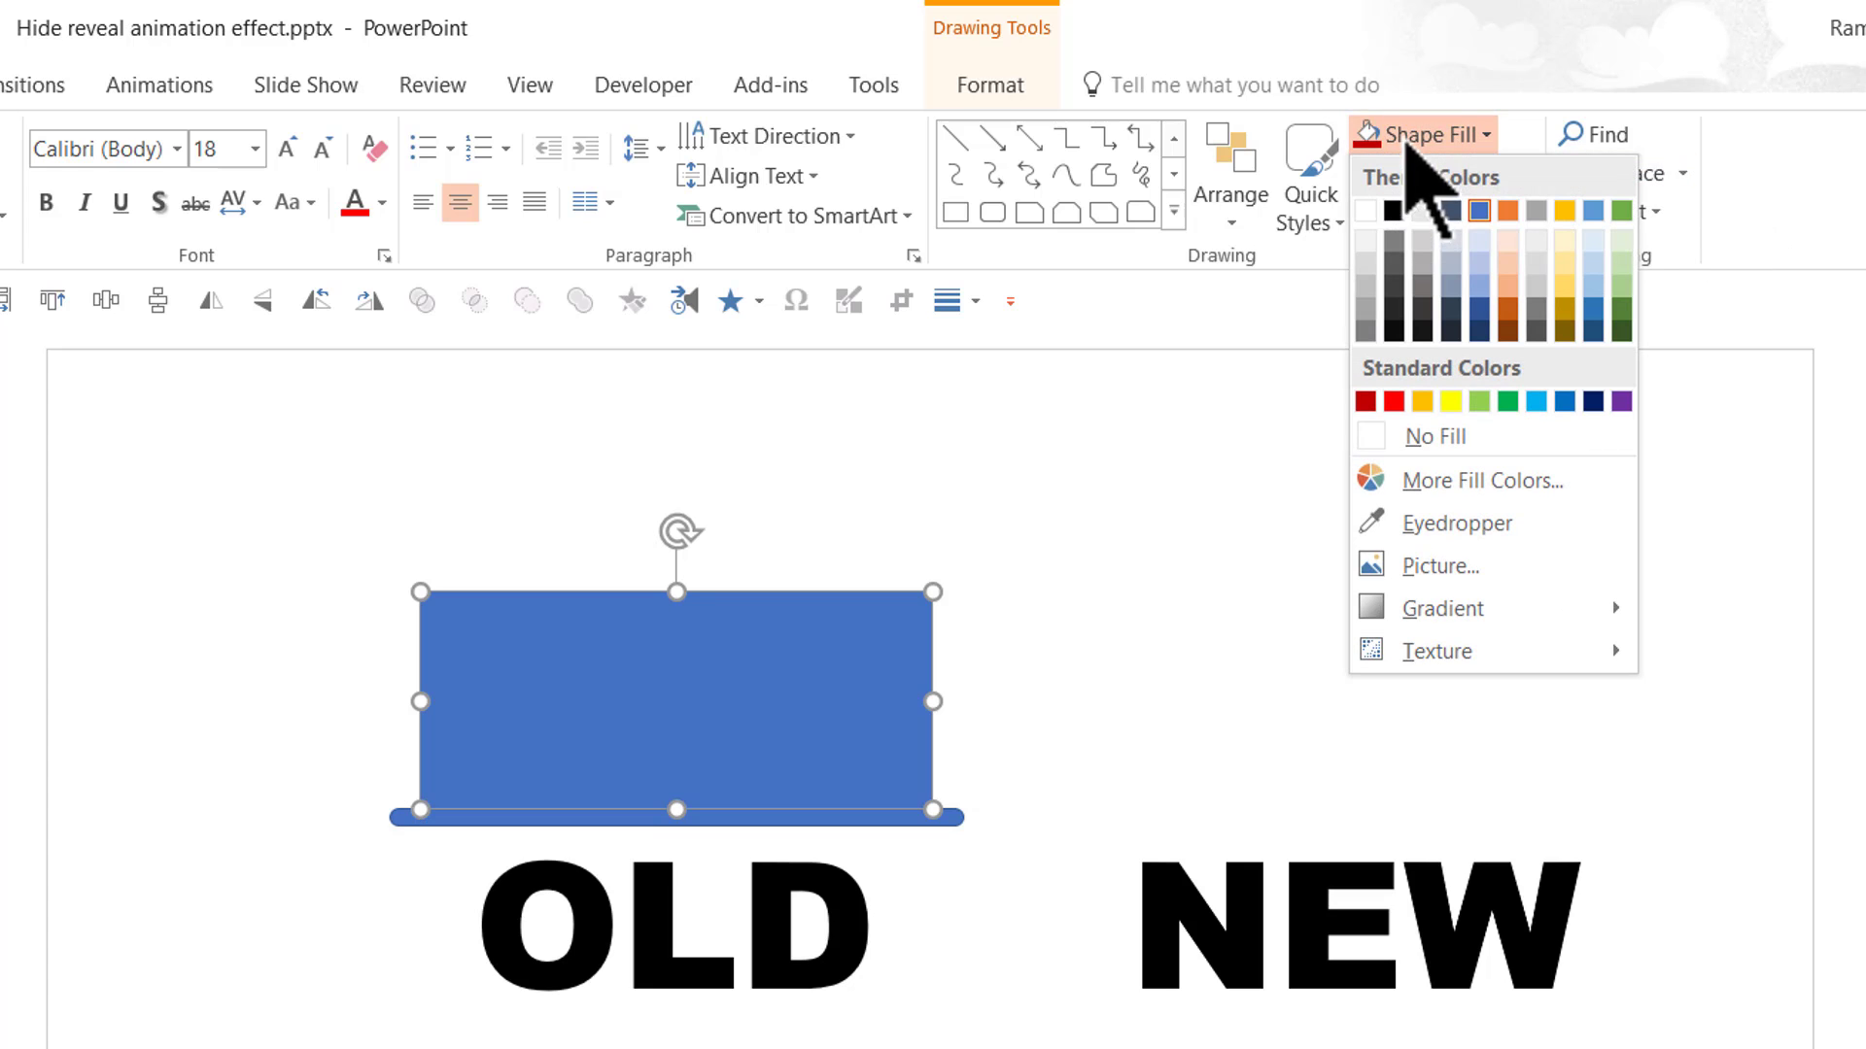
left_click(1366, 210)
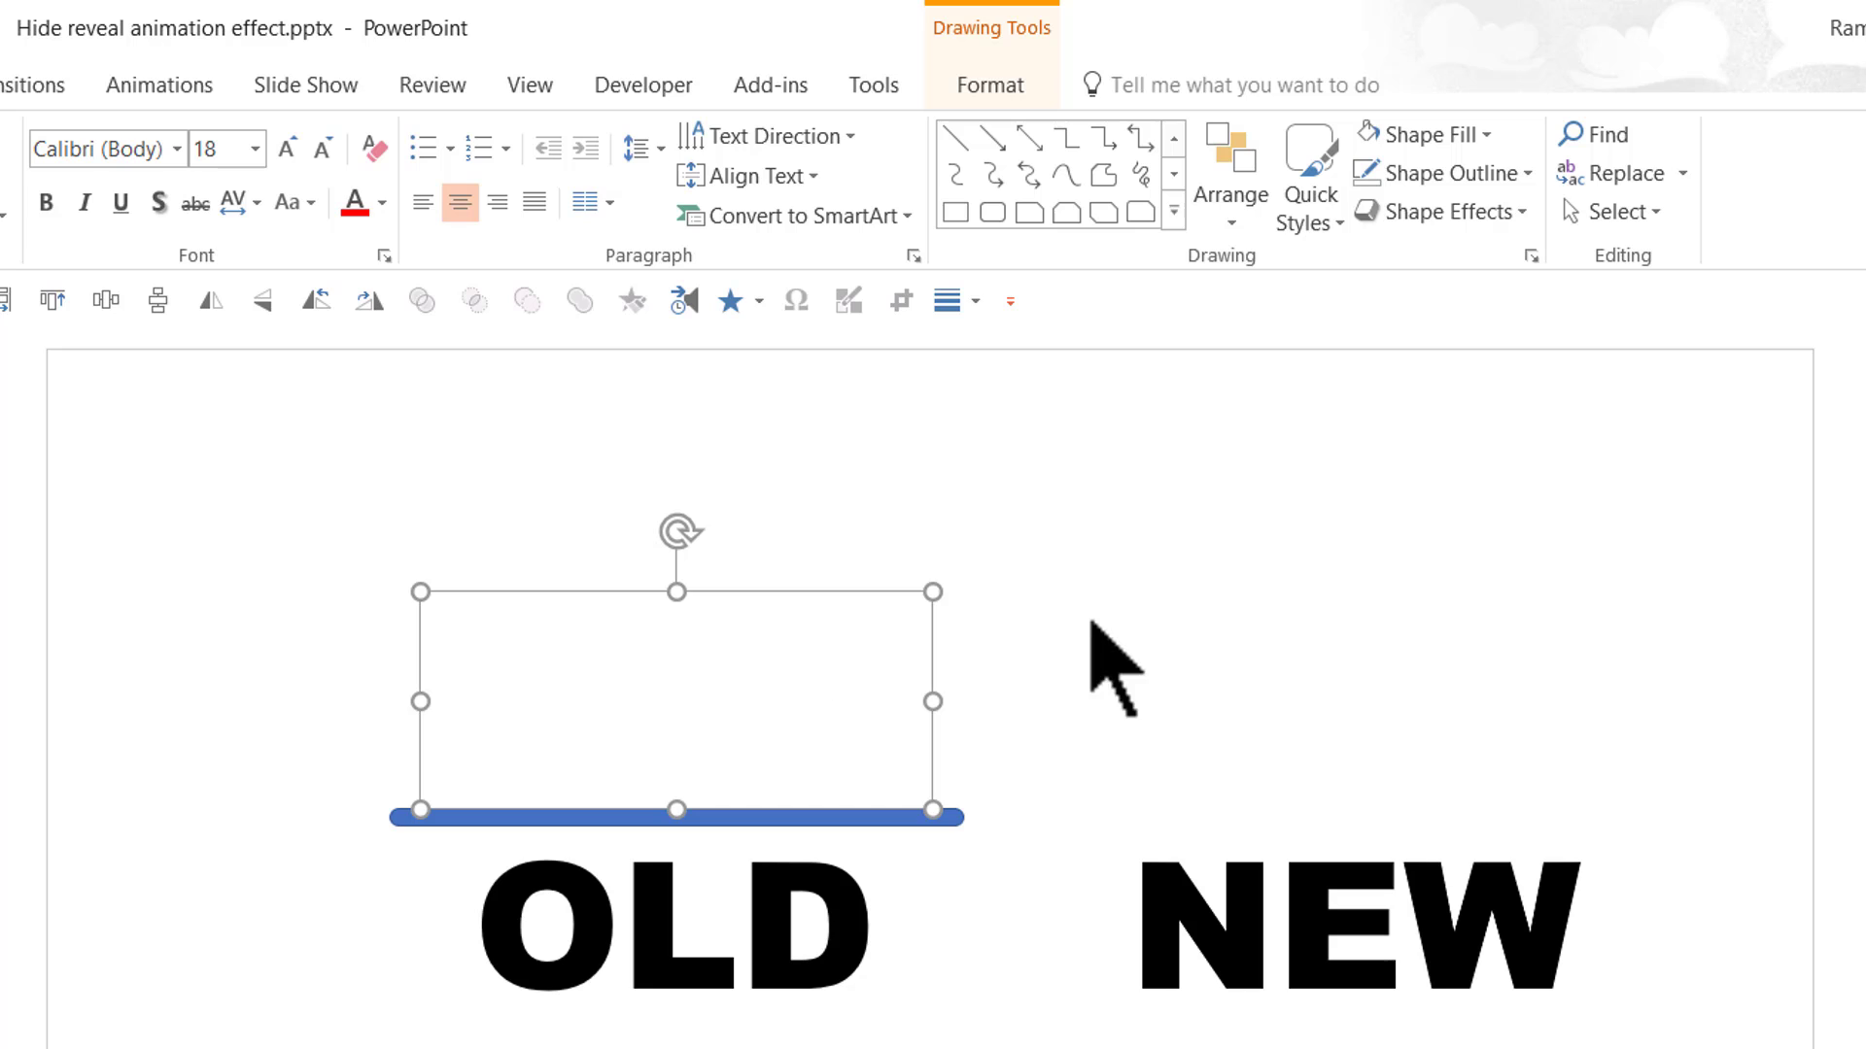
Group the blue bar and white rectangle into one wand object.
left_click(950, 821)
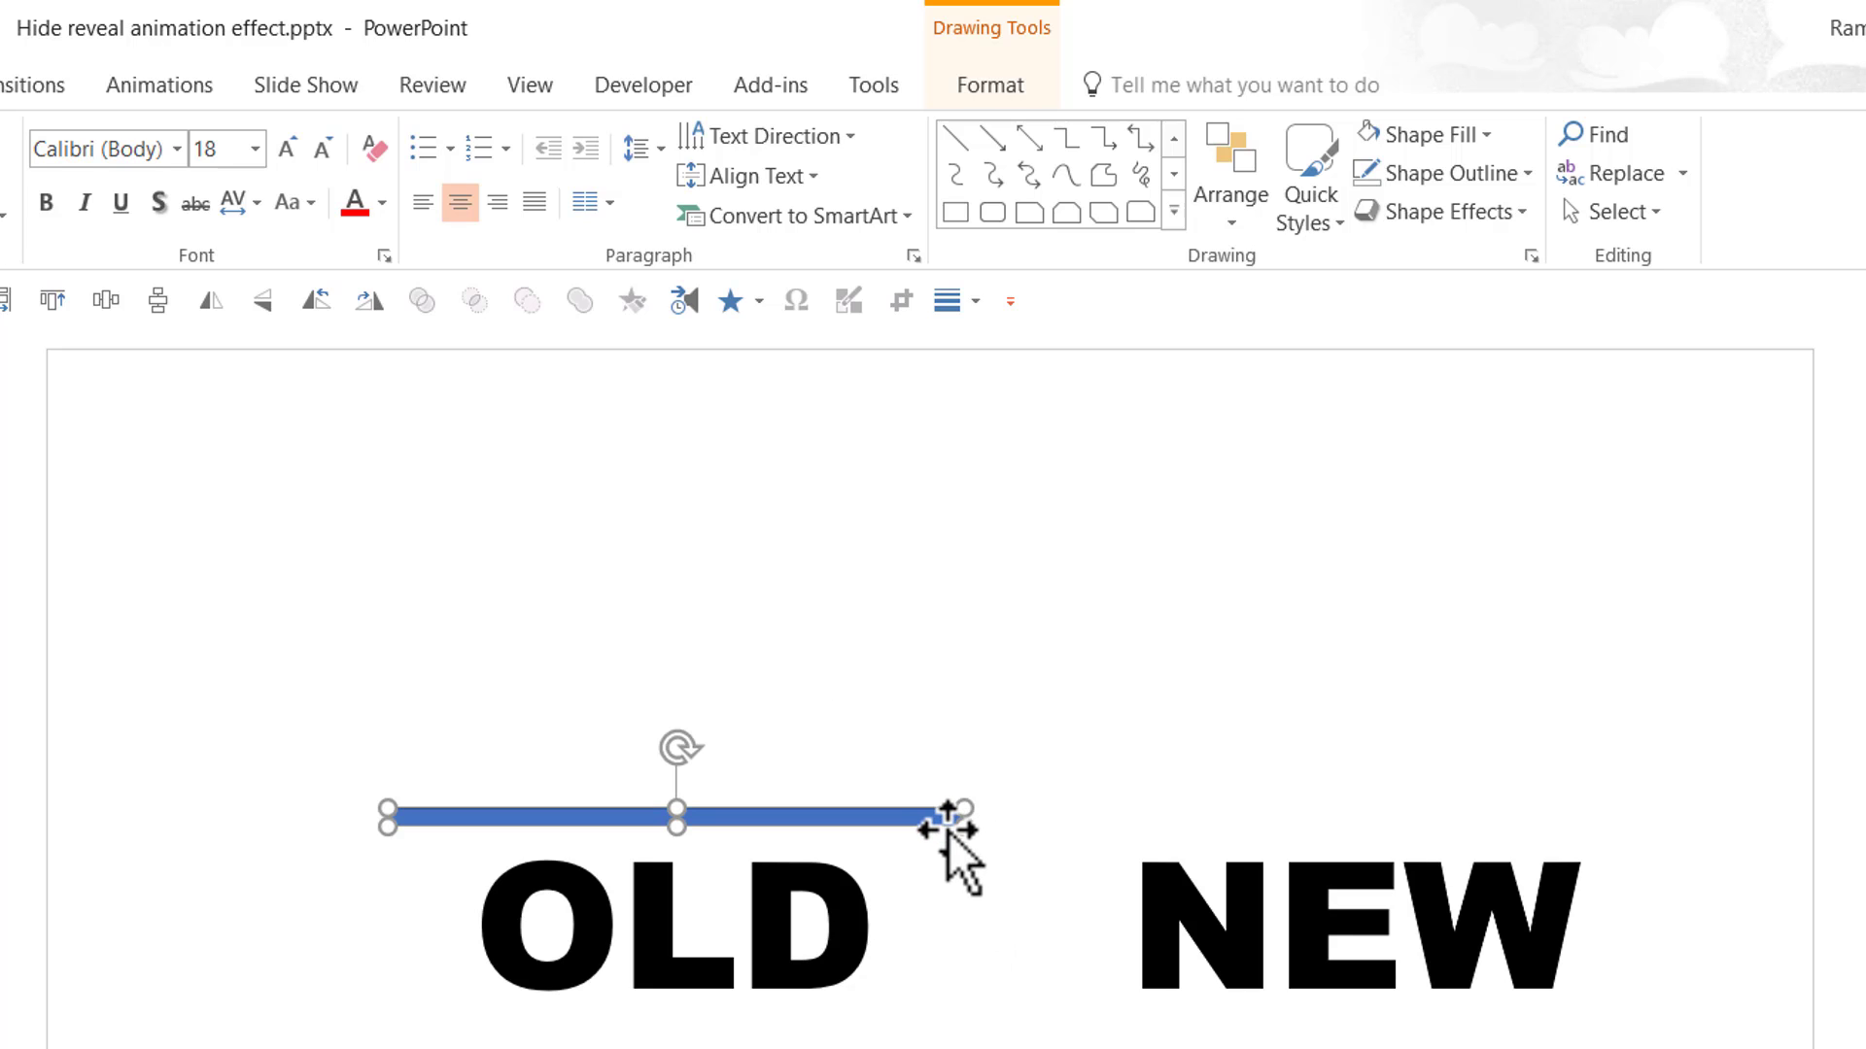
left_click(837, 637, "shift")
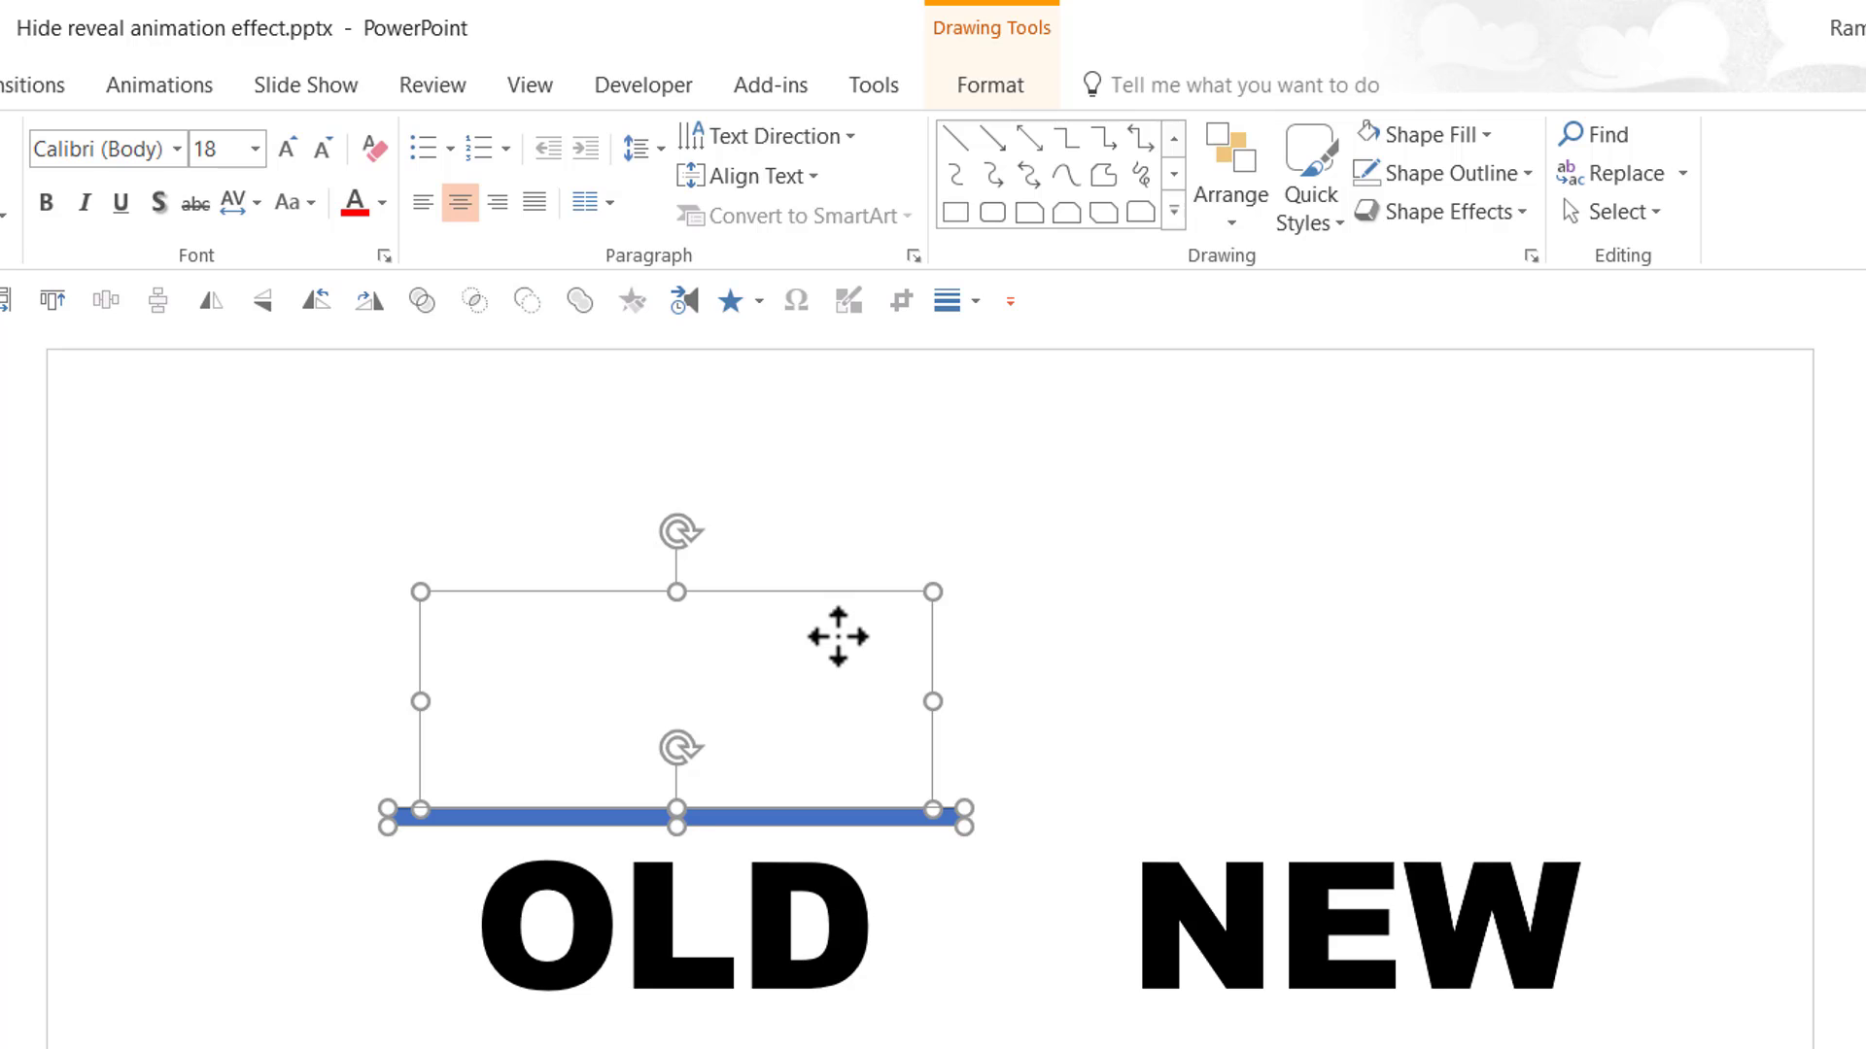
key("ctrl+g")
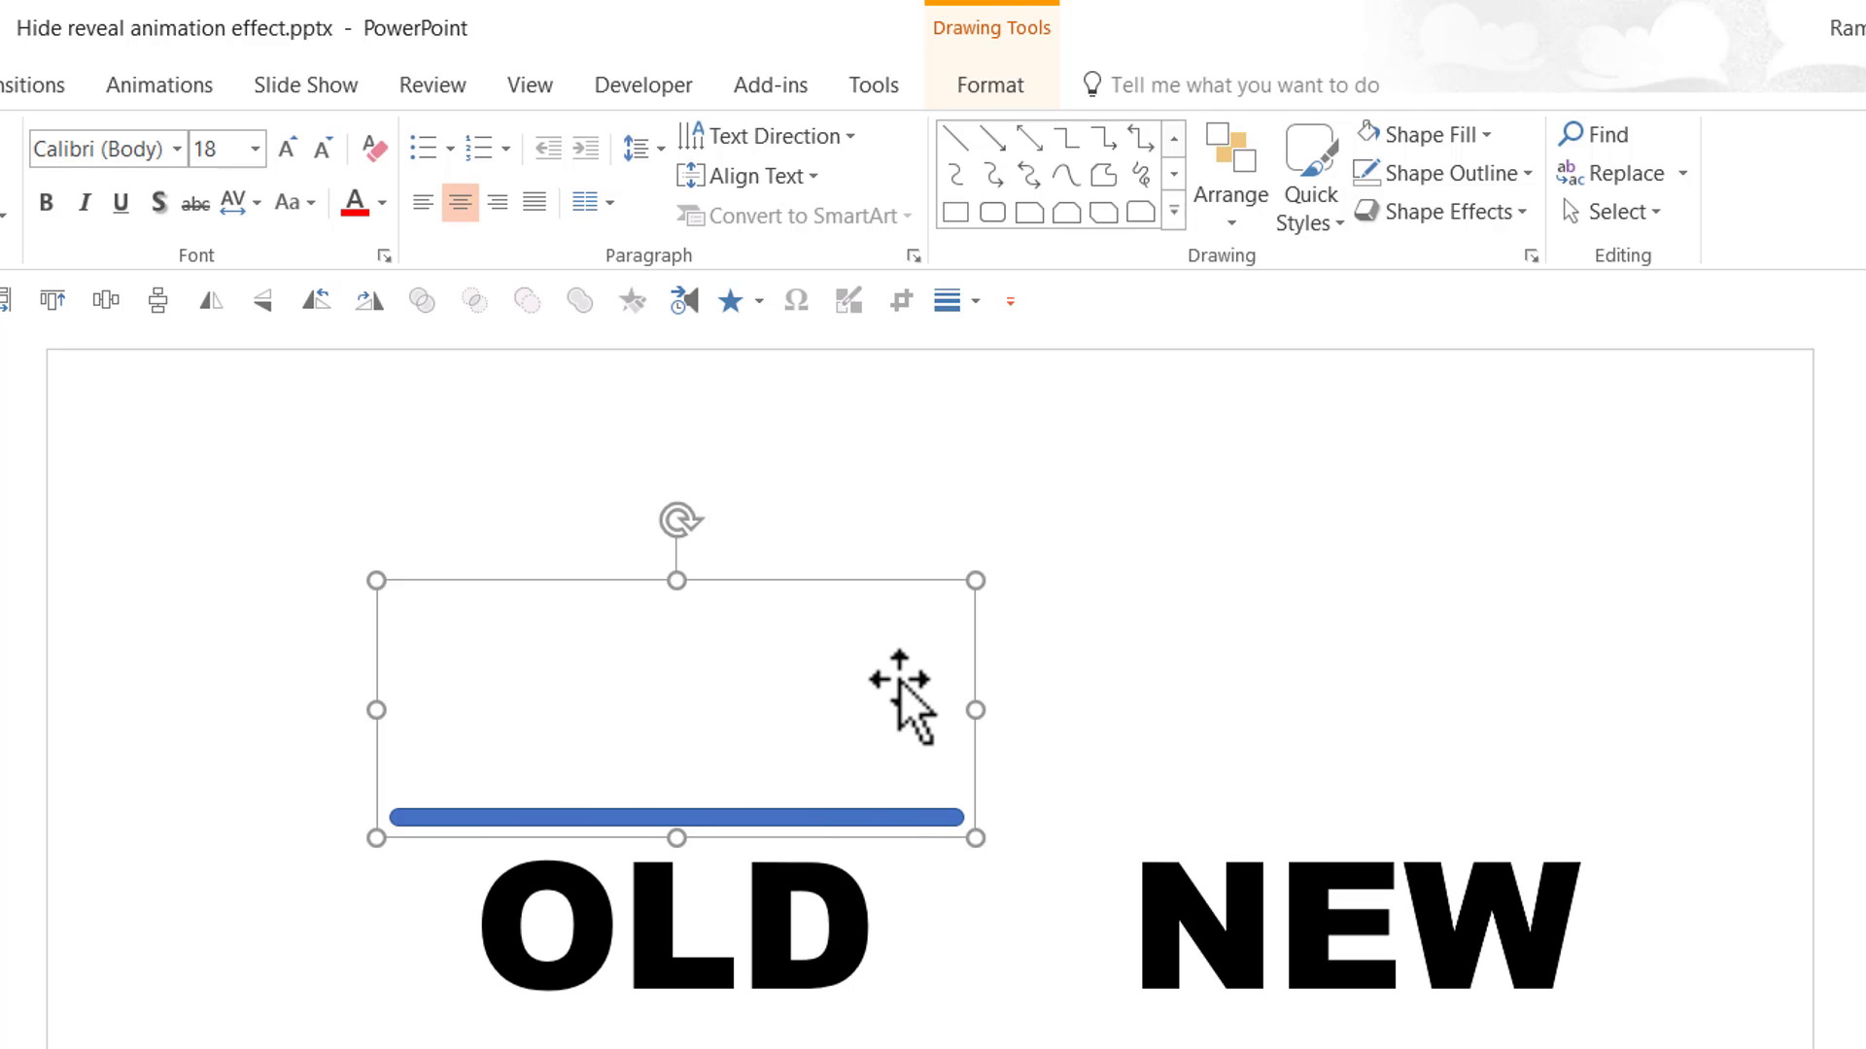
Show the Animation Pane and give the wand a Split entrance with Vertical Out direction.
left_click(193, 85)
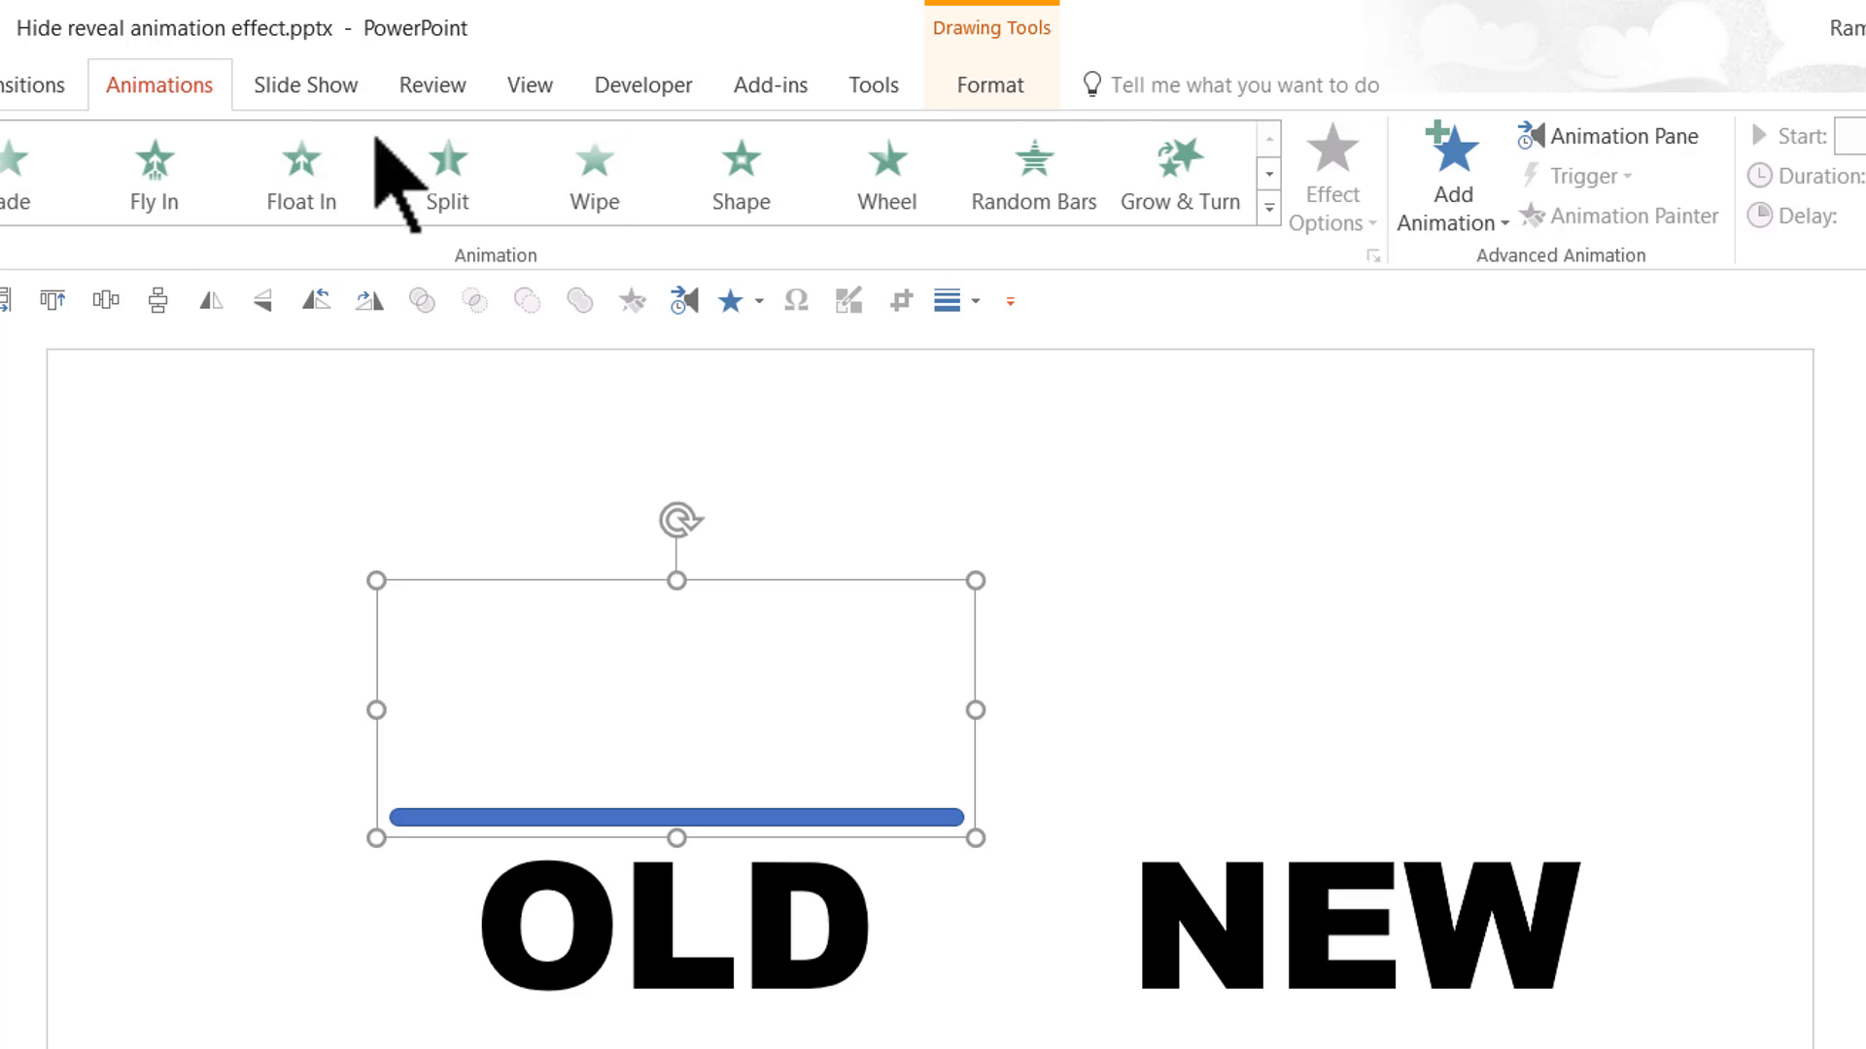
left_click(1652, 146)
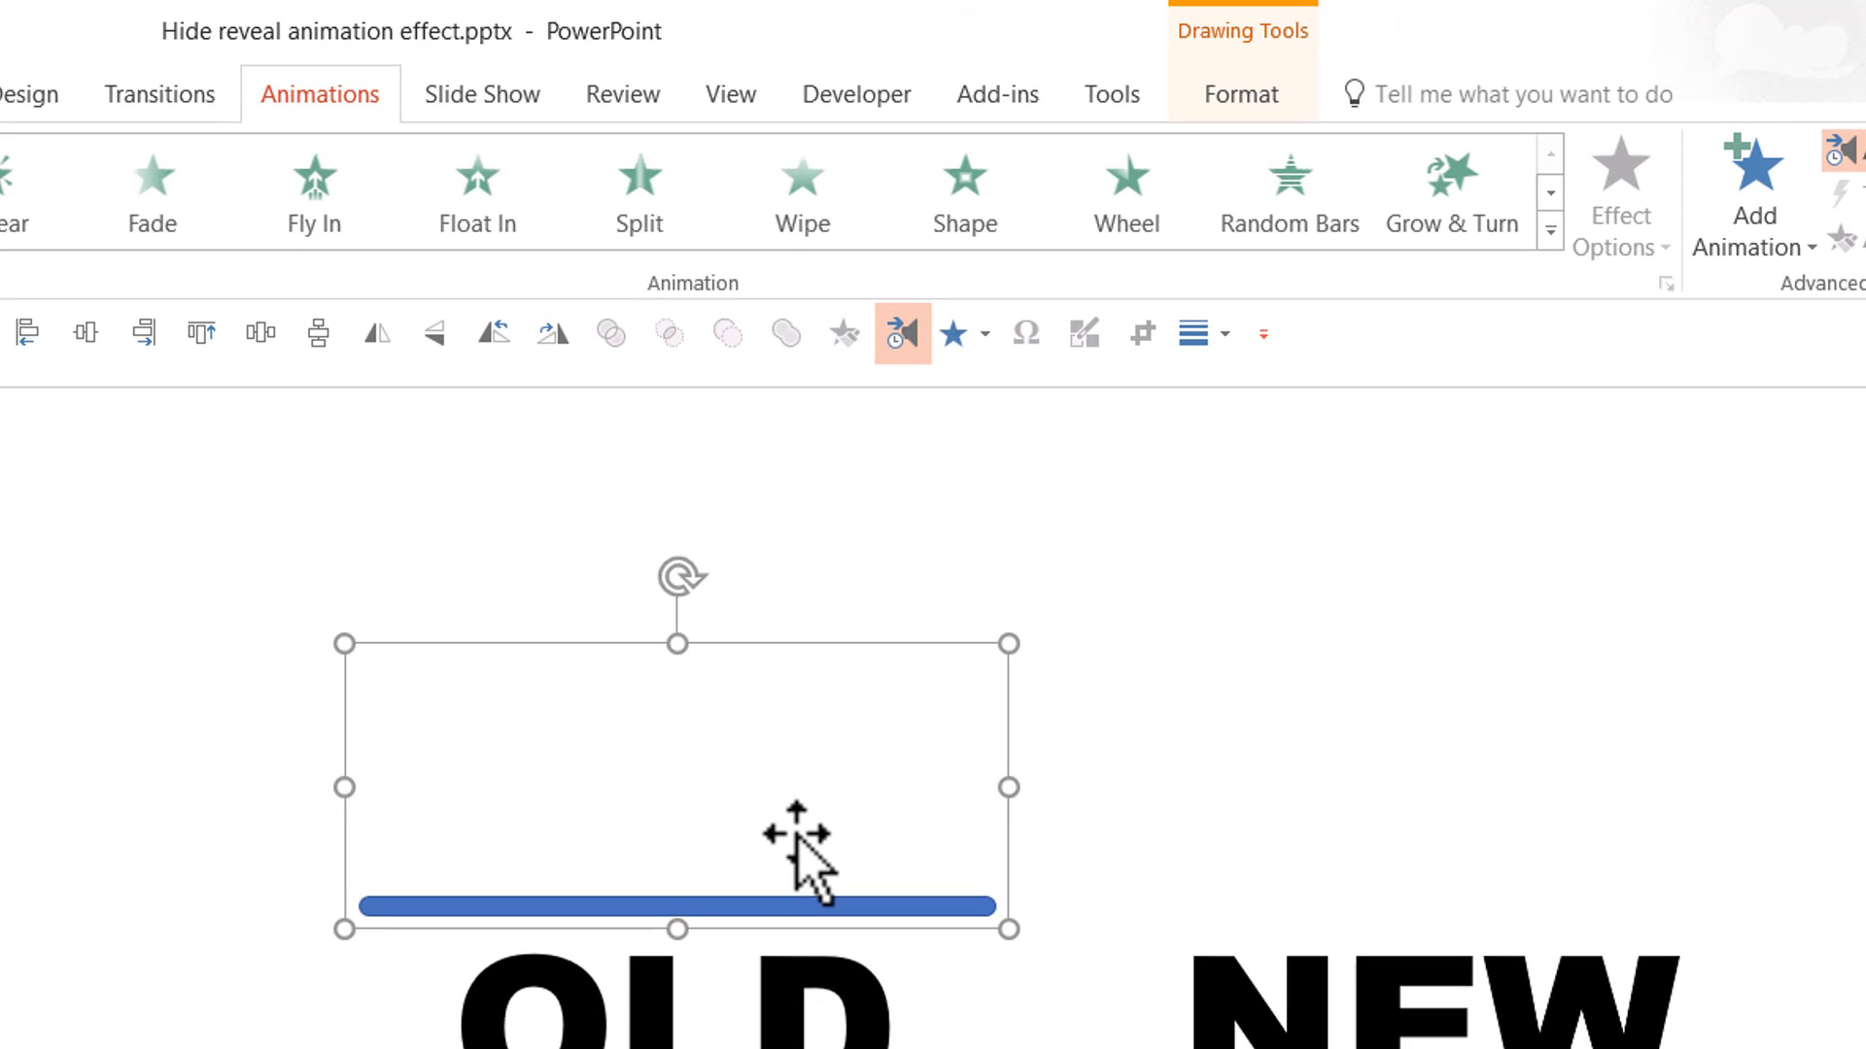
left_click(657, 216)
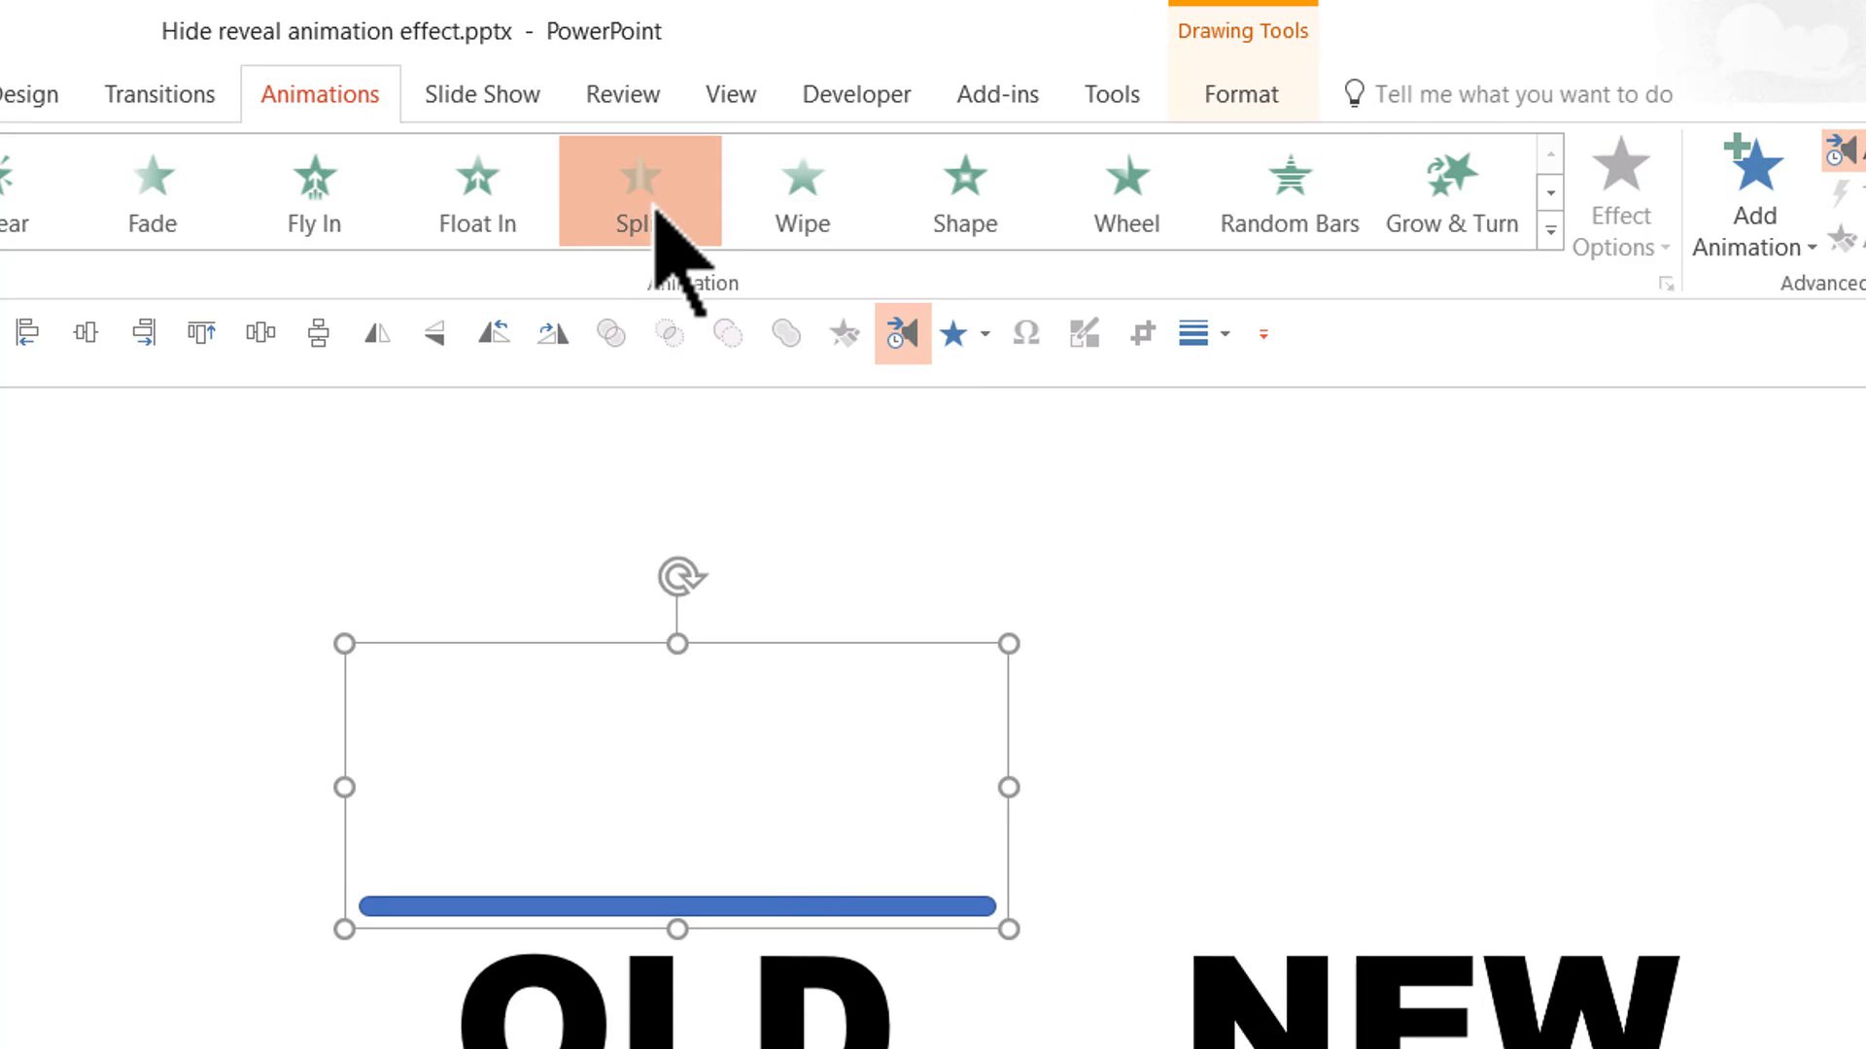
left_click(646, 544)
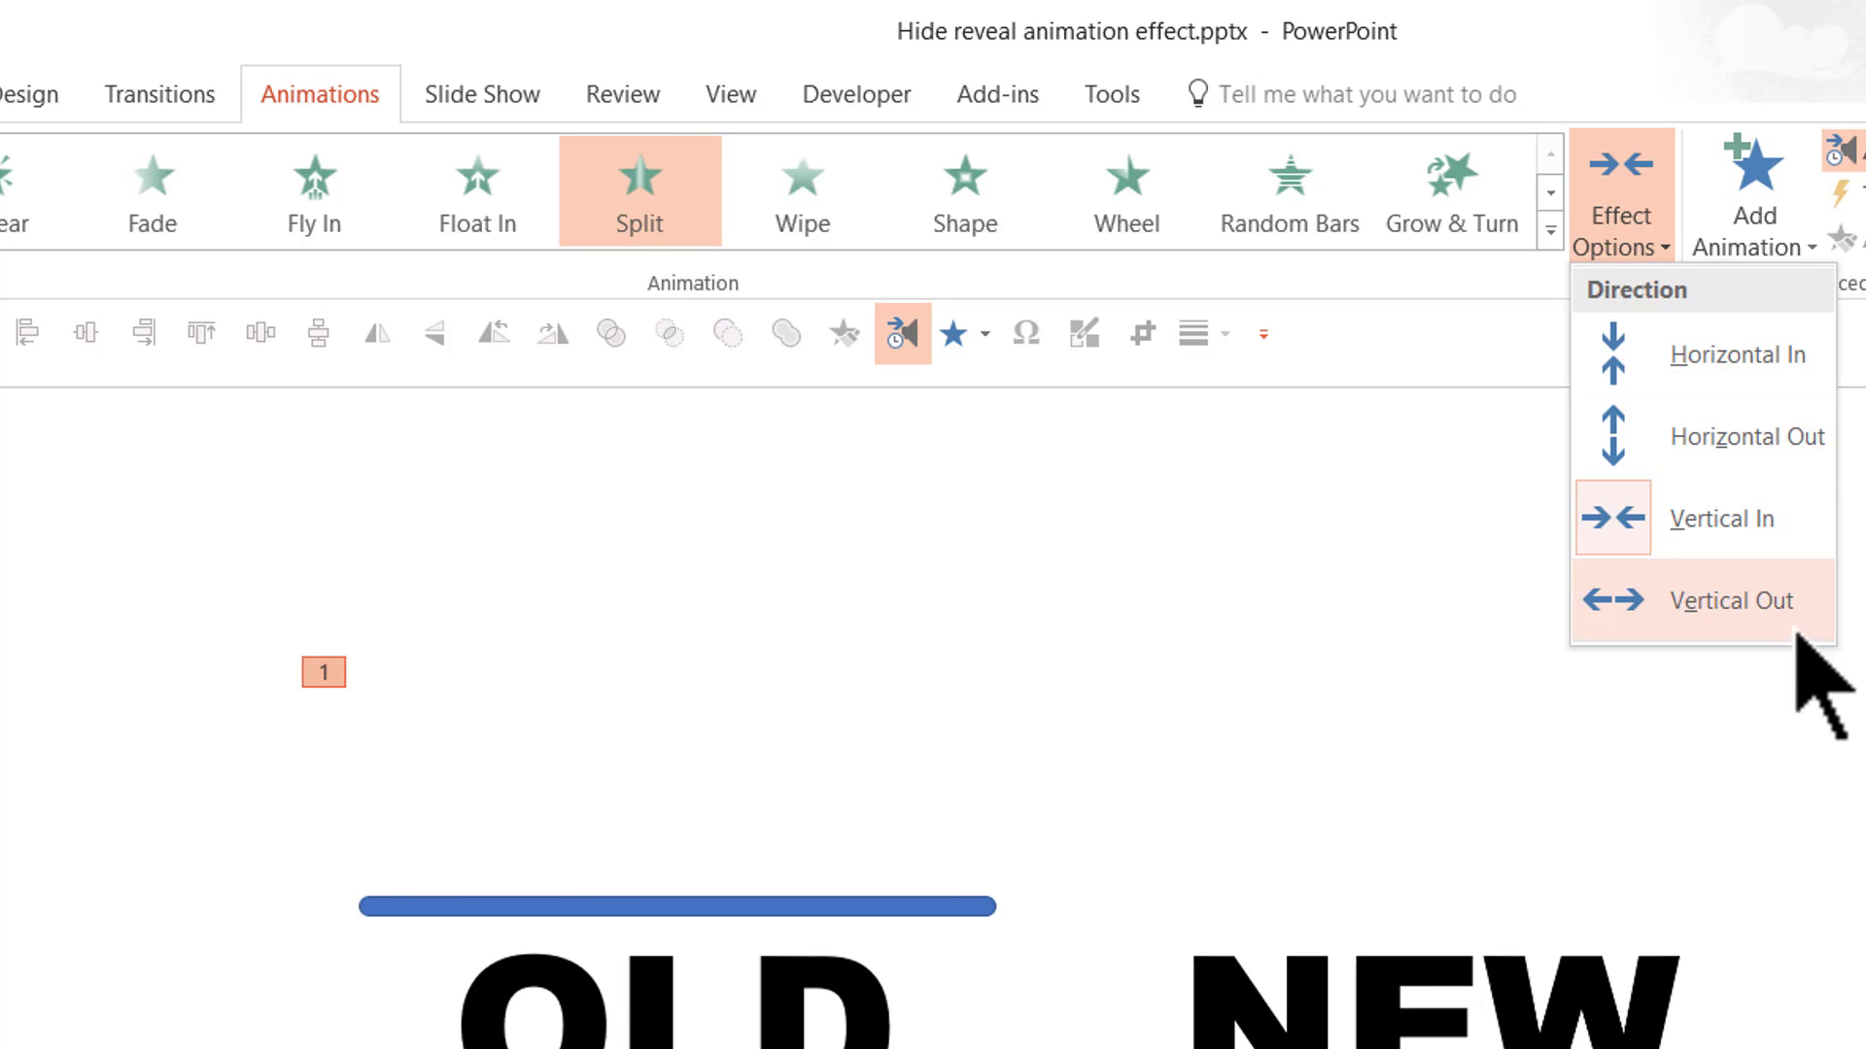
left_click(1724, 602)
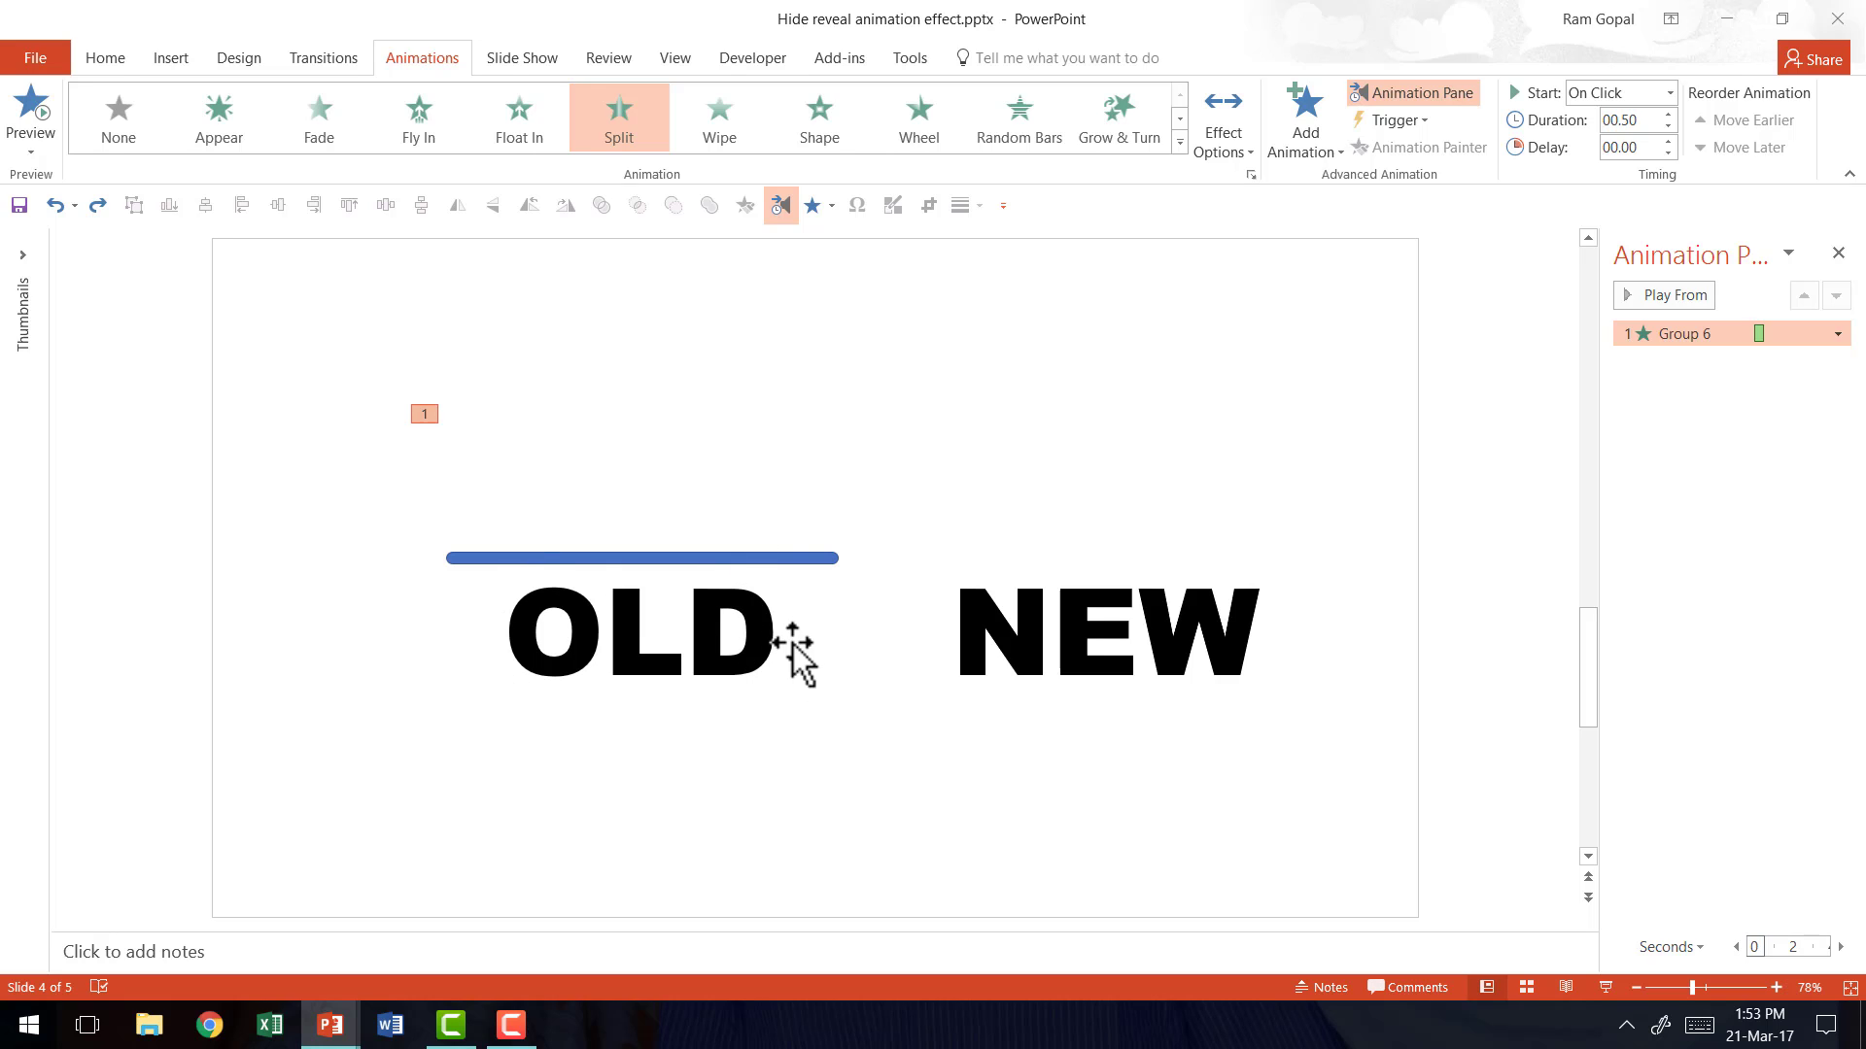
Add a Down motion path to the wand group and set its end point just below OLD.
left_click(773, 448)
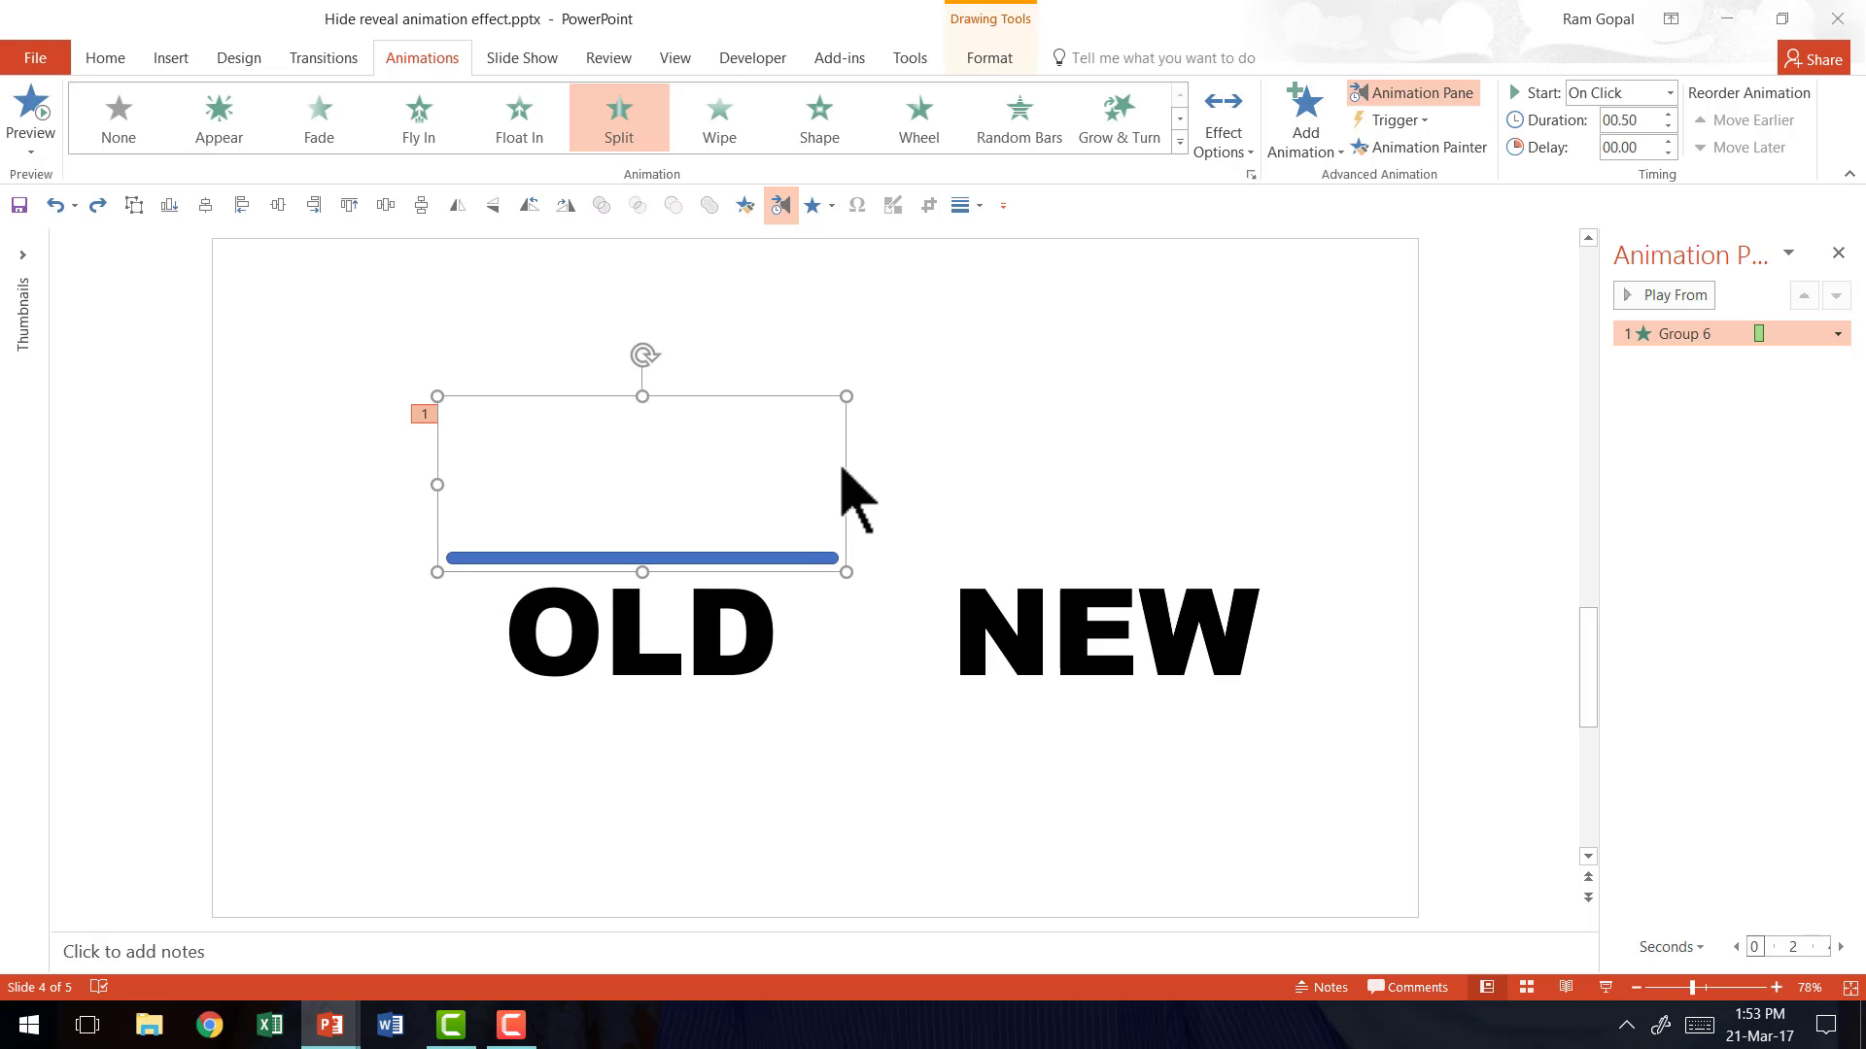
left_click(1305, 141)
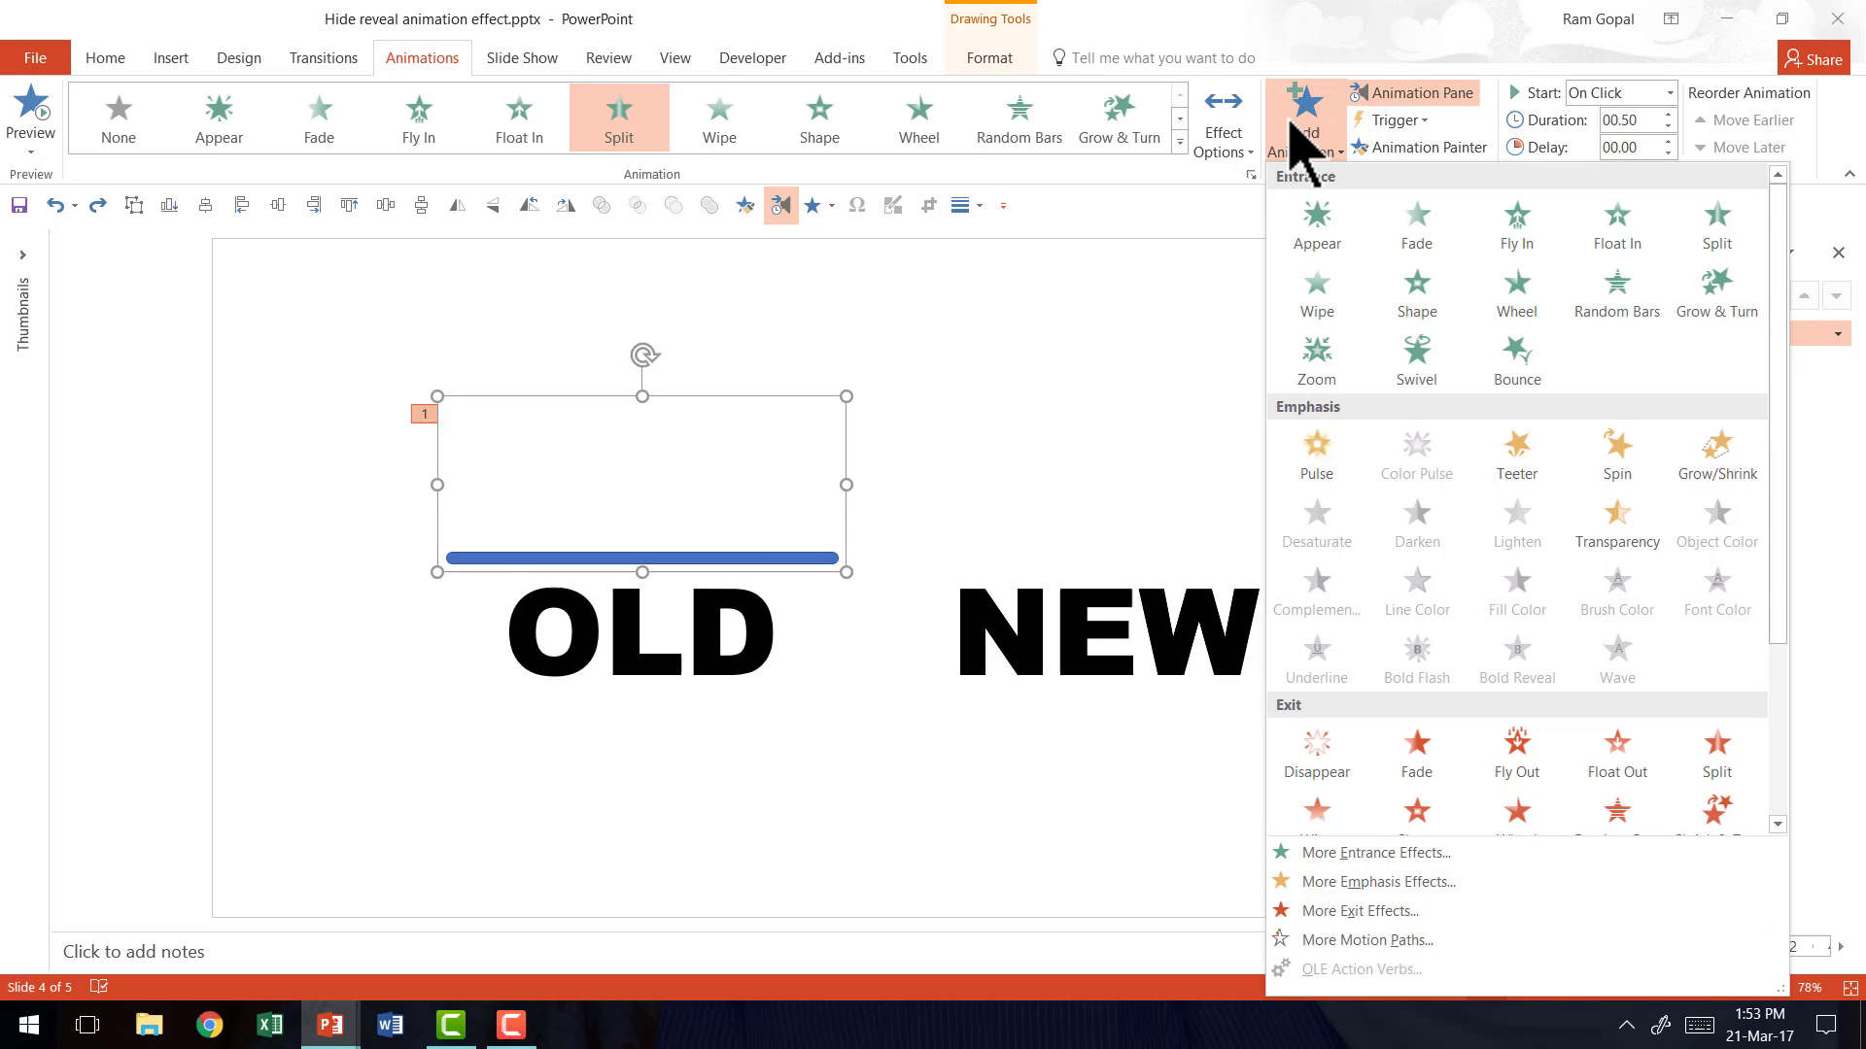
left_click(1360, 939)
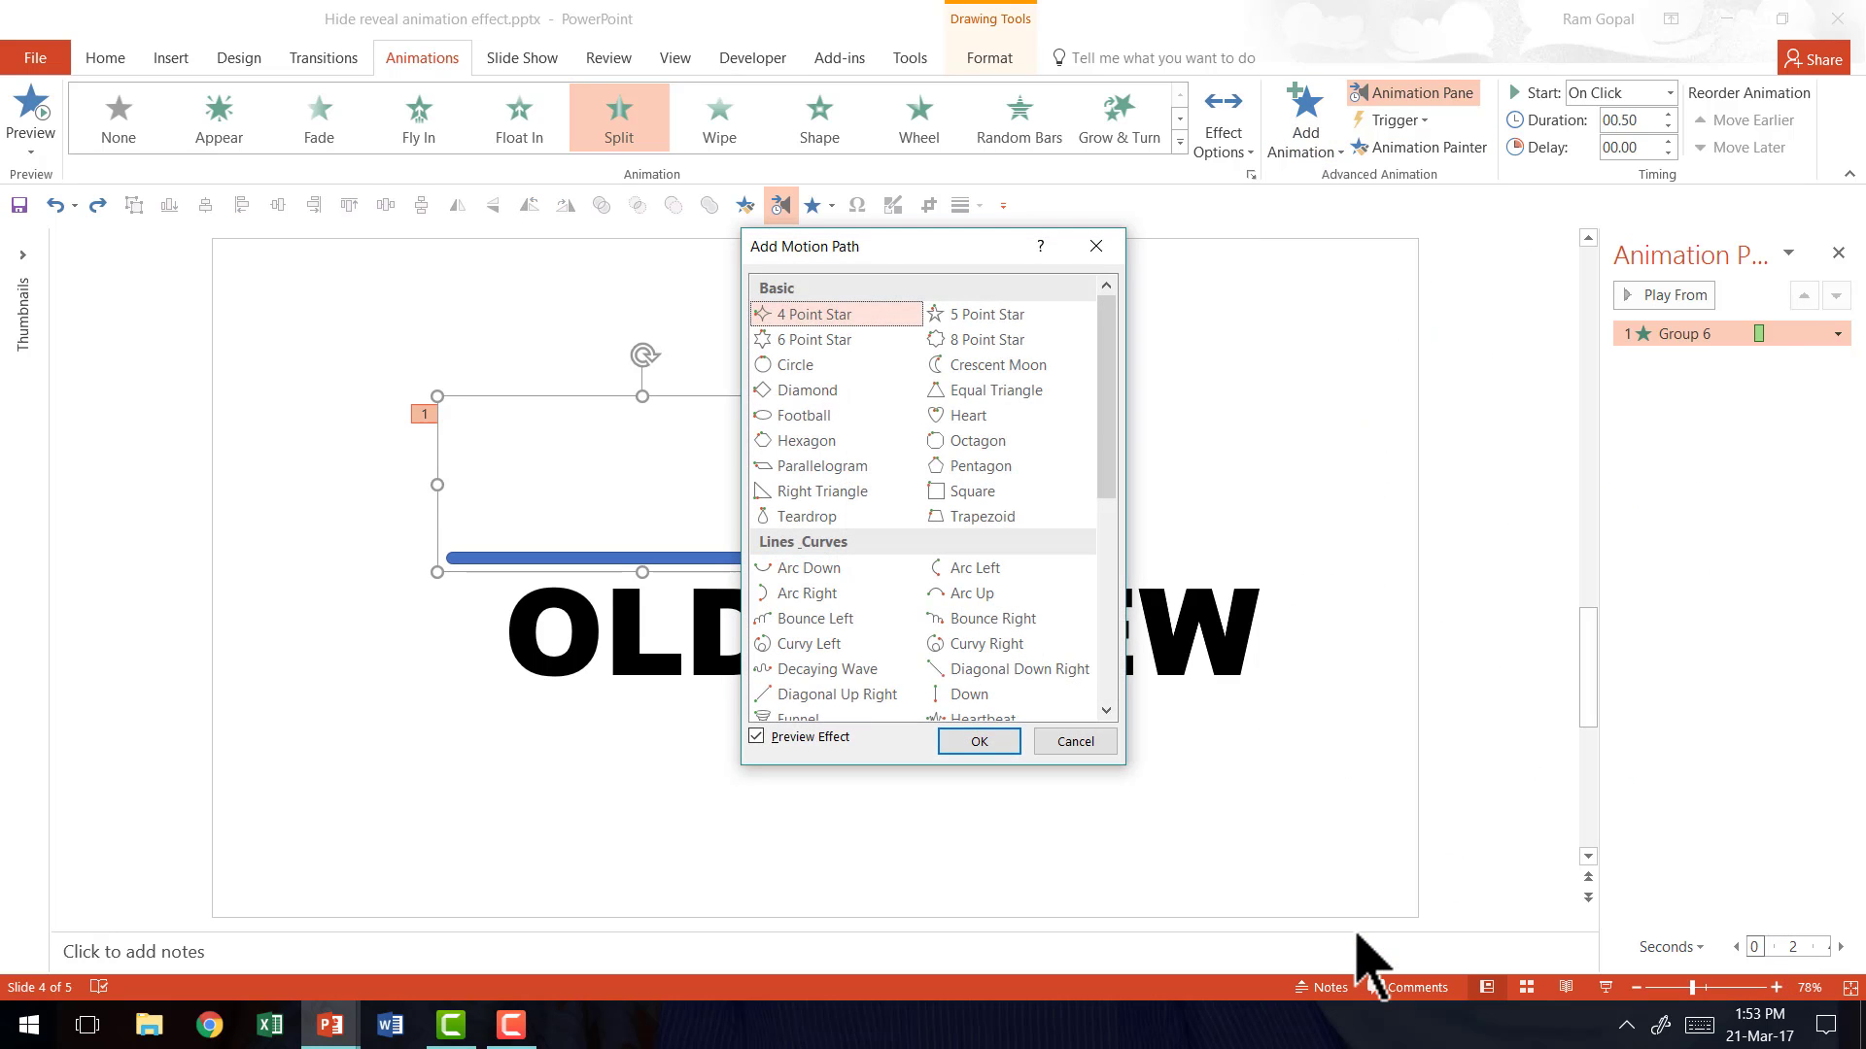
scroll(1101, 442, "down", 2)
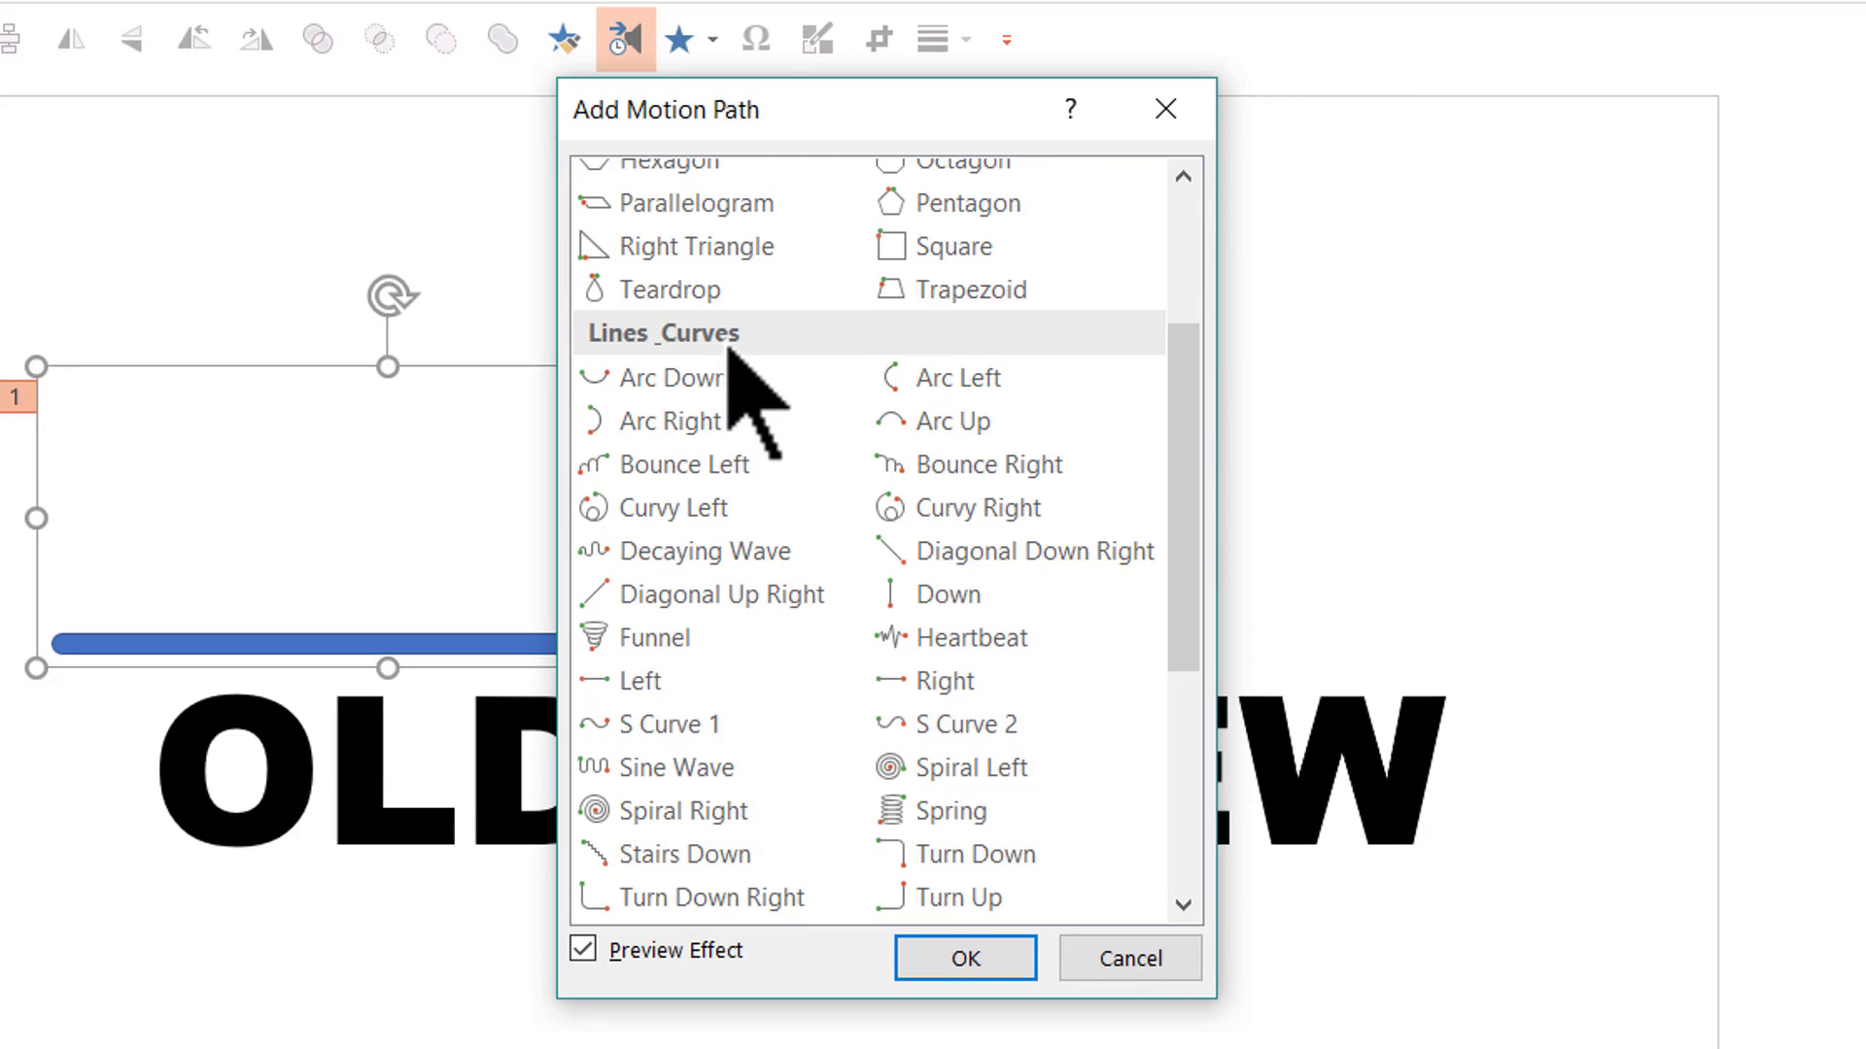
left_click(961, 597)
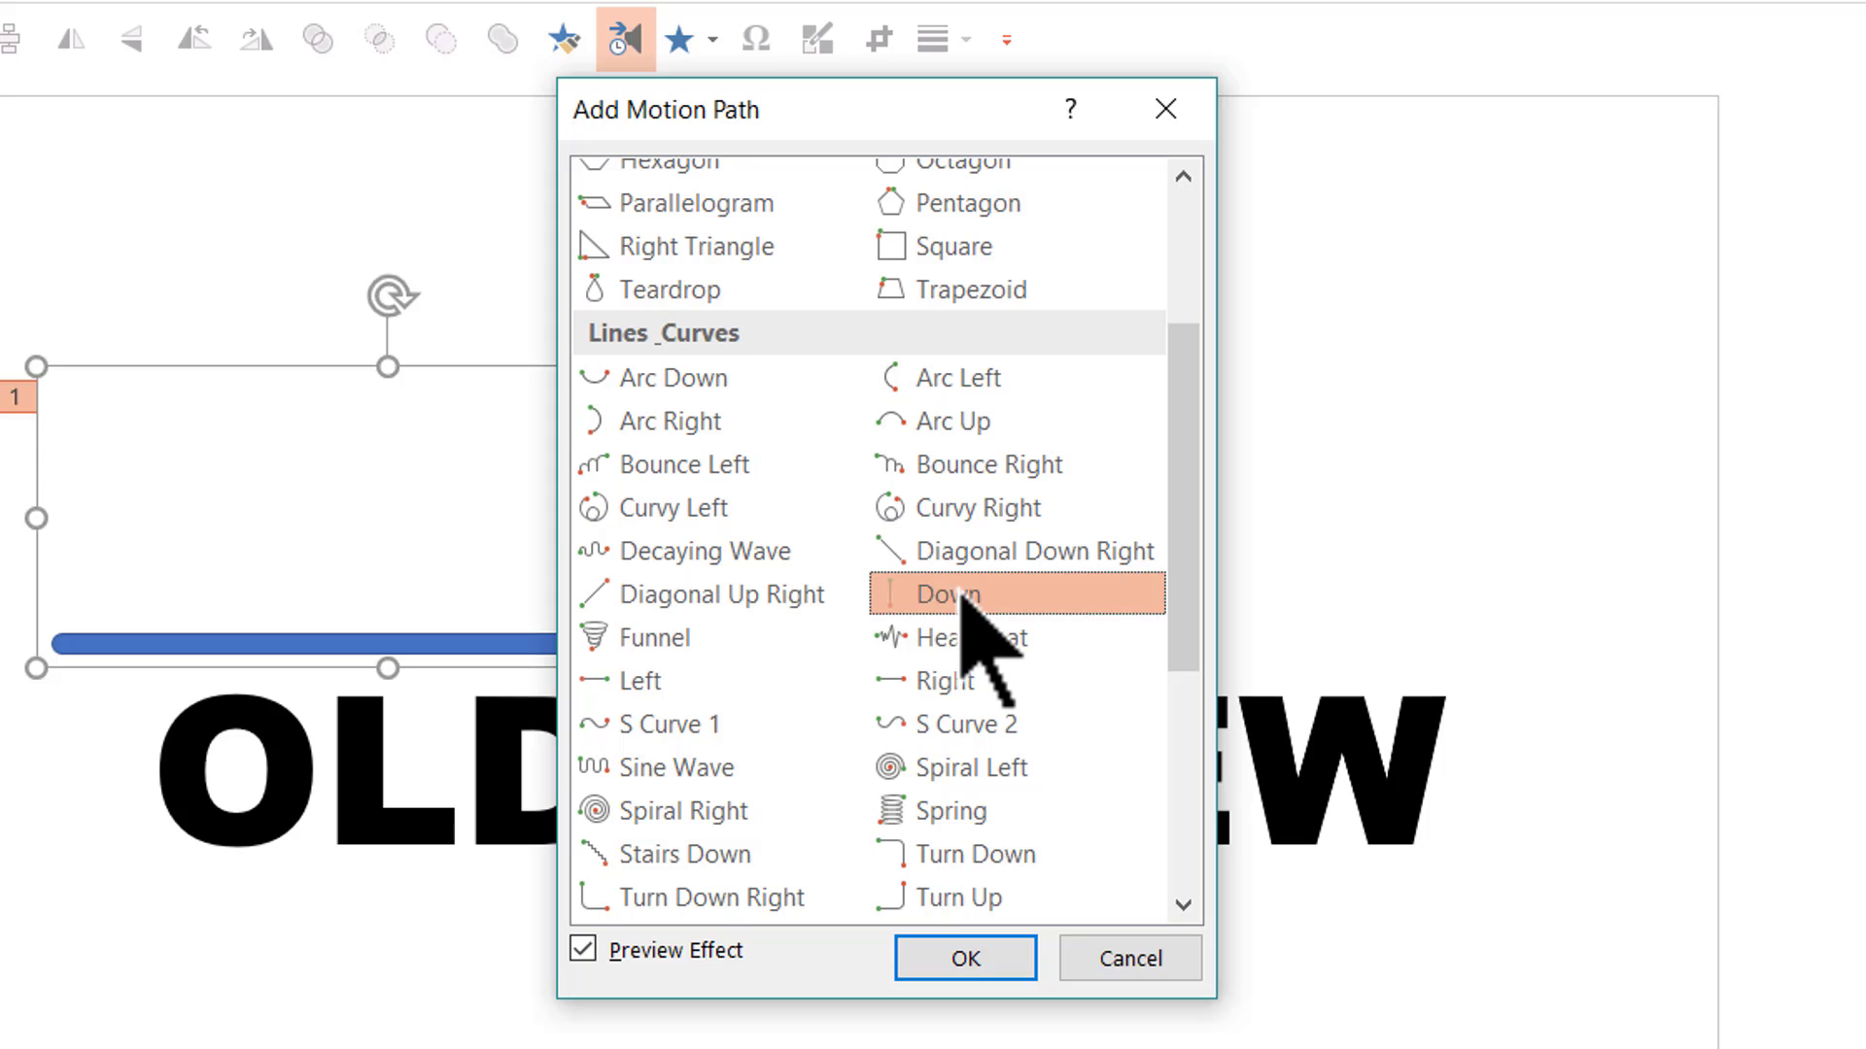
left_click(966, 959)
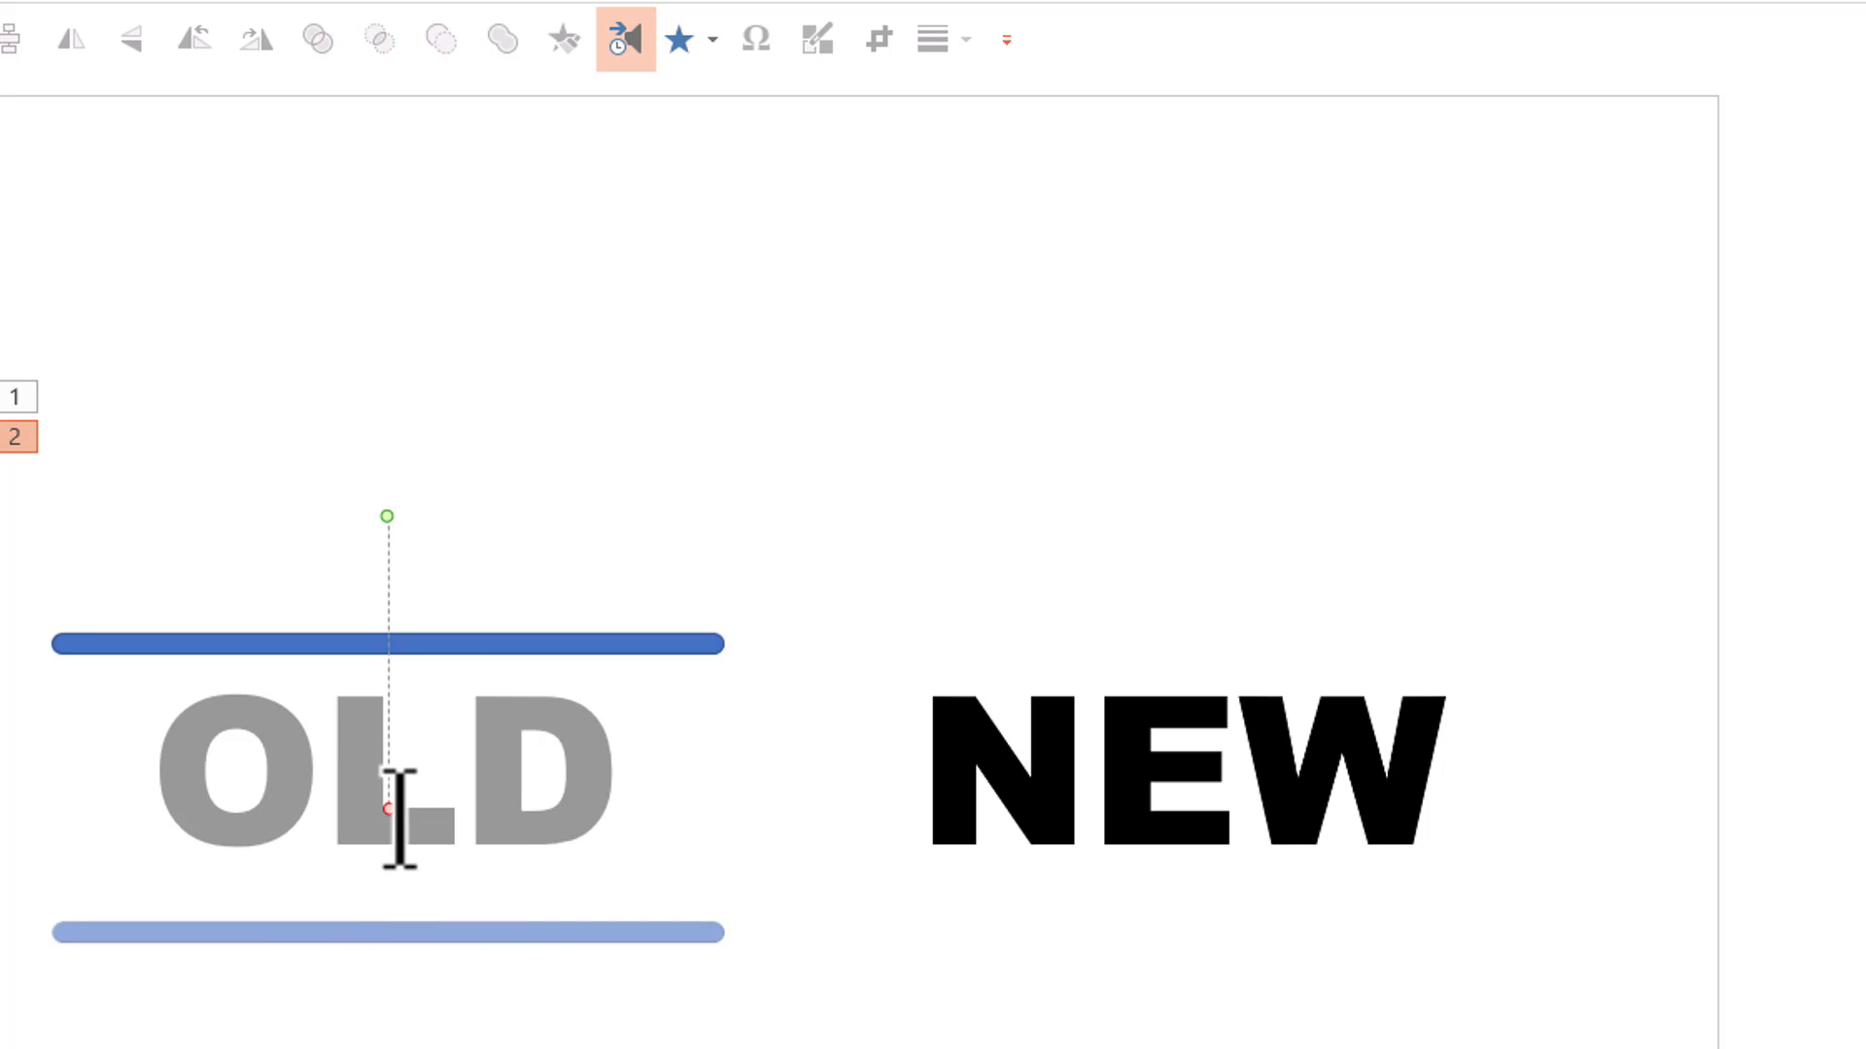
left_click_drag(388, 808, 388, 757)
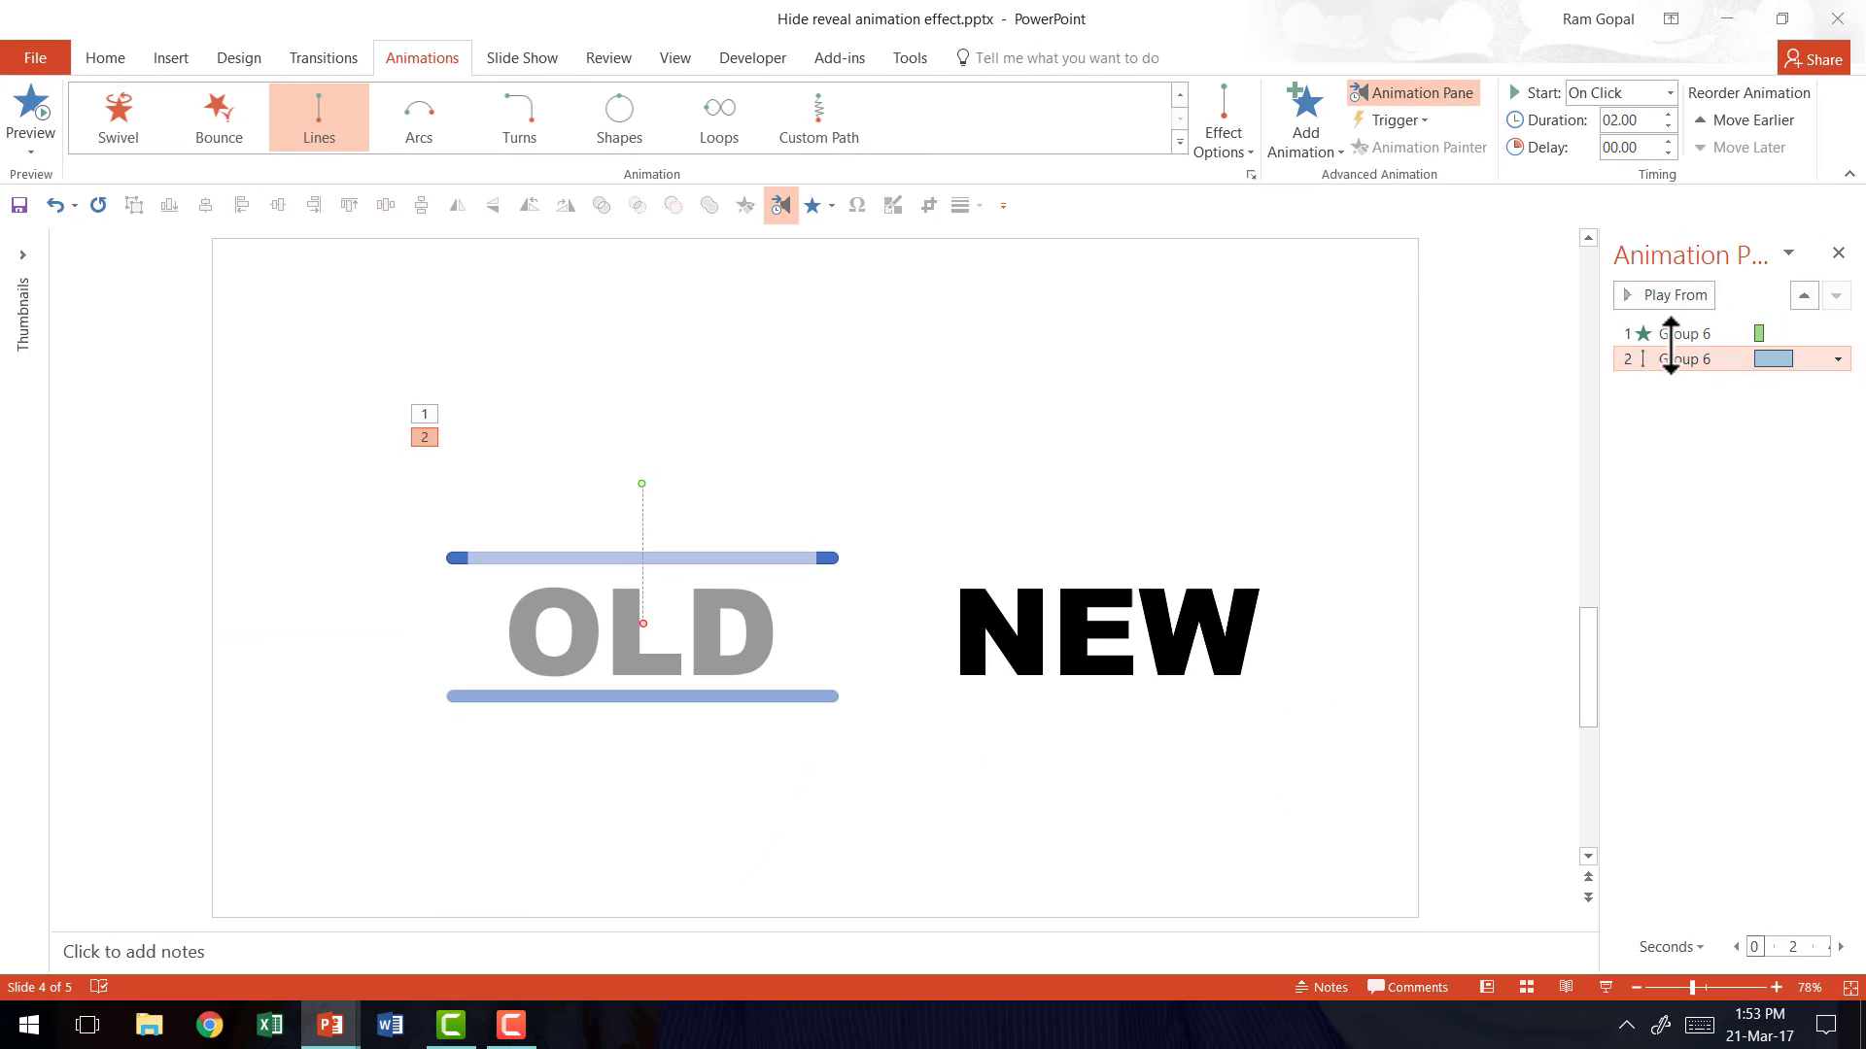
Set the wand's second Group 6 animation, the downward path, to start After Previous.
left_click(1670, 336)
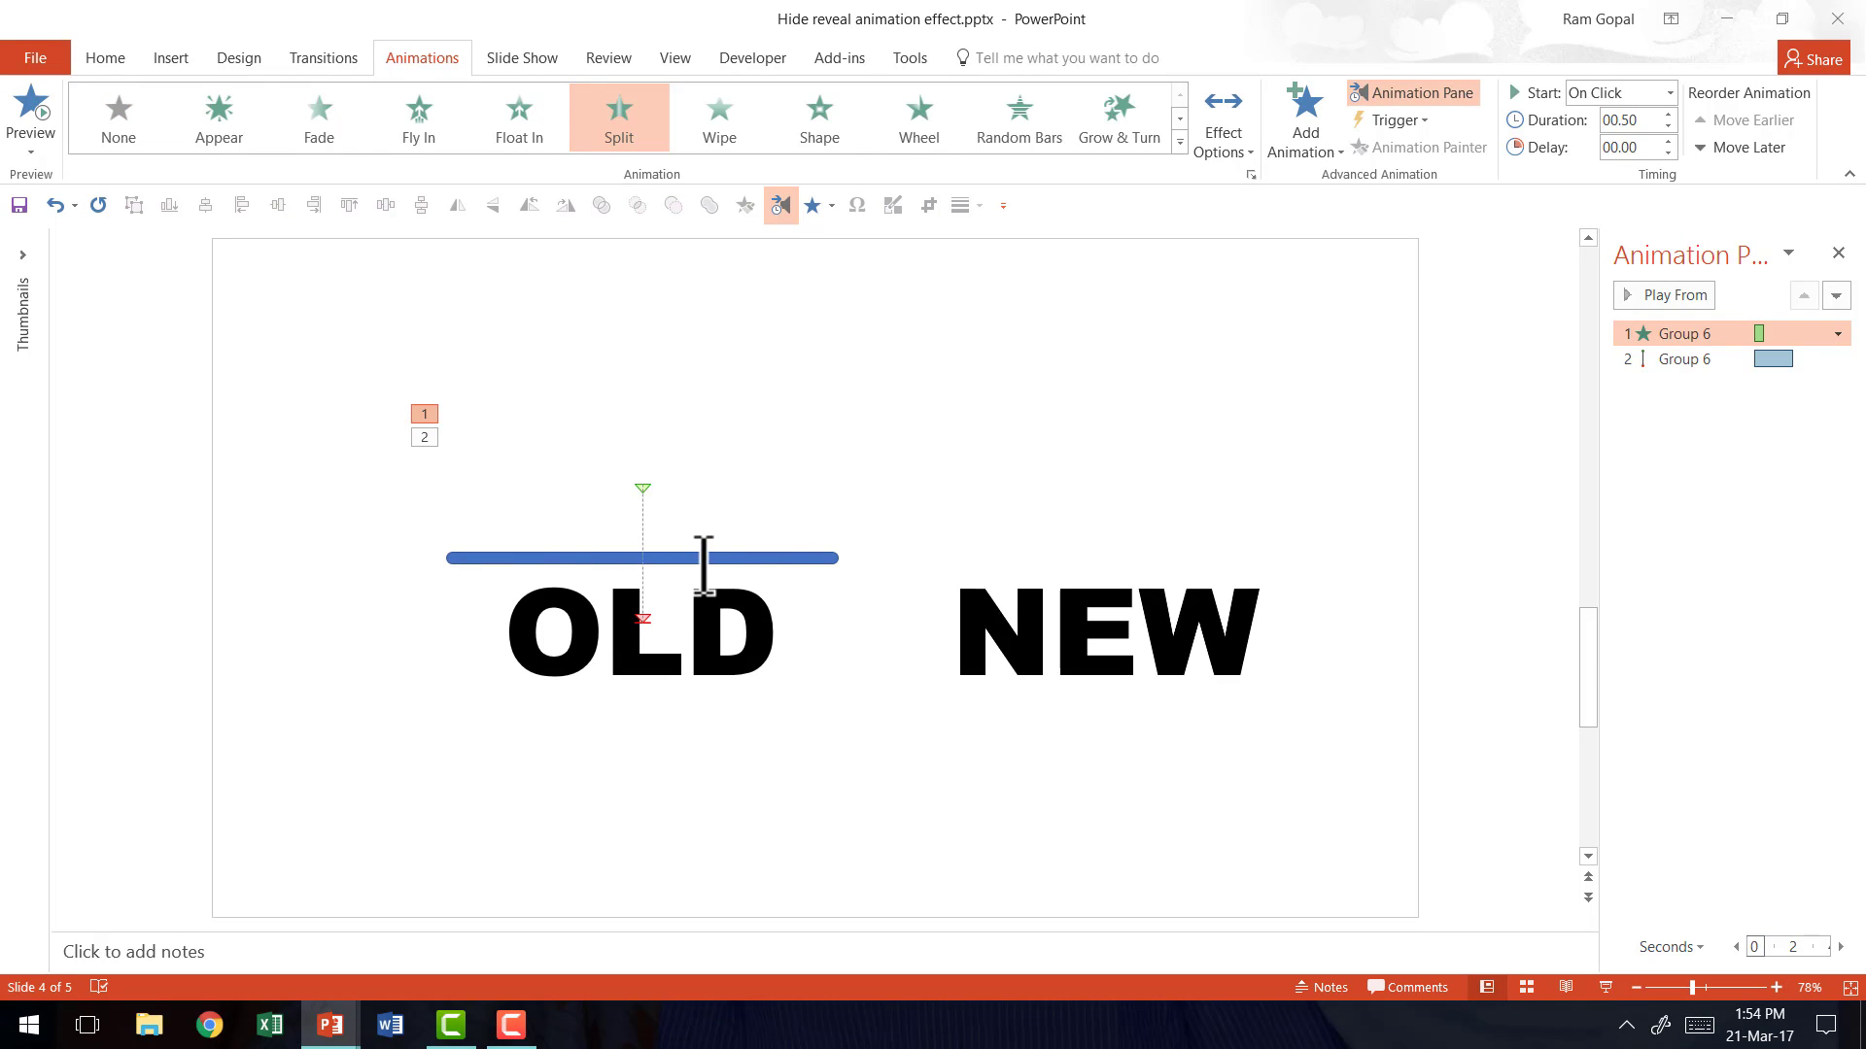
left_click(1678, 361)
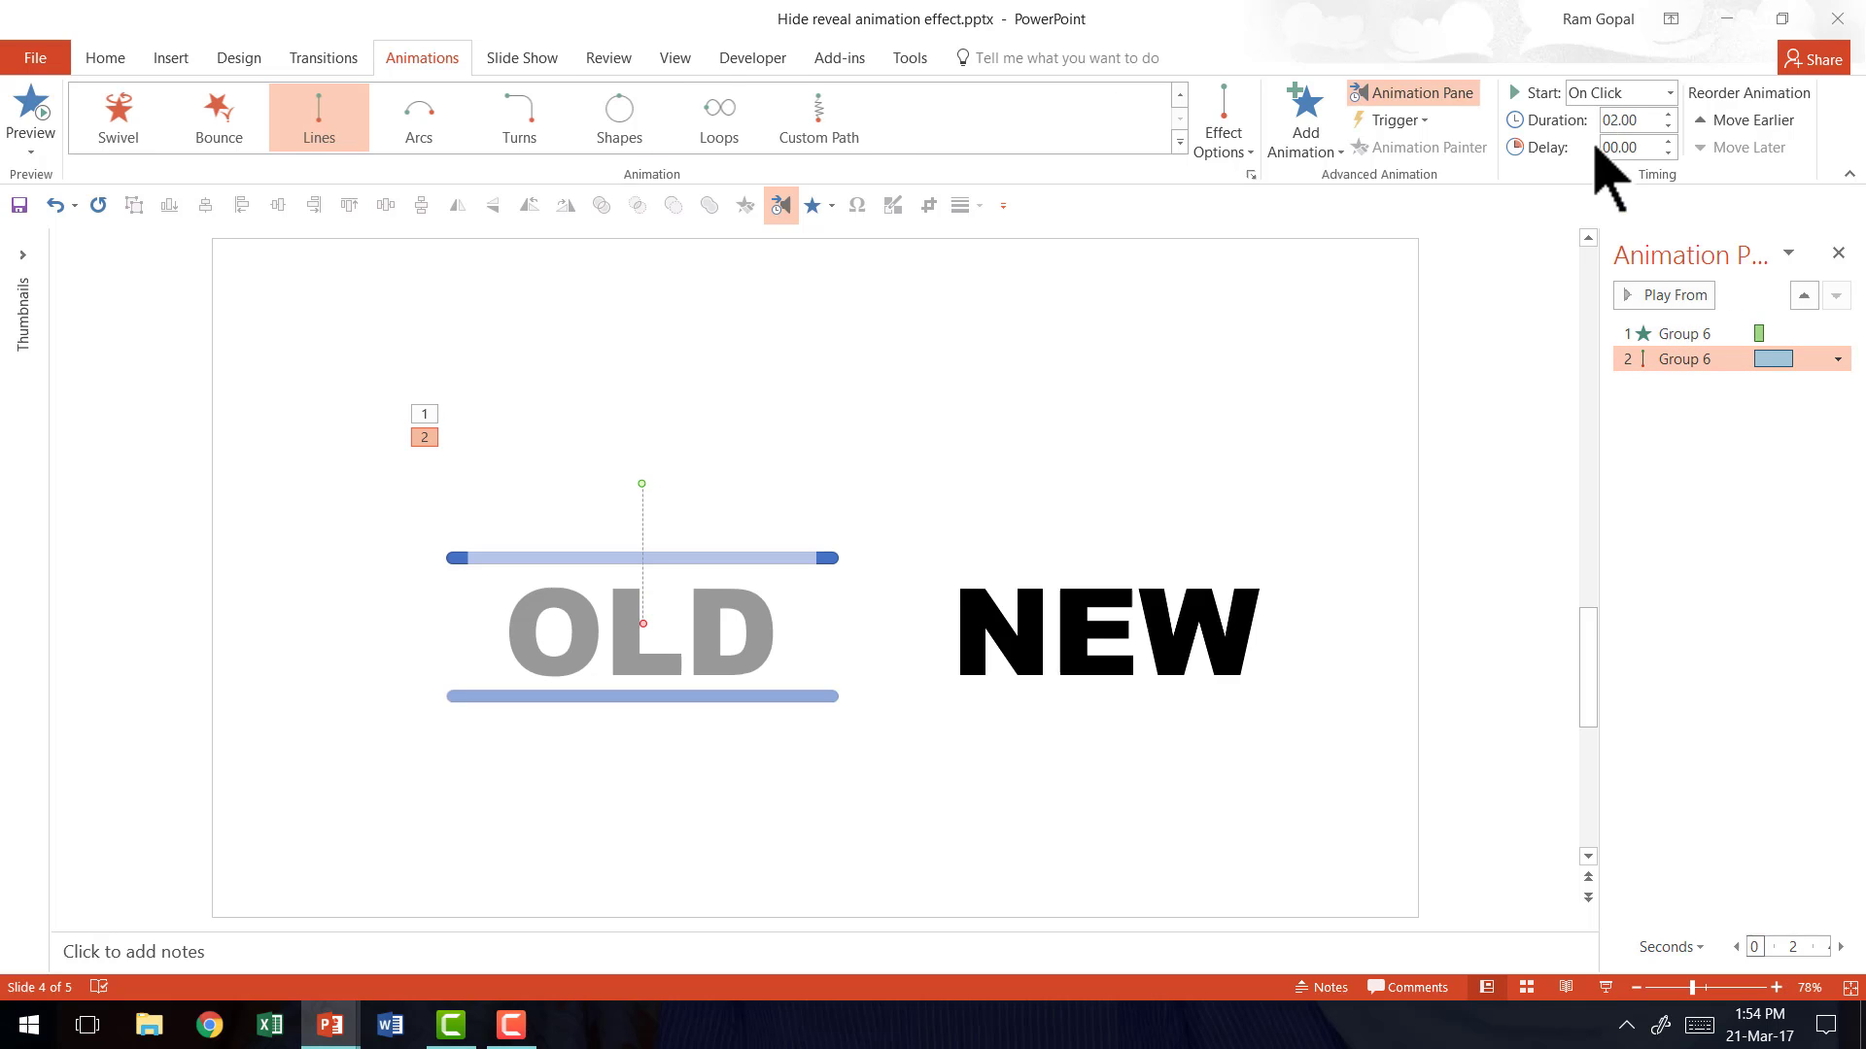
left_click(1625, 92)
left_click(1613, 173)
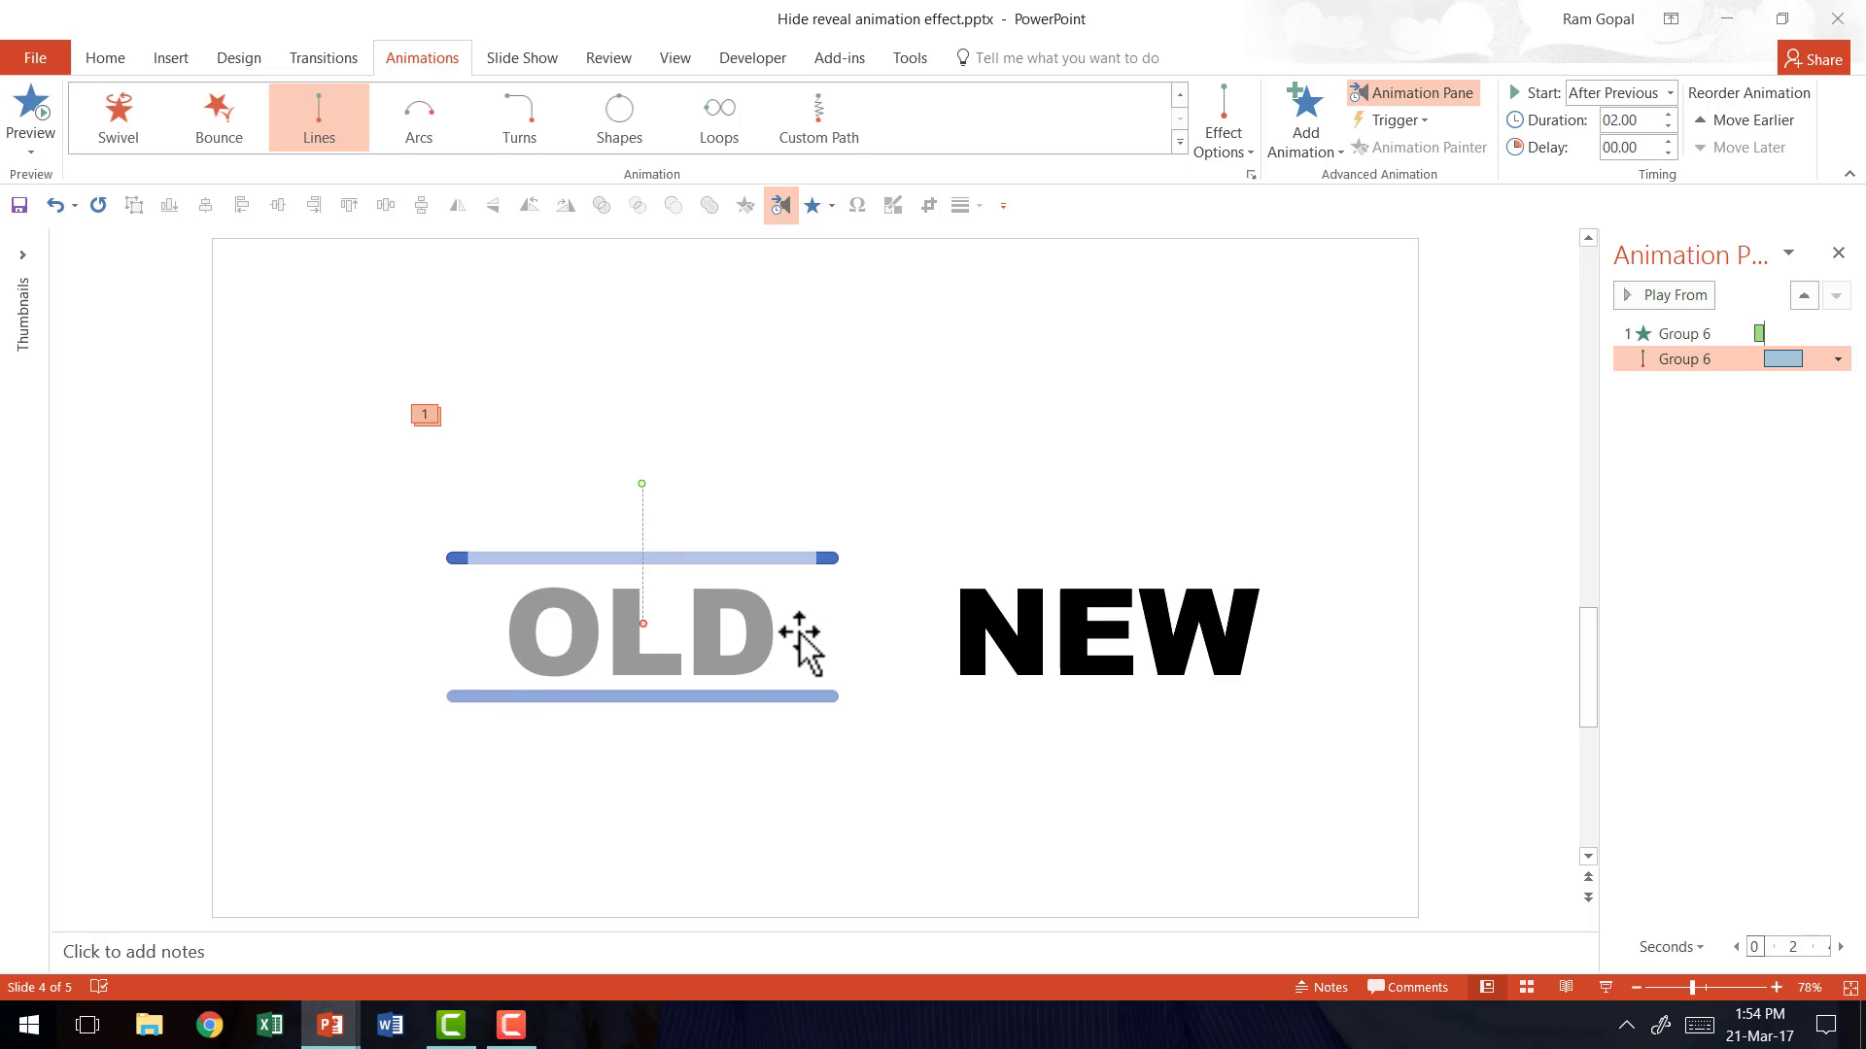
left_click(935, 792)
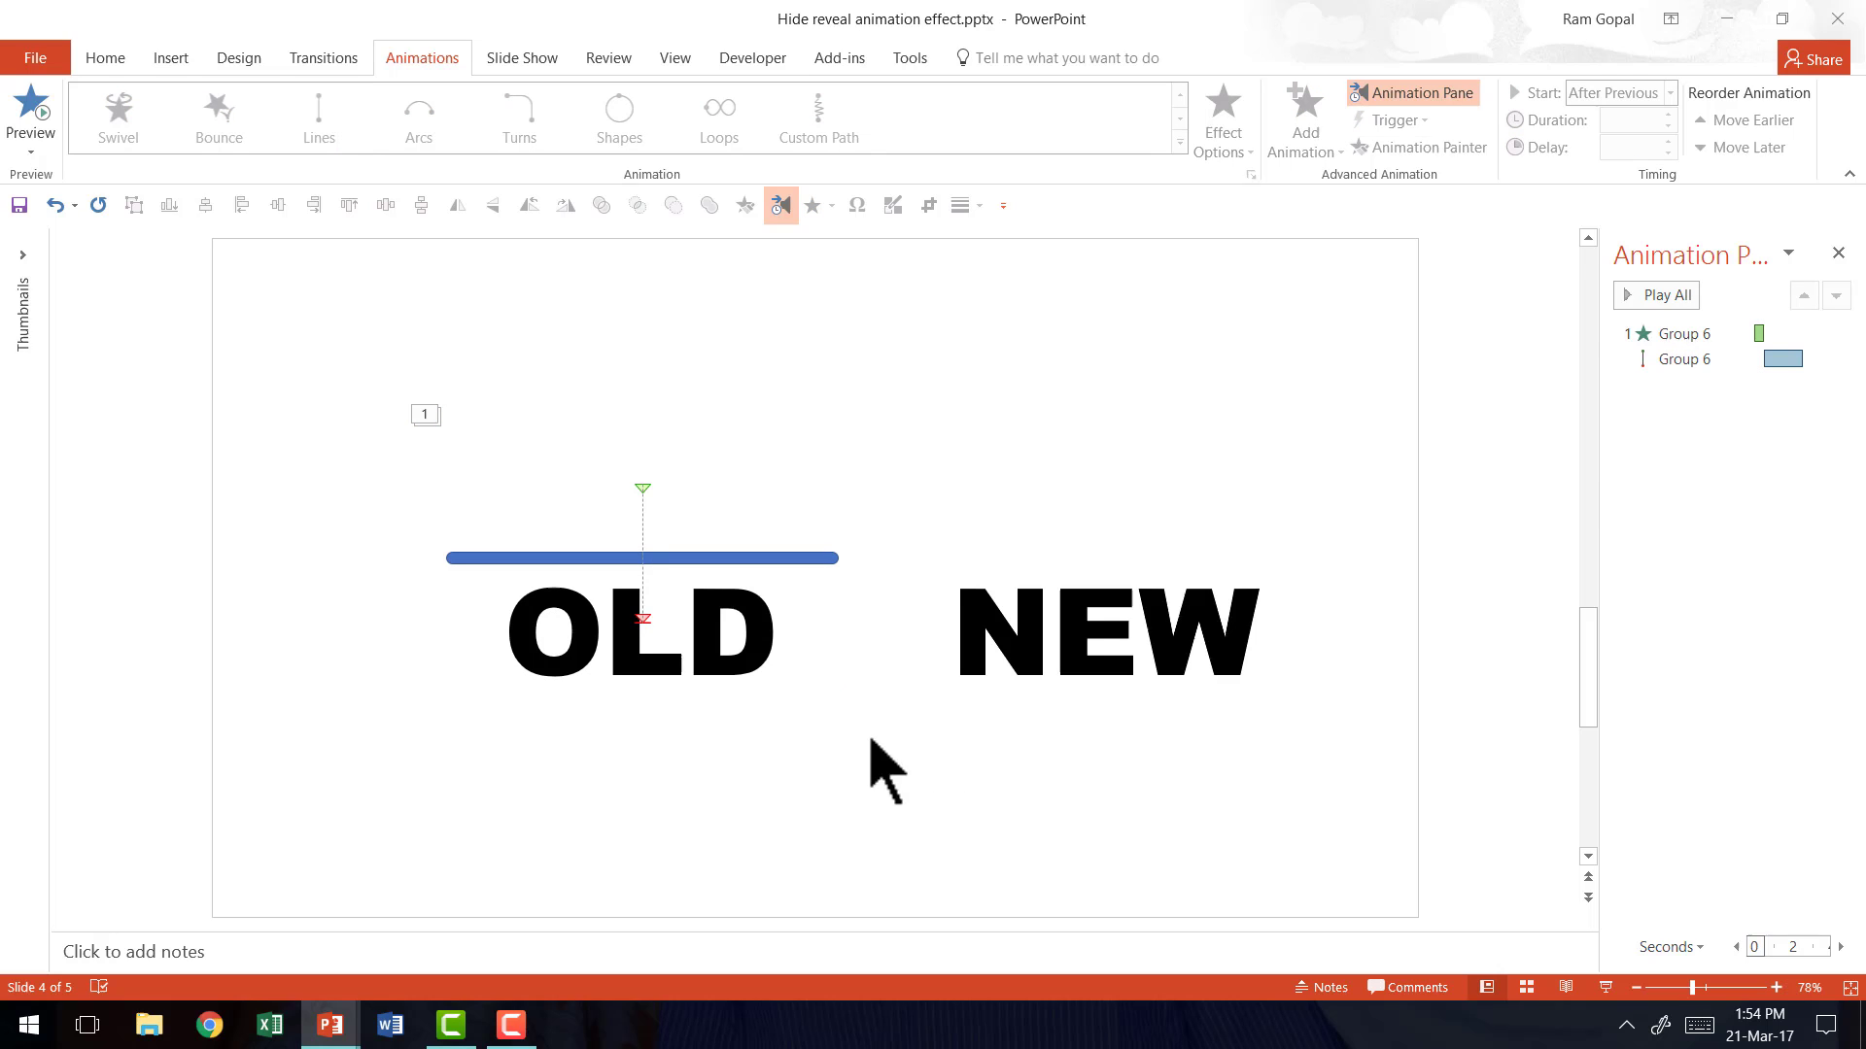
Give OLD a Disappear exit effect starting After Previous.
left_click(772, 634)
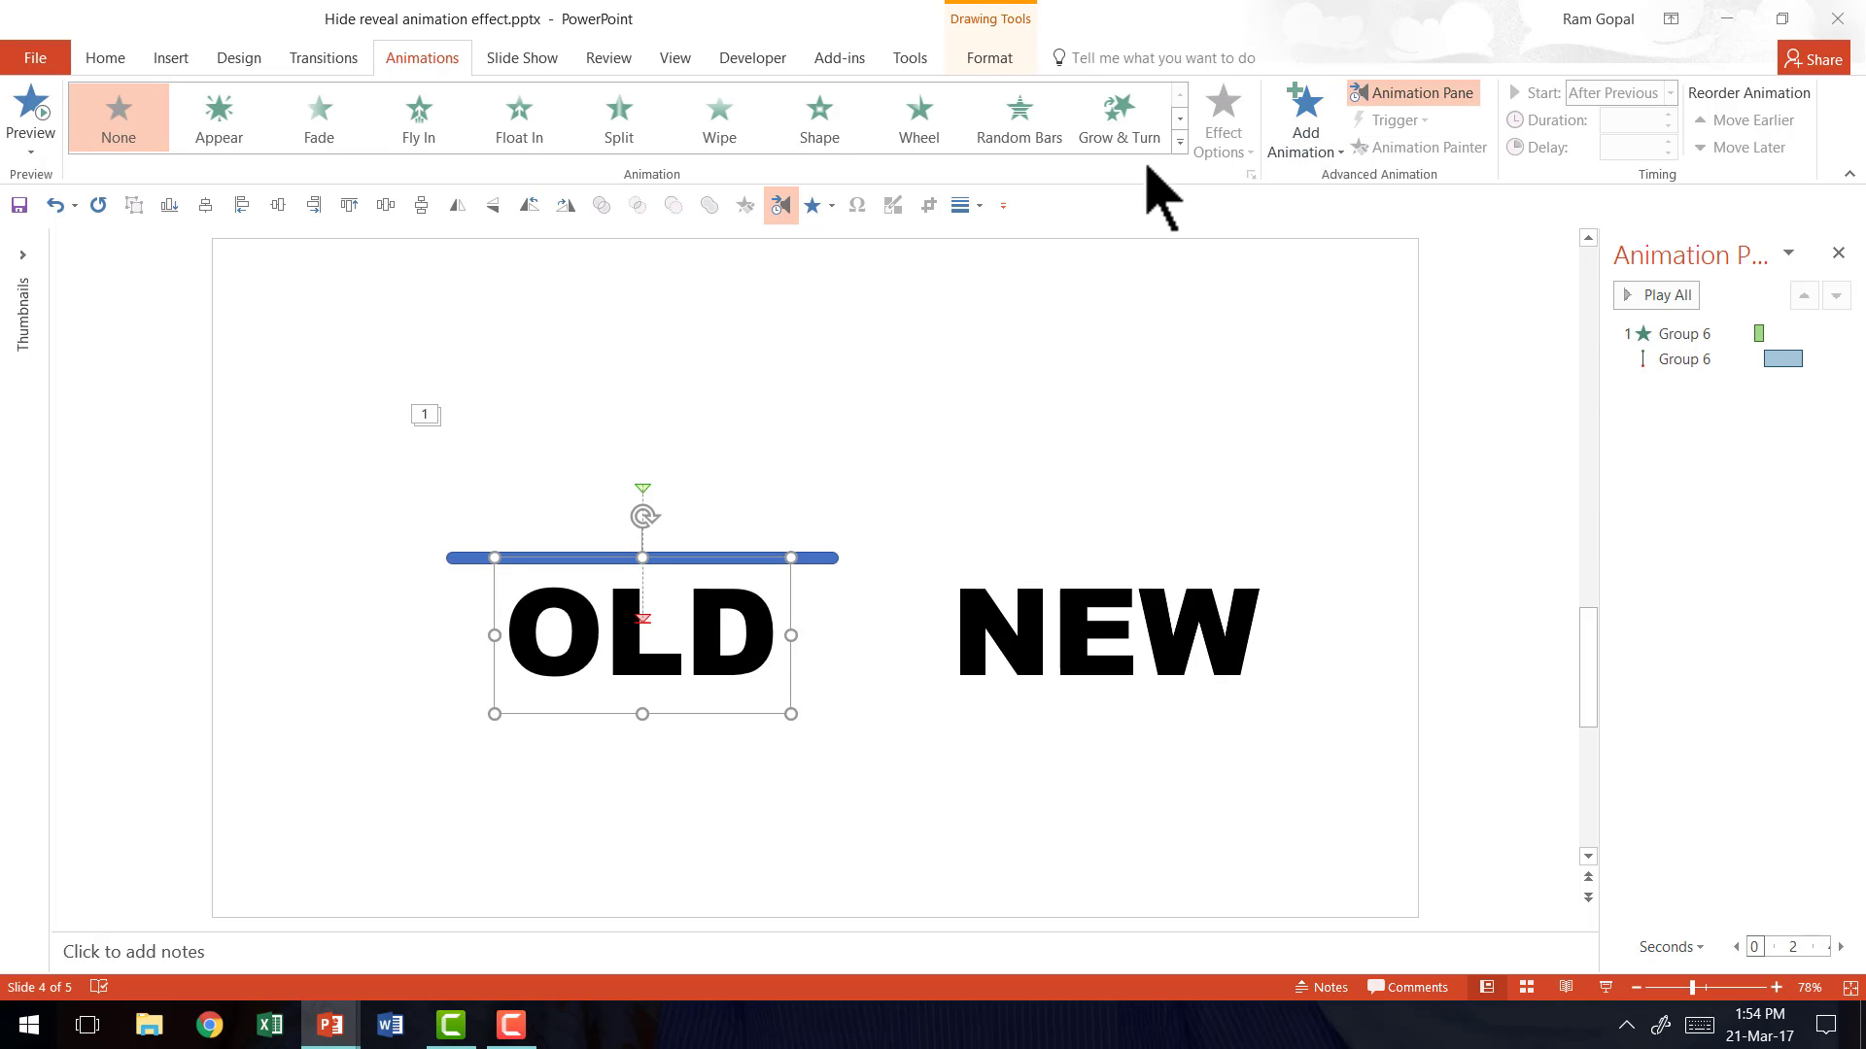
left_click(1179, 144)
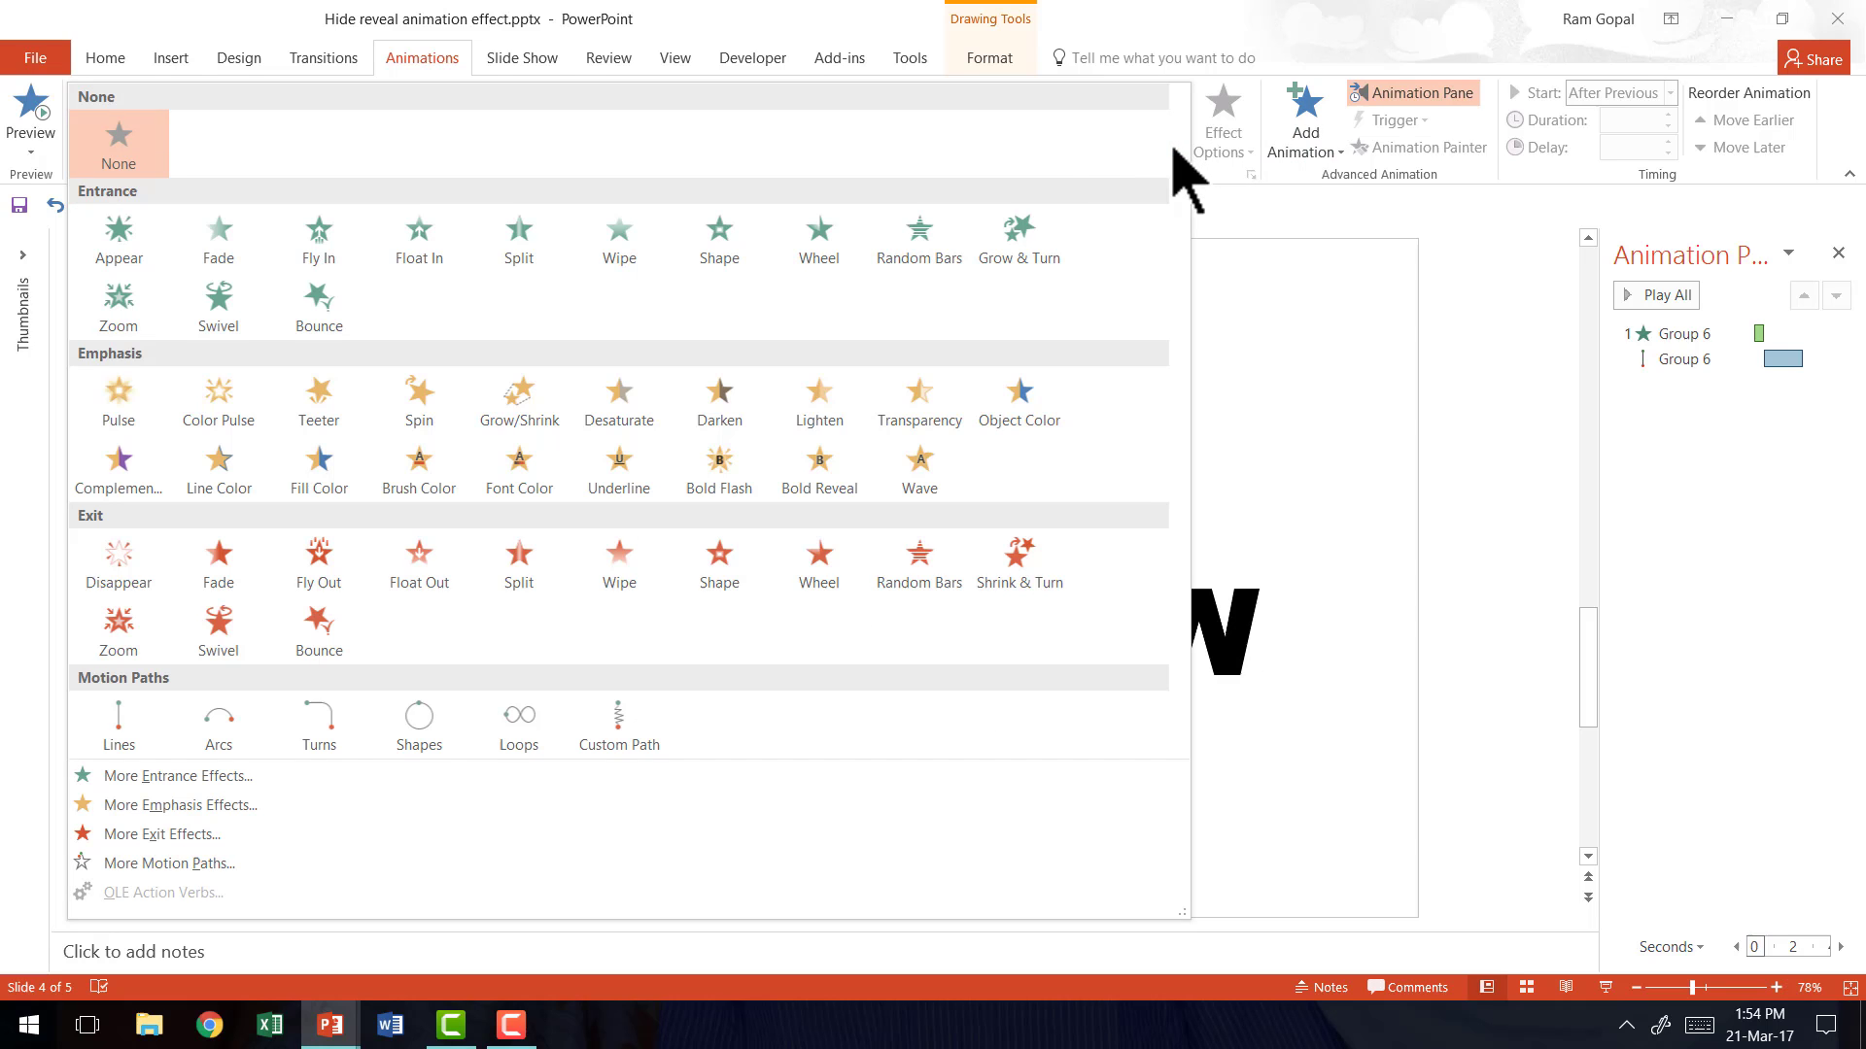
left_click(116, 568)
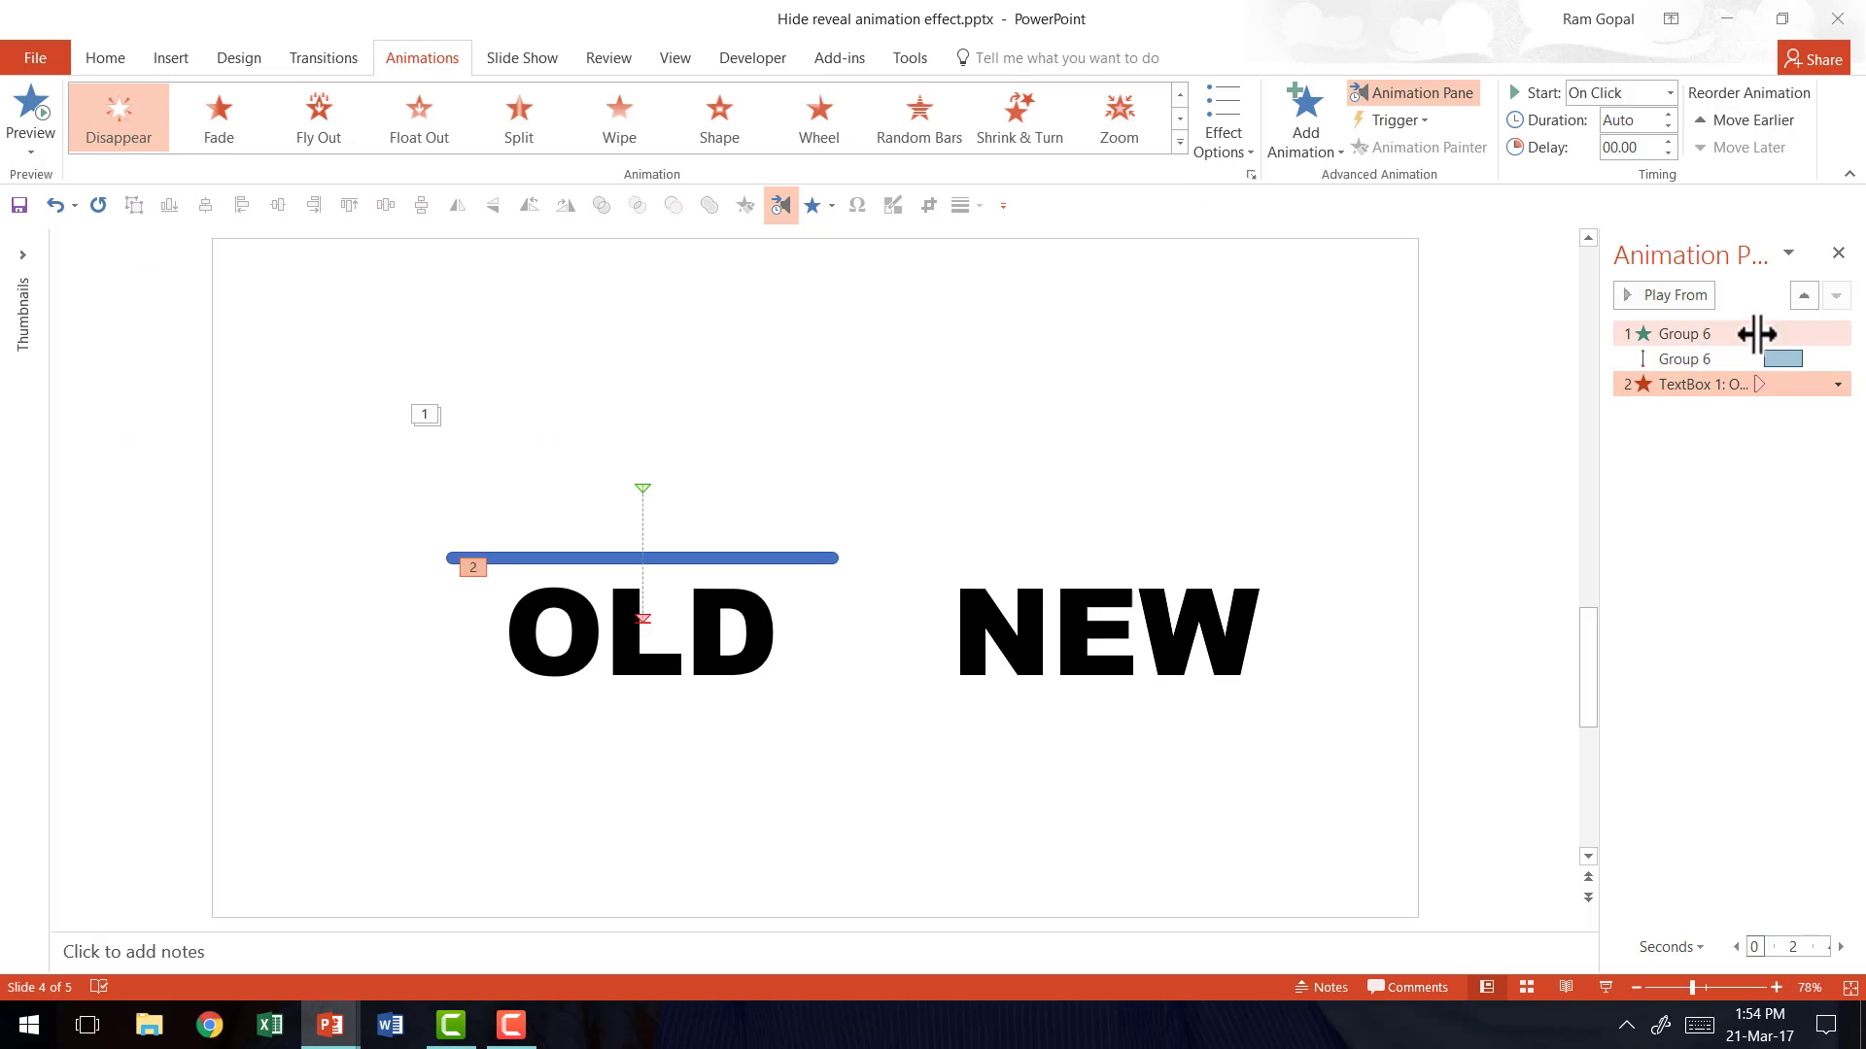
left_click(1642, 97)
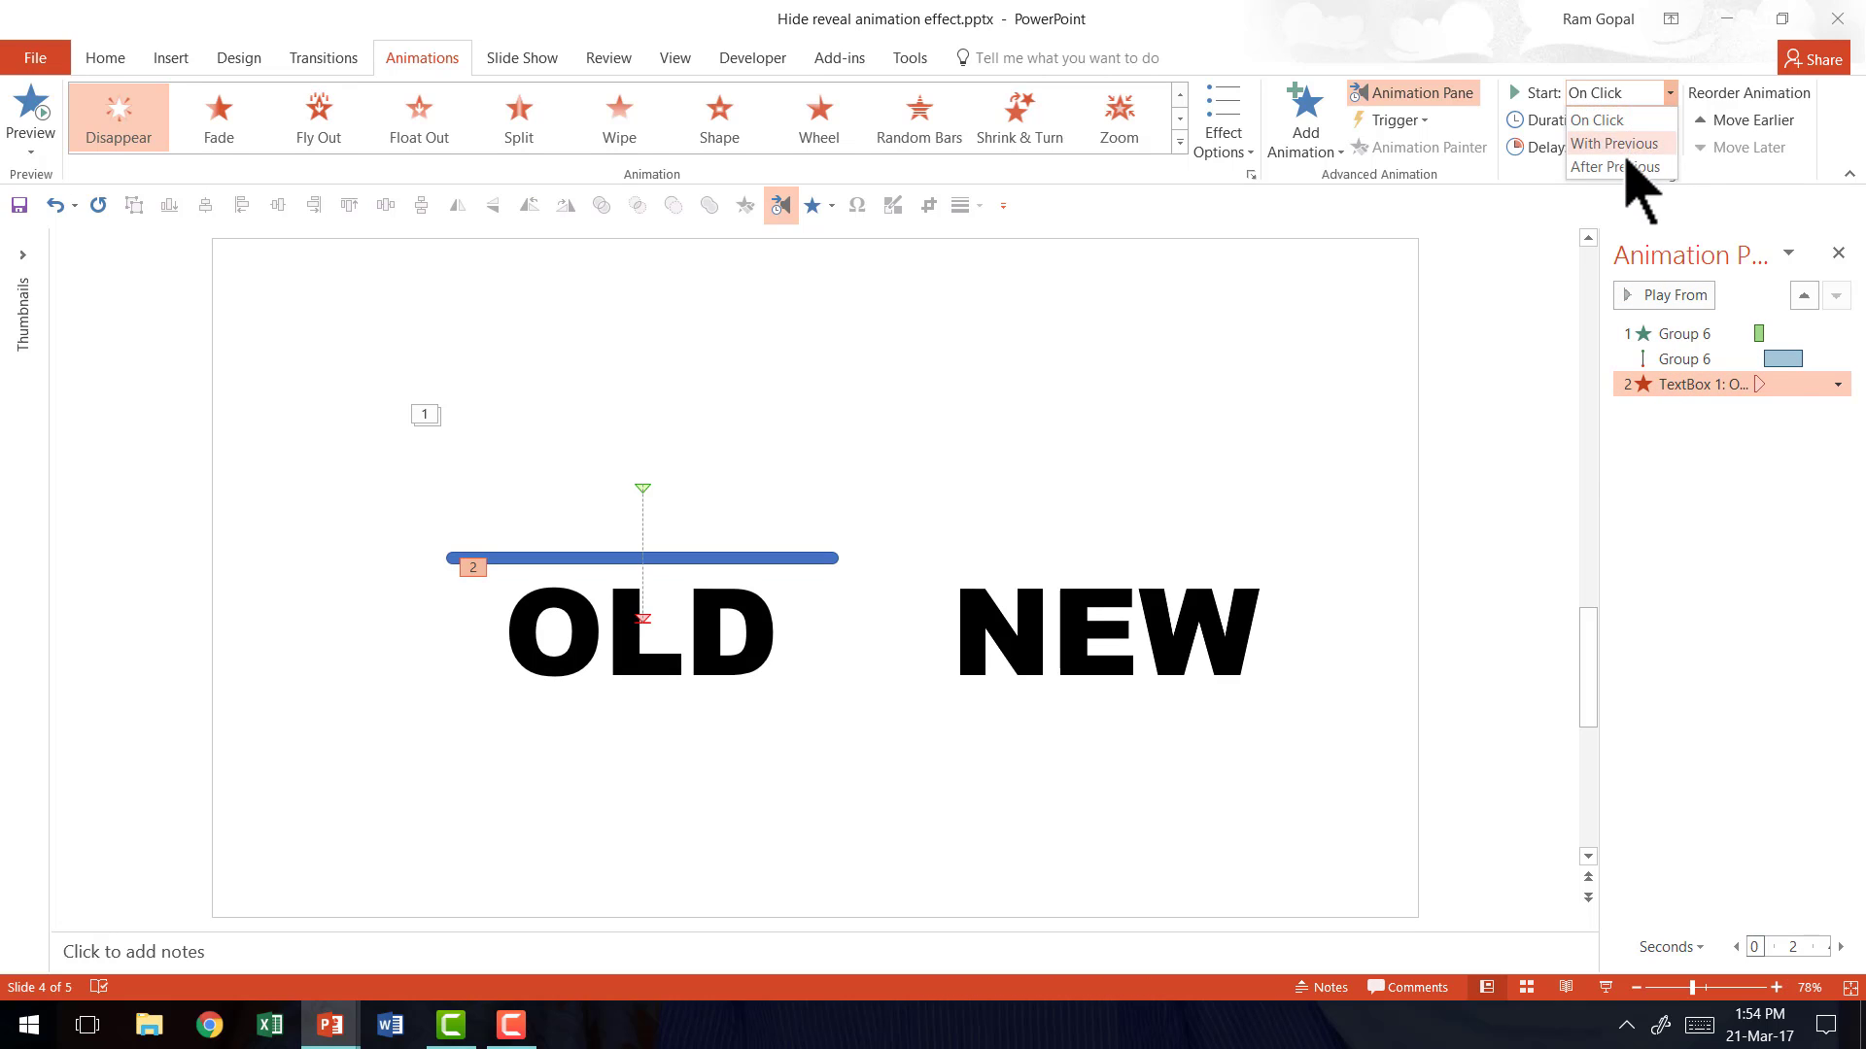
left_click(1618, 159)
left_click(1521, 368)
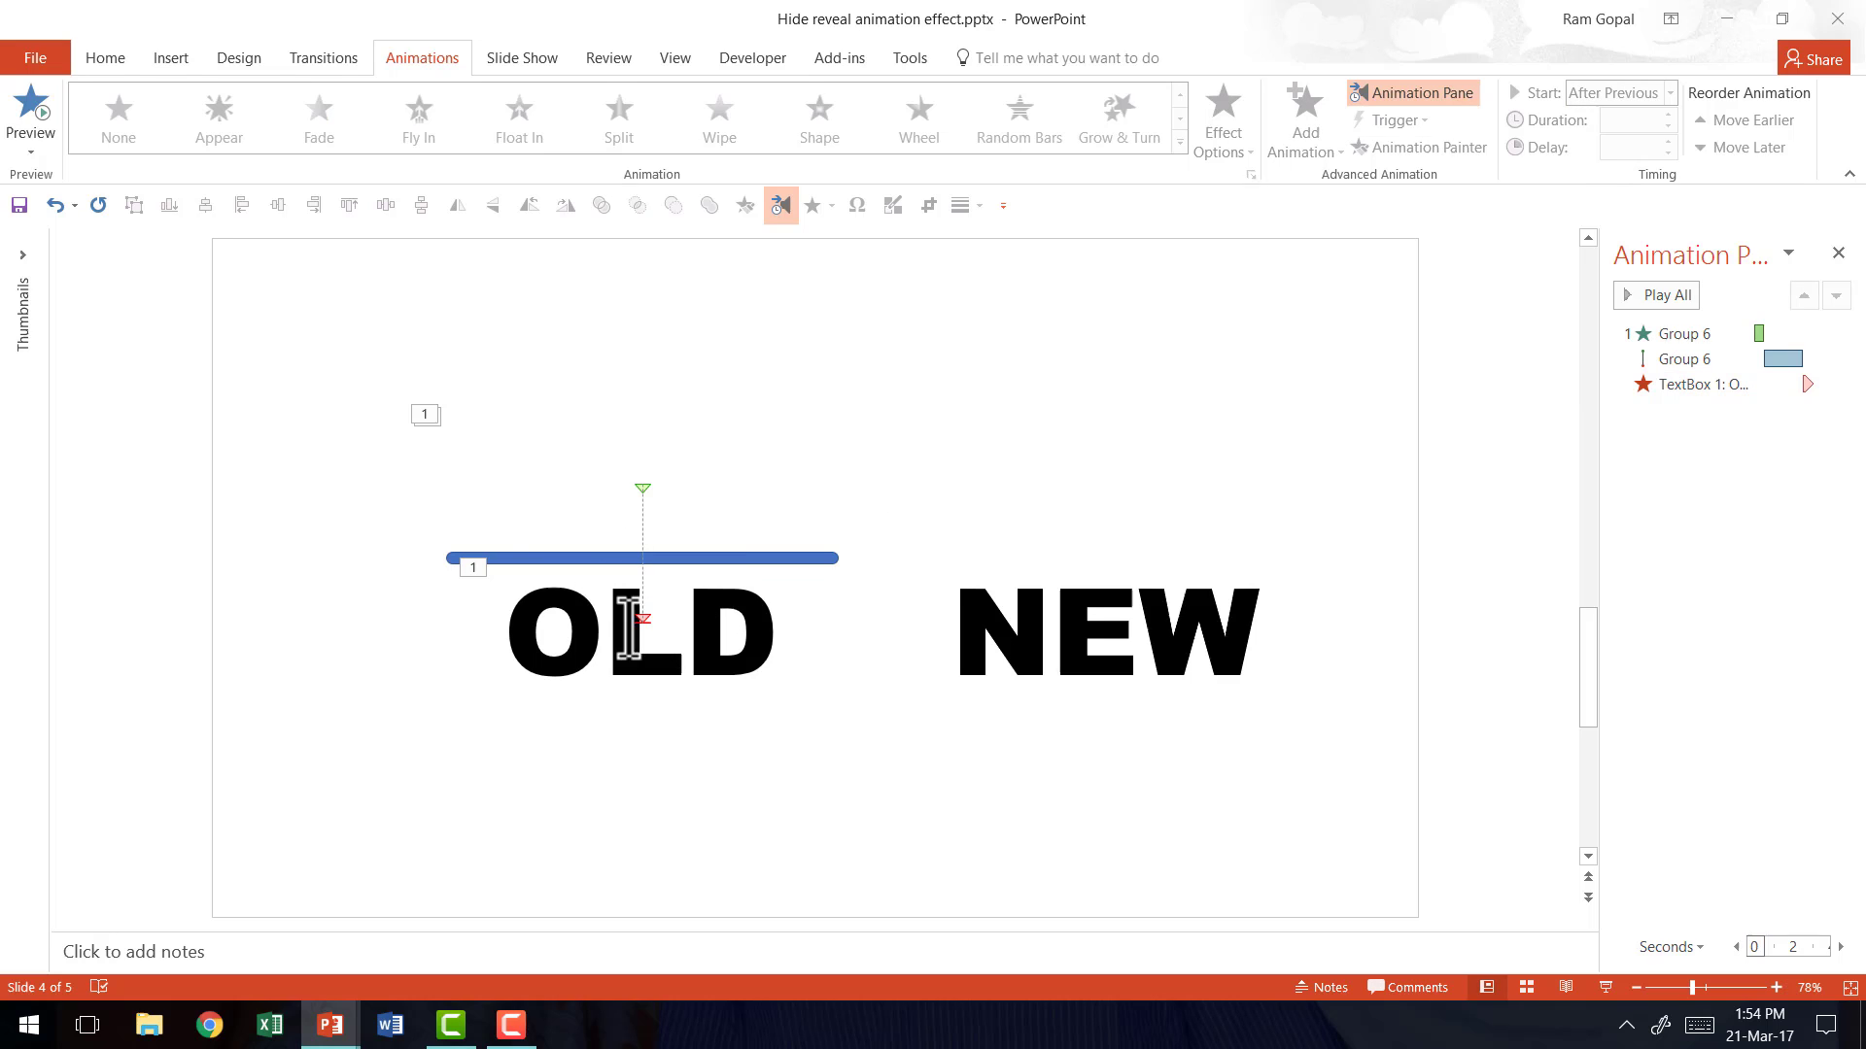
Give NEW an Appear entrance effect starting With Previous.
left_click(1266, 600)
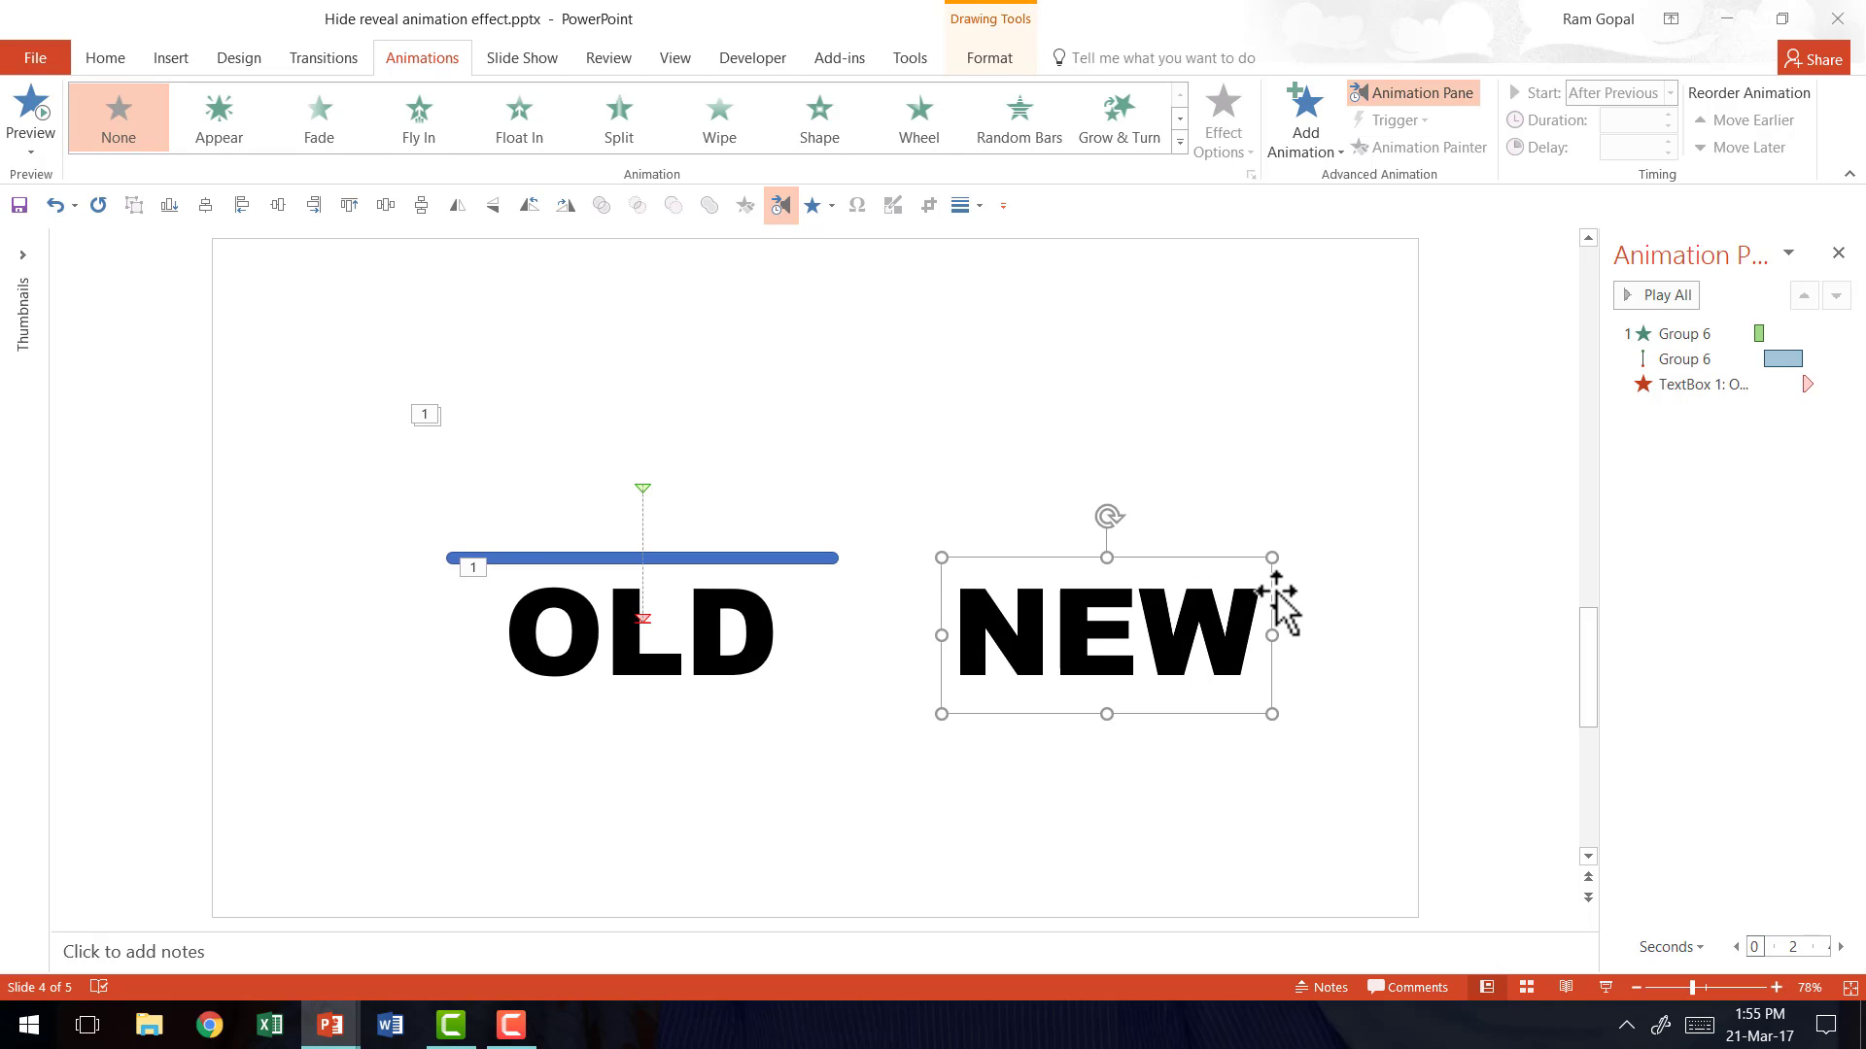
left_click(231, 141)
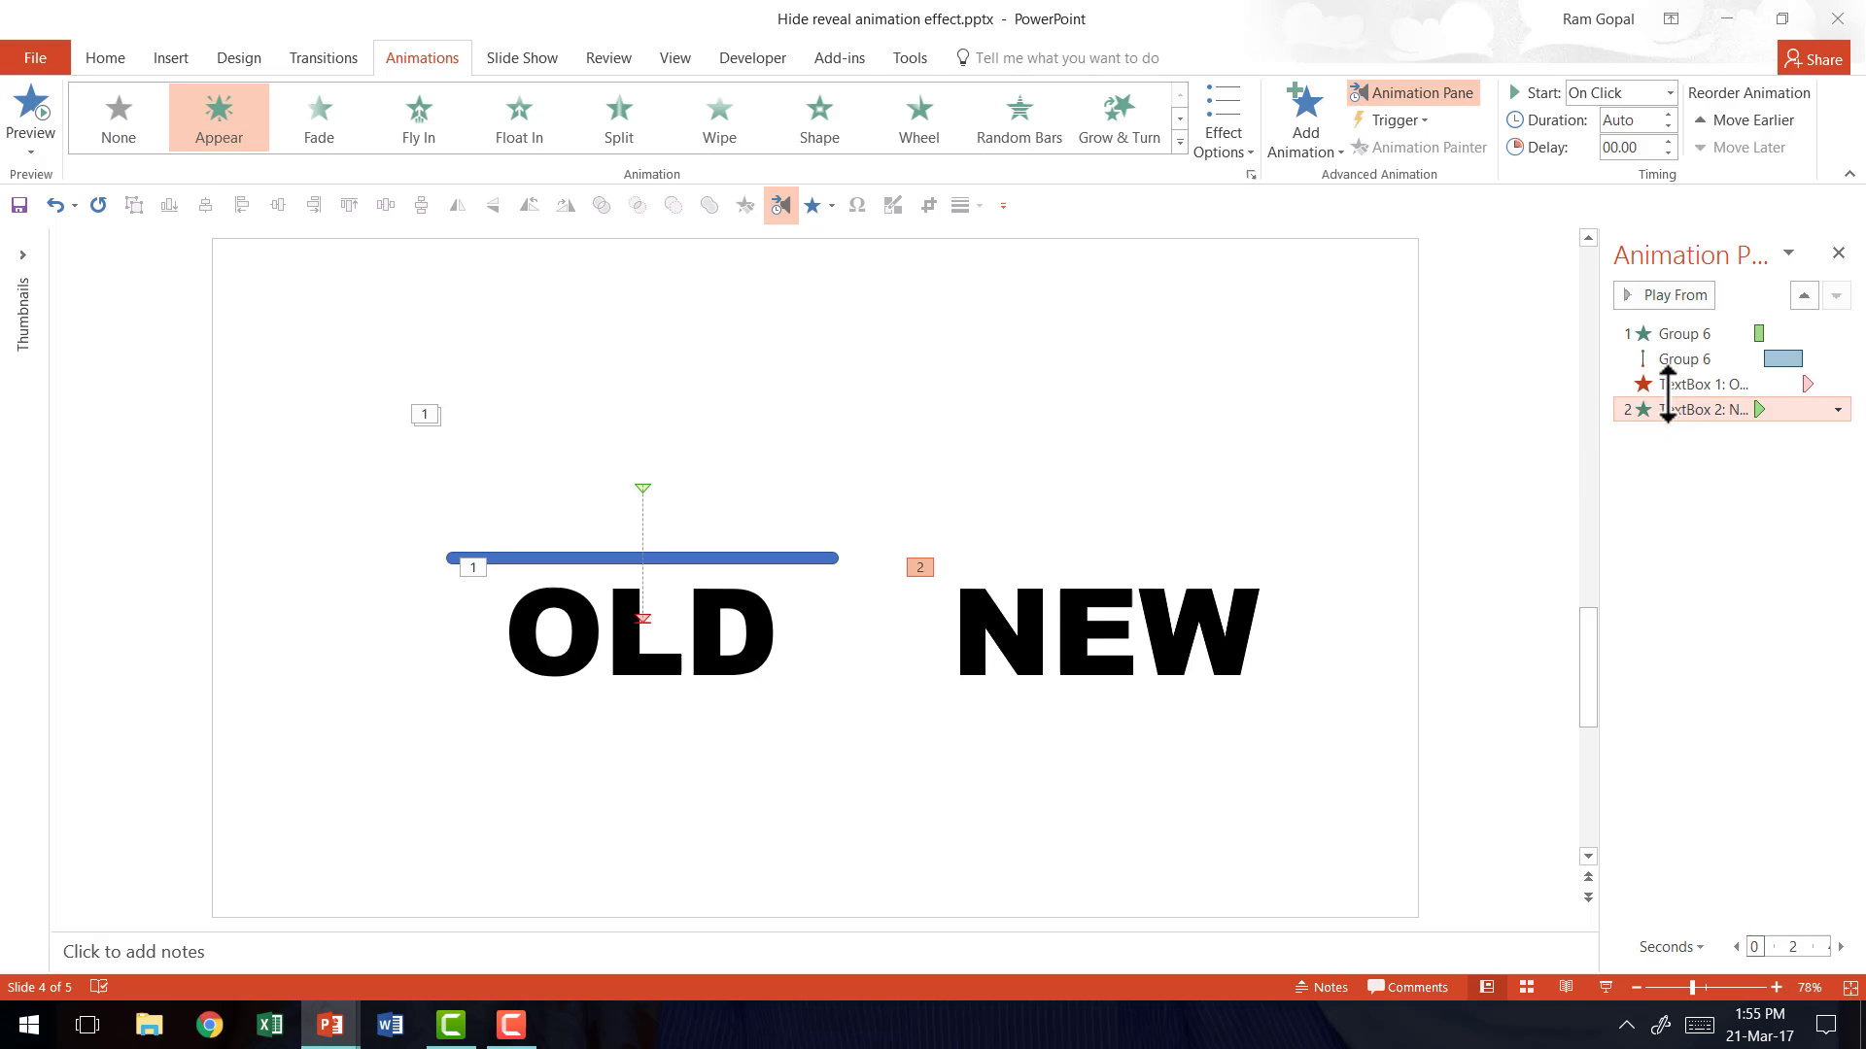
left_click(1669, 92)
left_click(1613, 134)
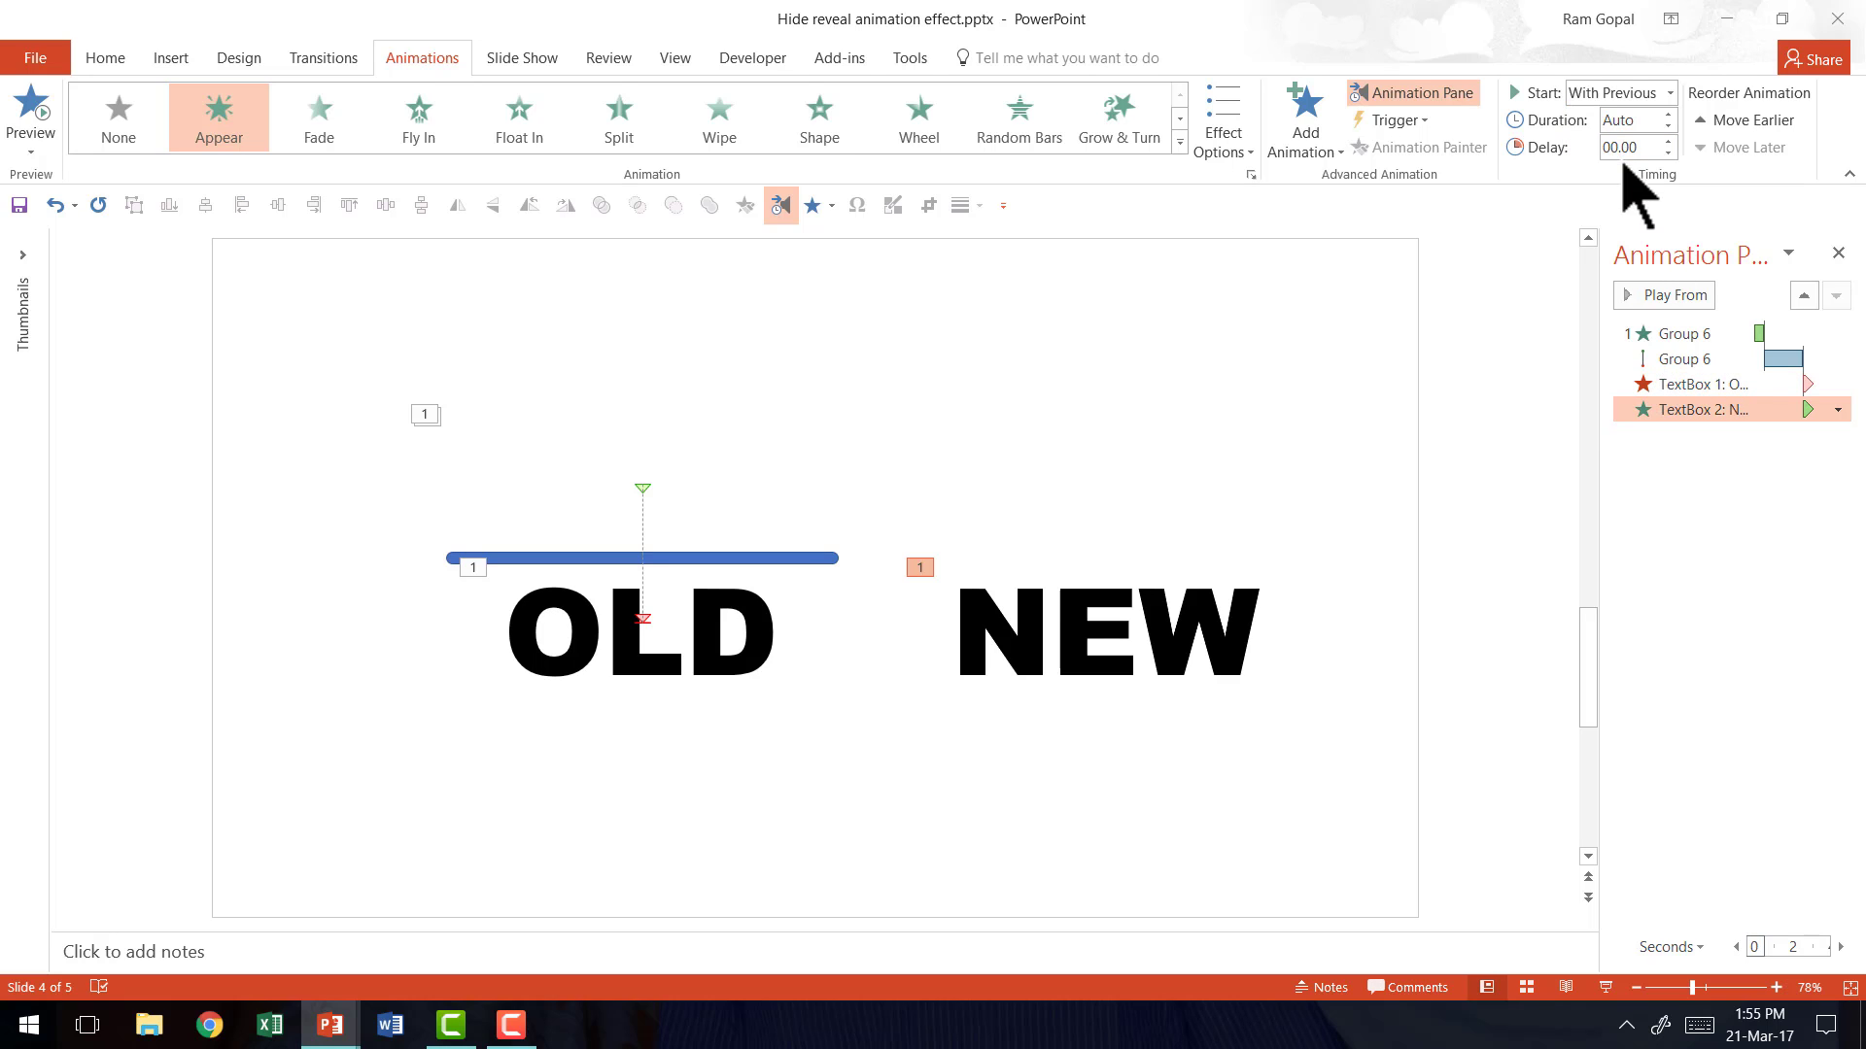
left_click(796, 558)
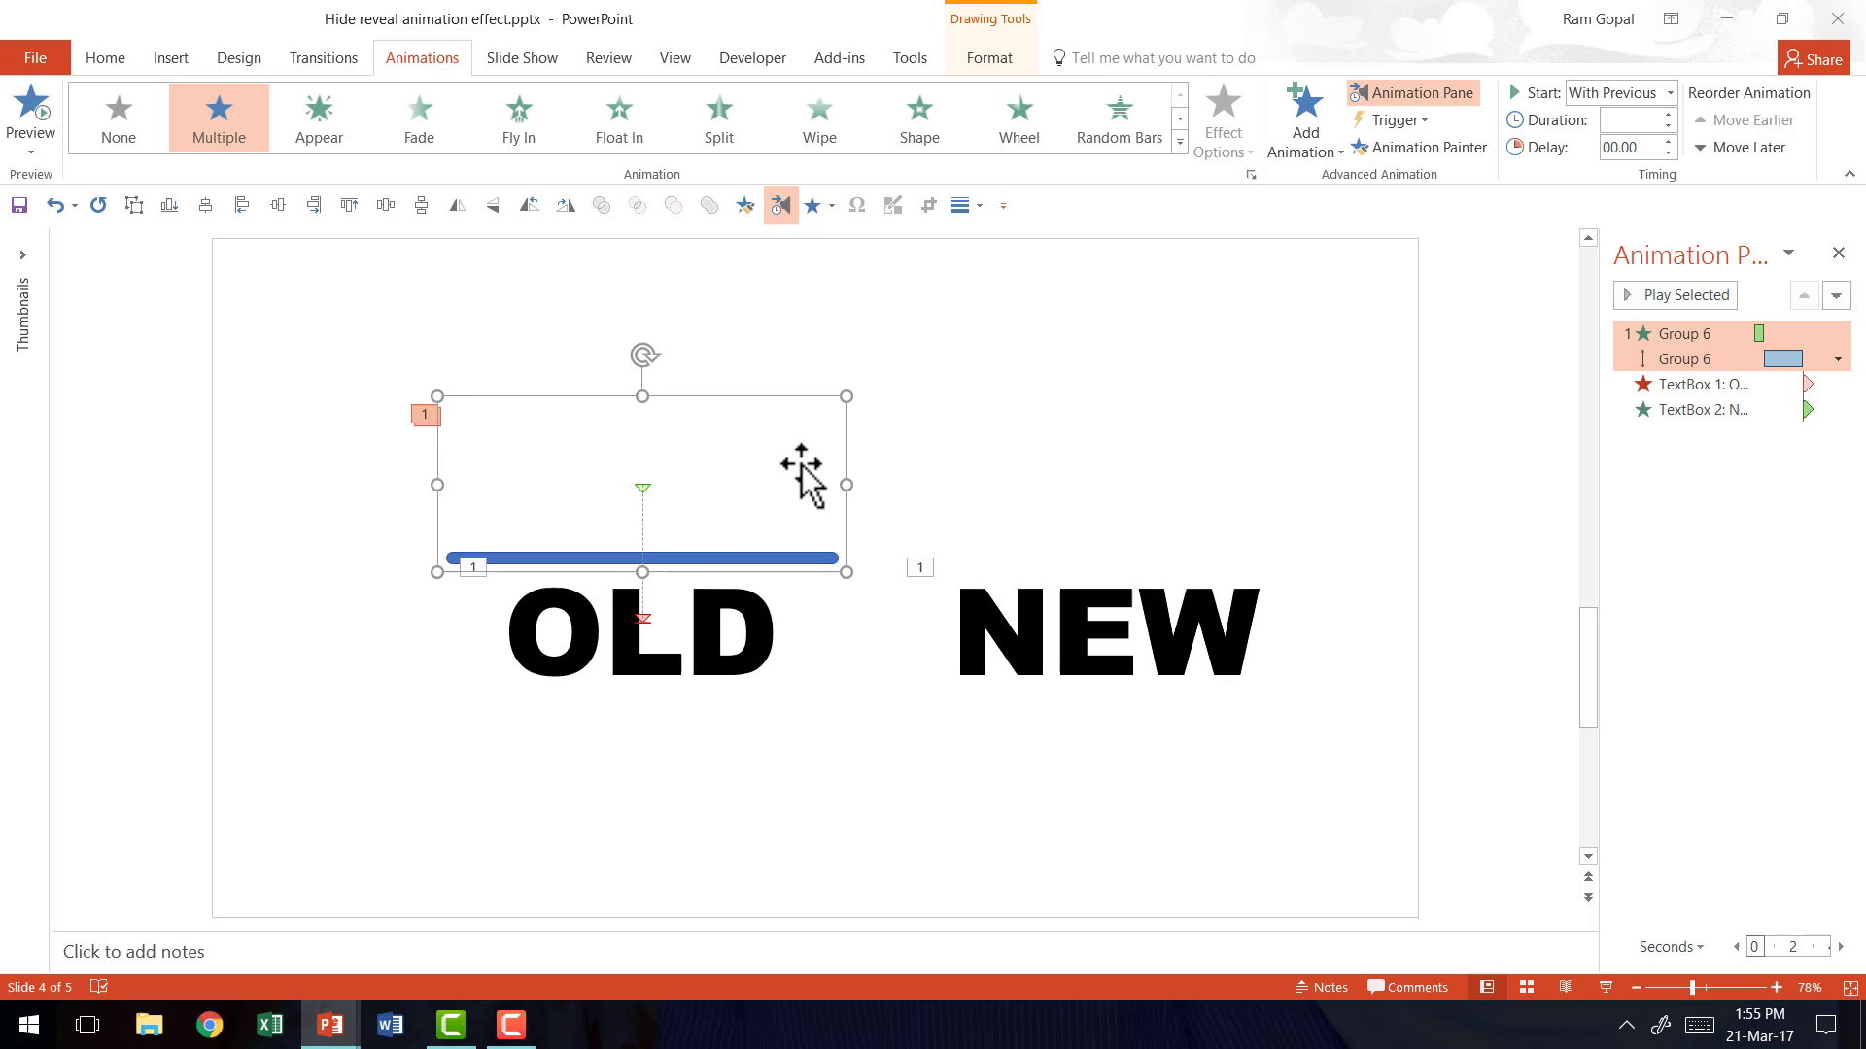
Add an Up motion path to the wand group, starting After Previous.
left_click(1305, 136)
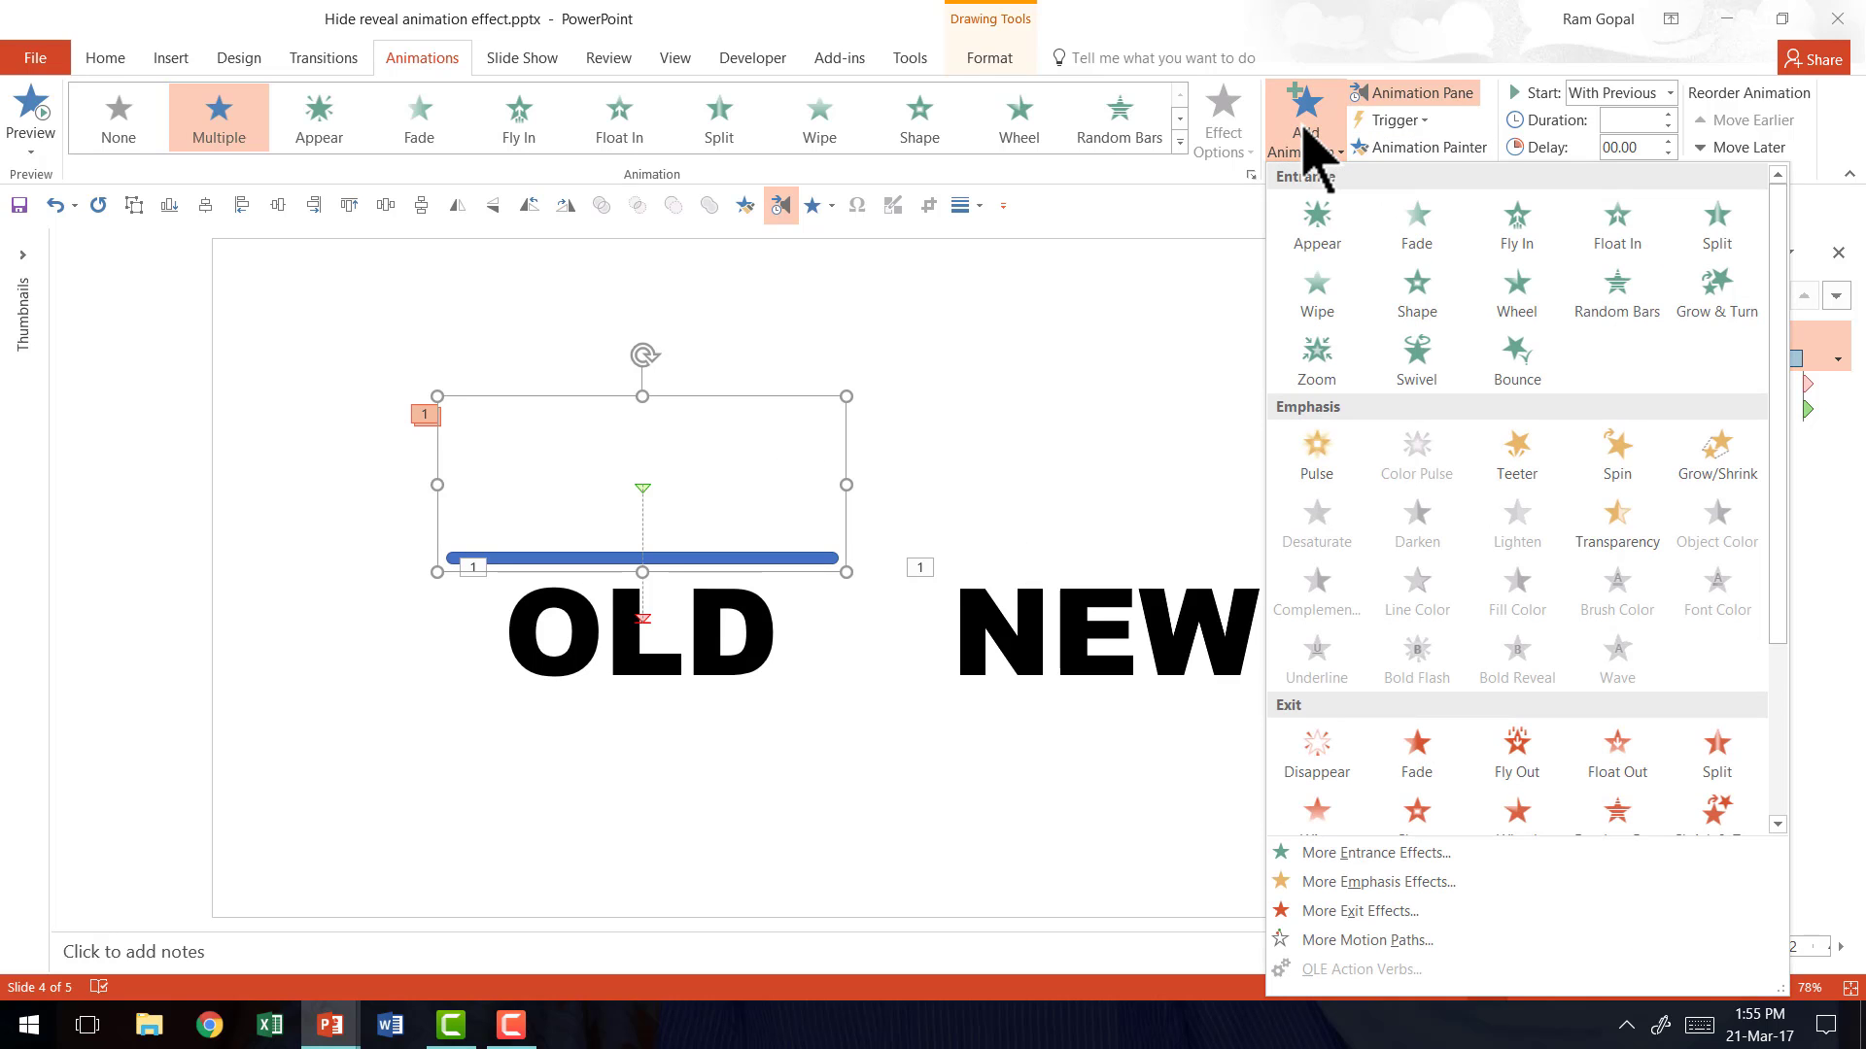
left_click(1367, 940)
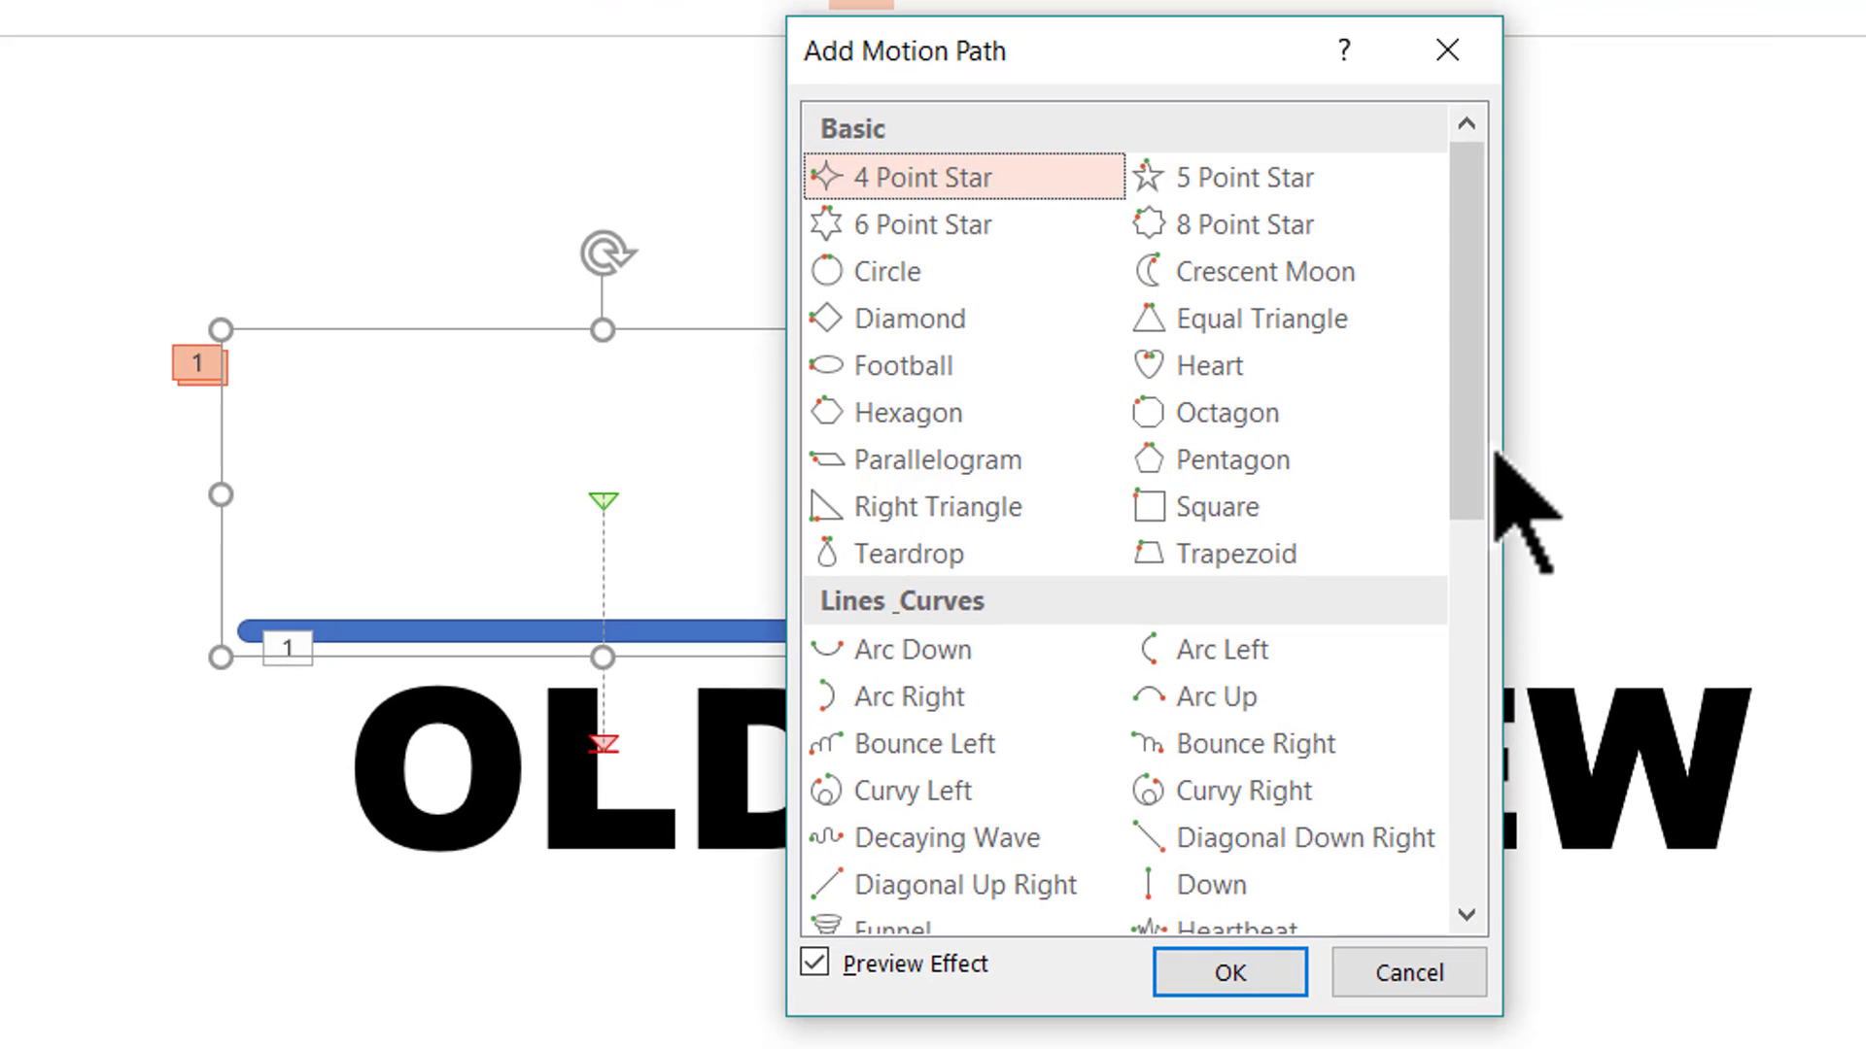
left_click_drag(1462, 486, 1461, 607)
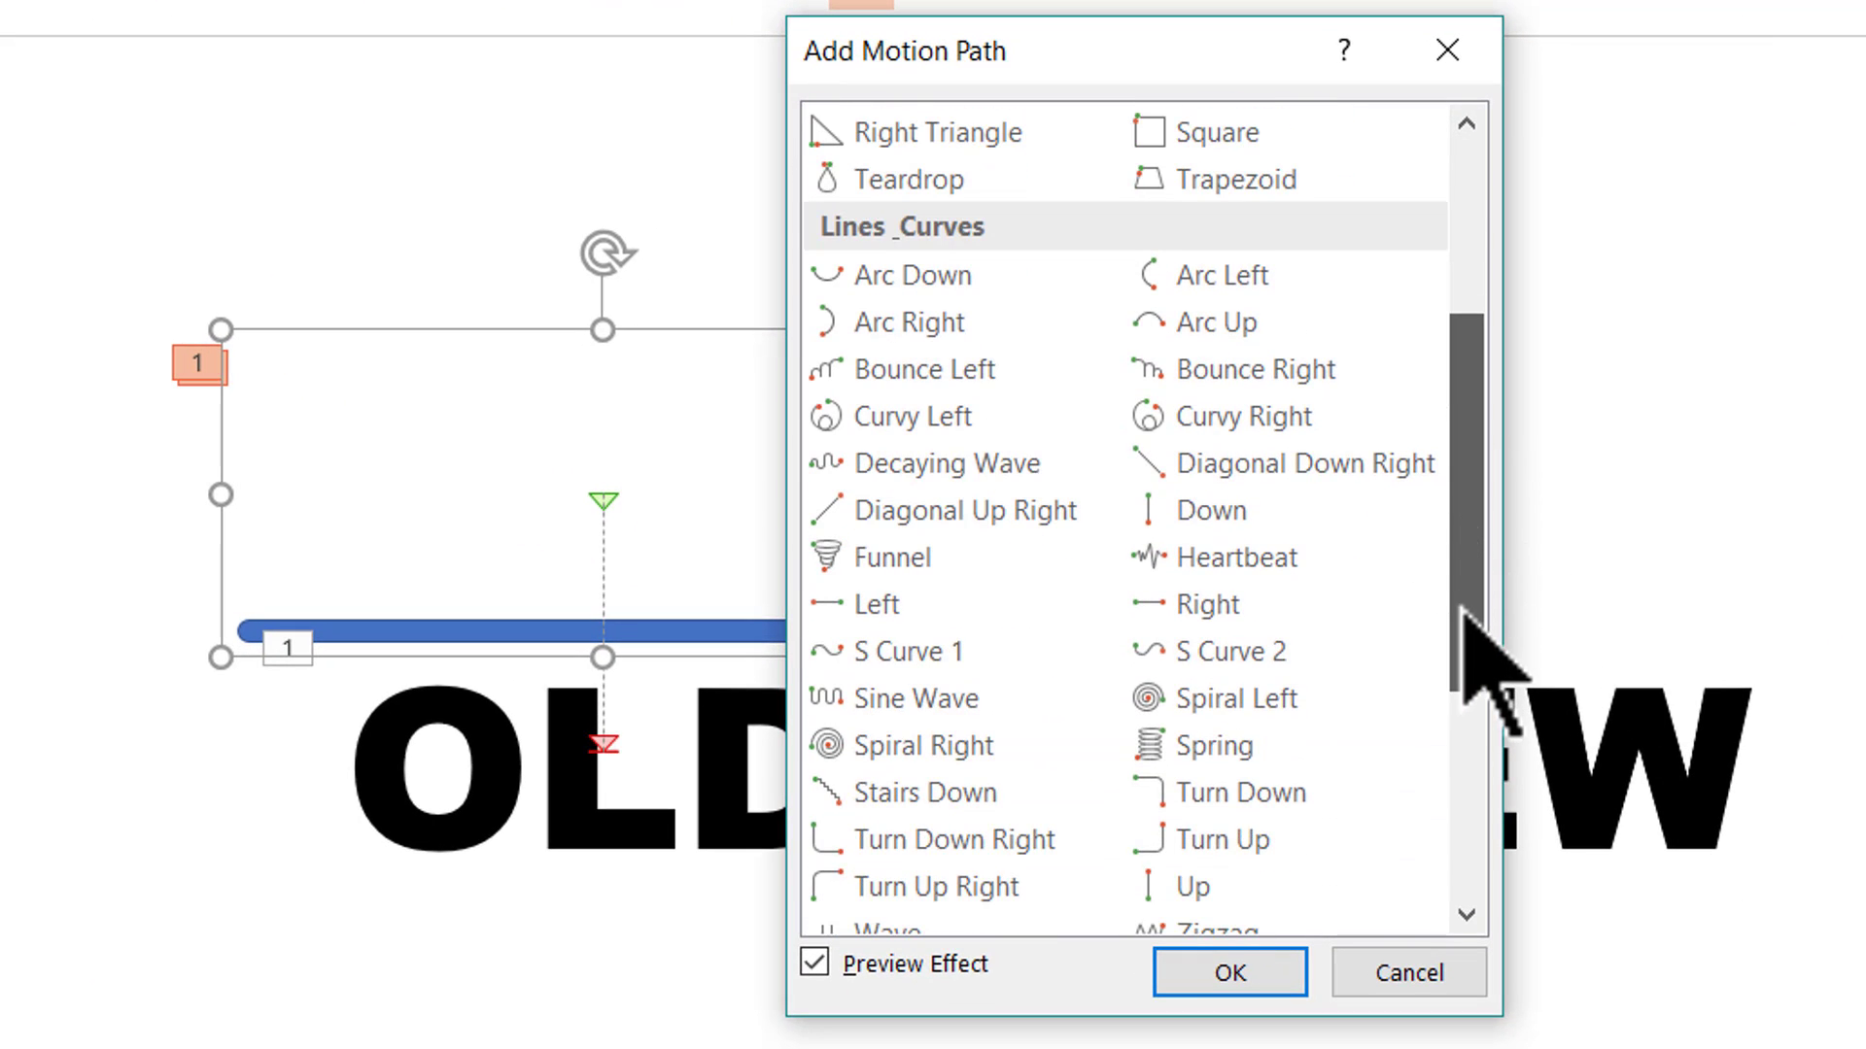
left_click(1218, 884)
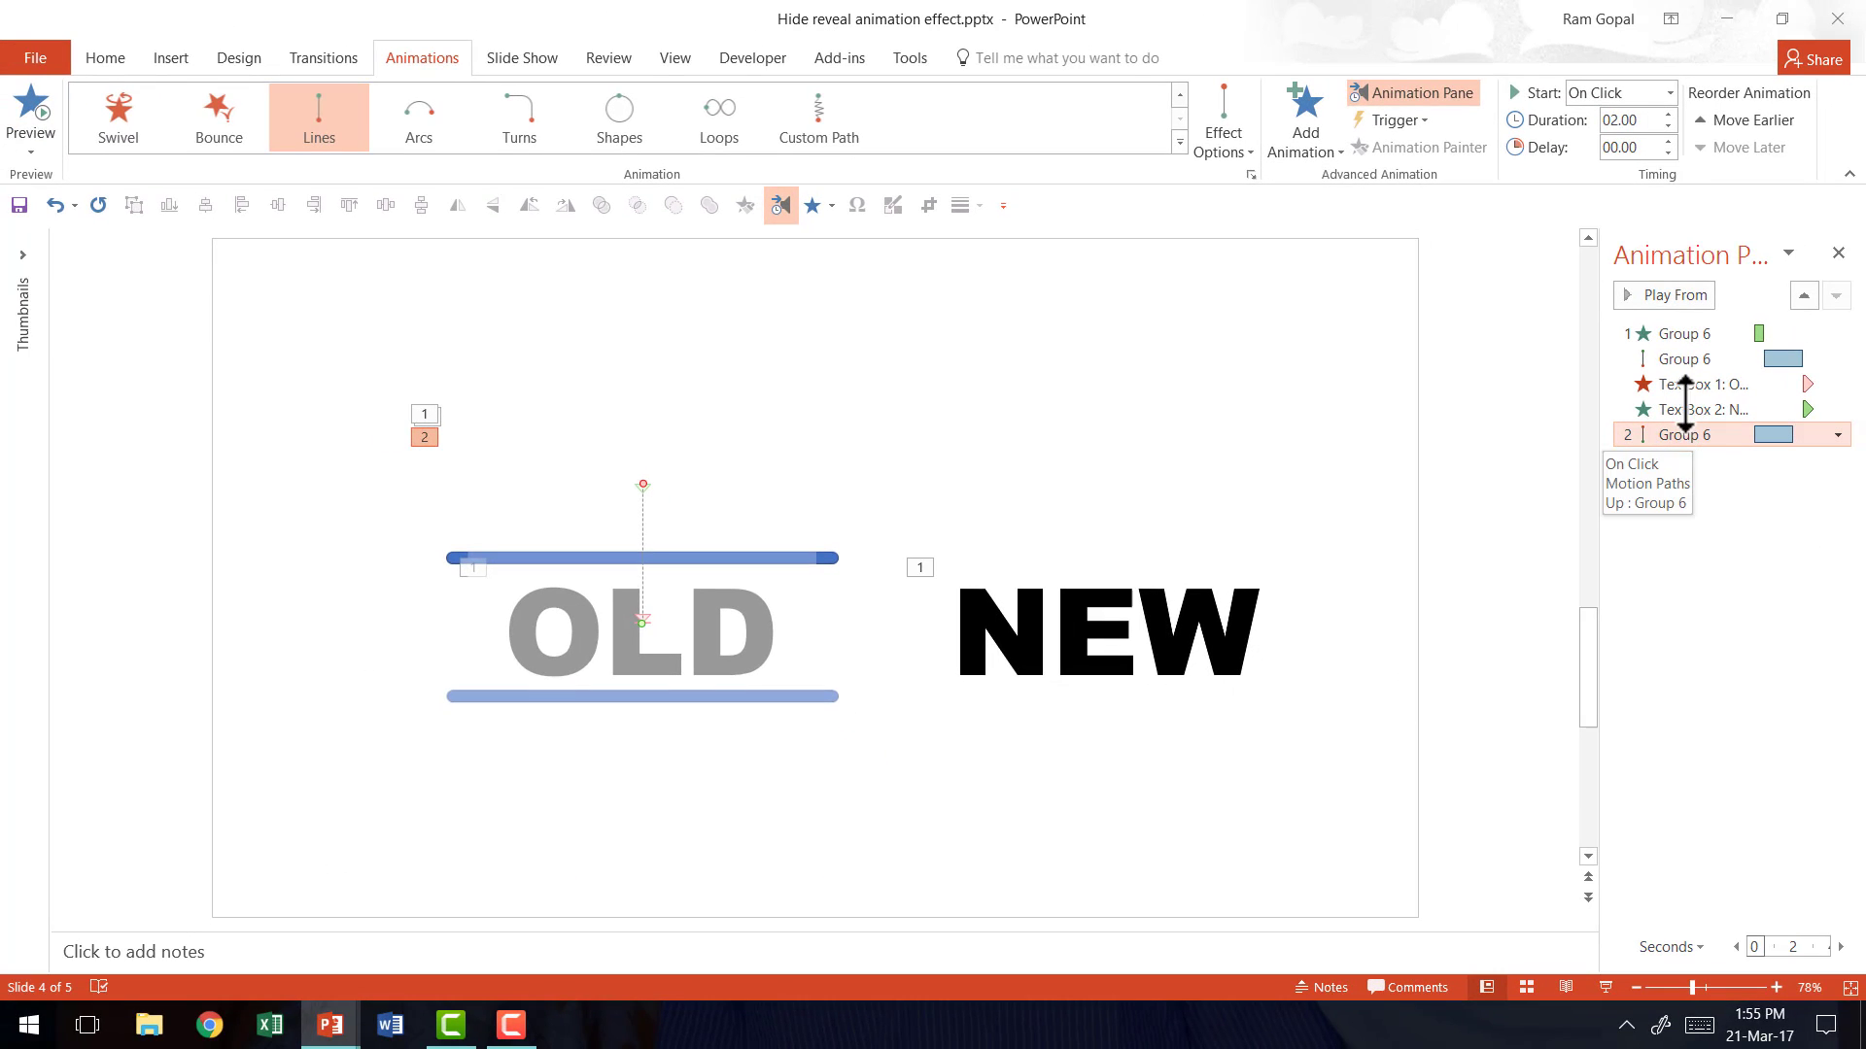
left_click(1620, 93)
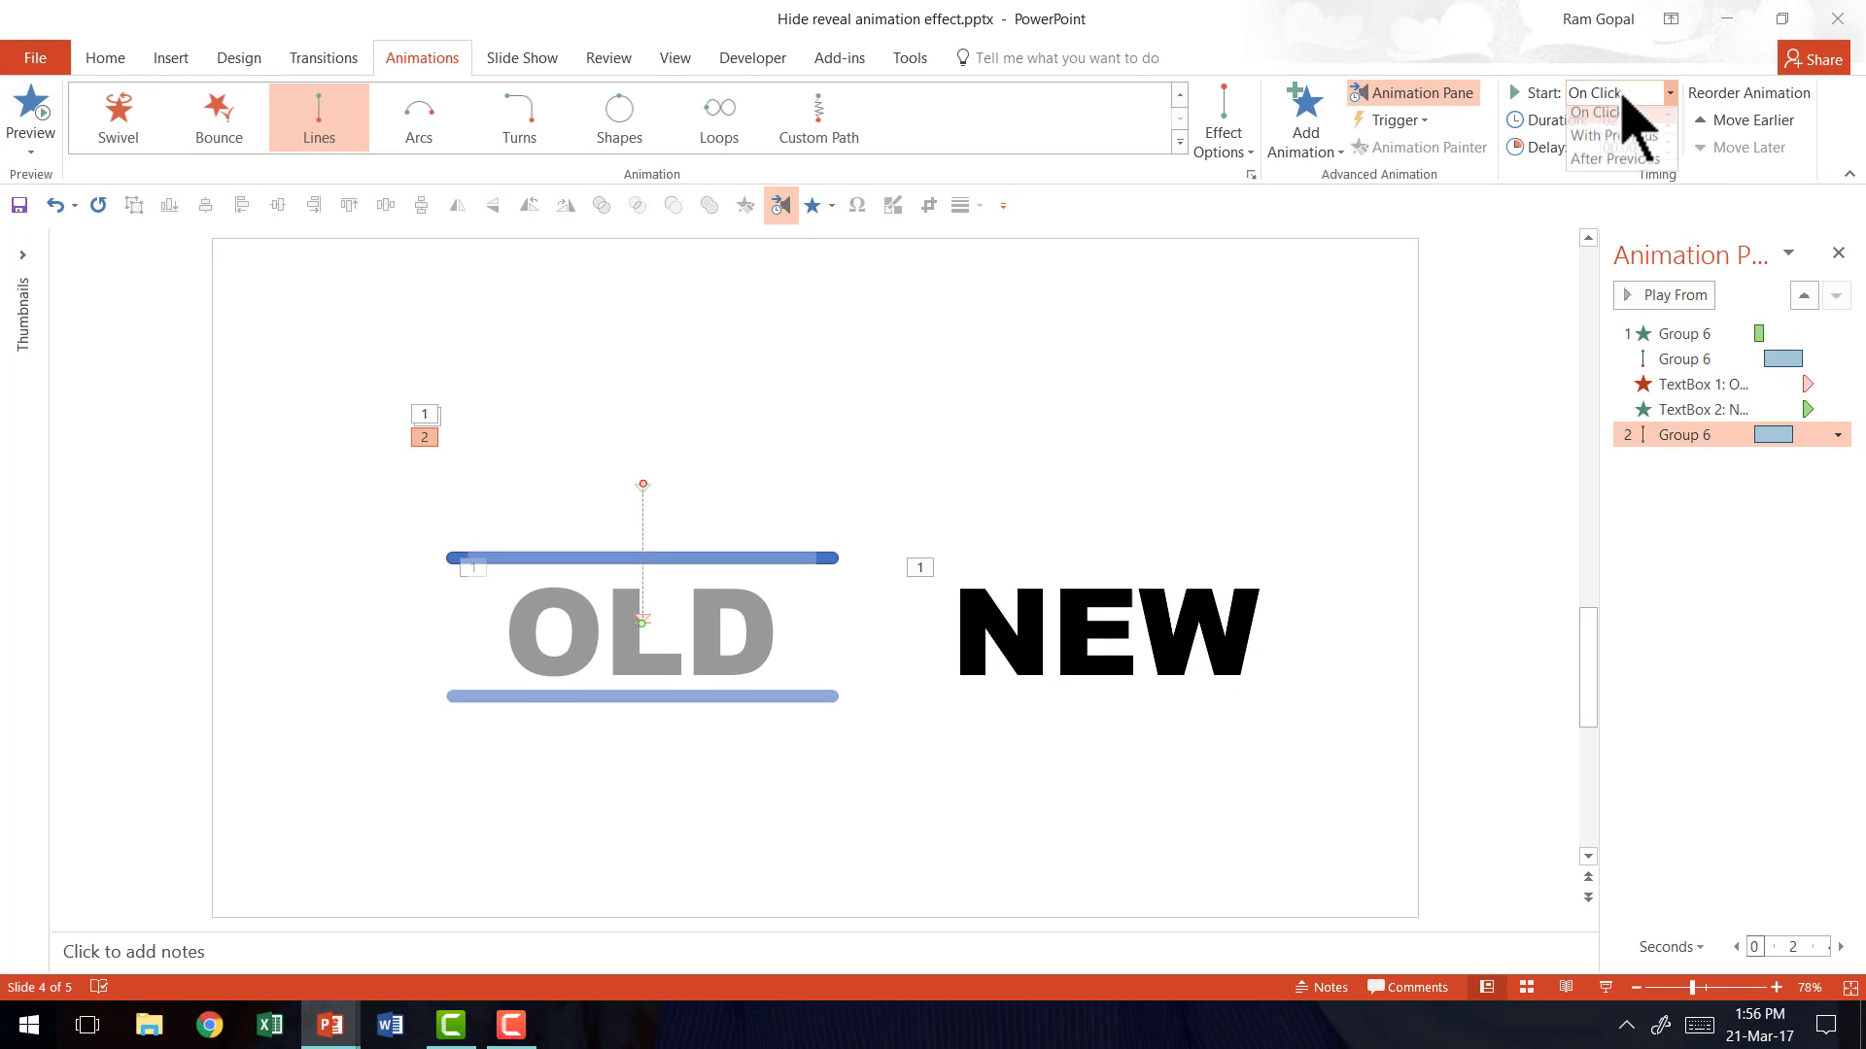
left_click(1615, 167)
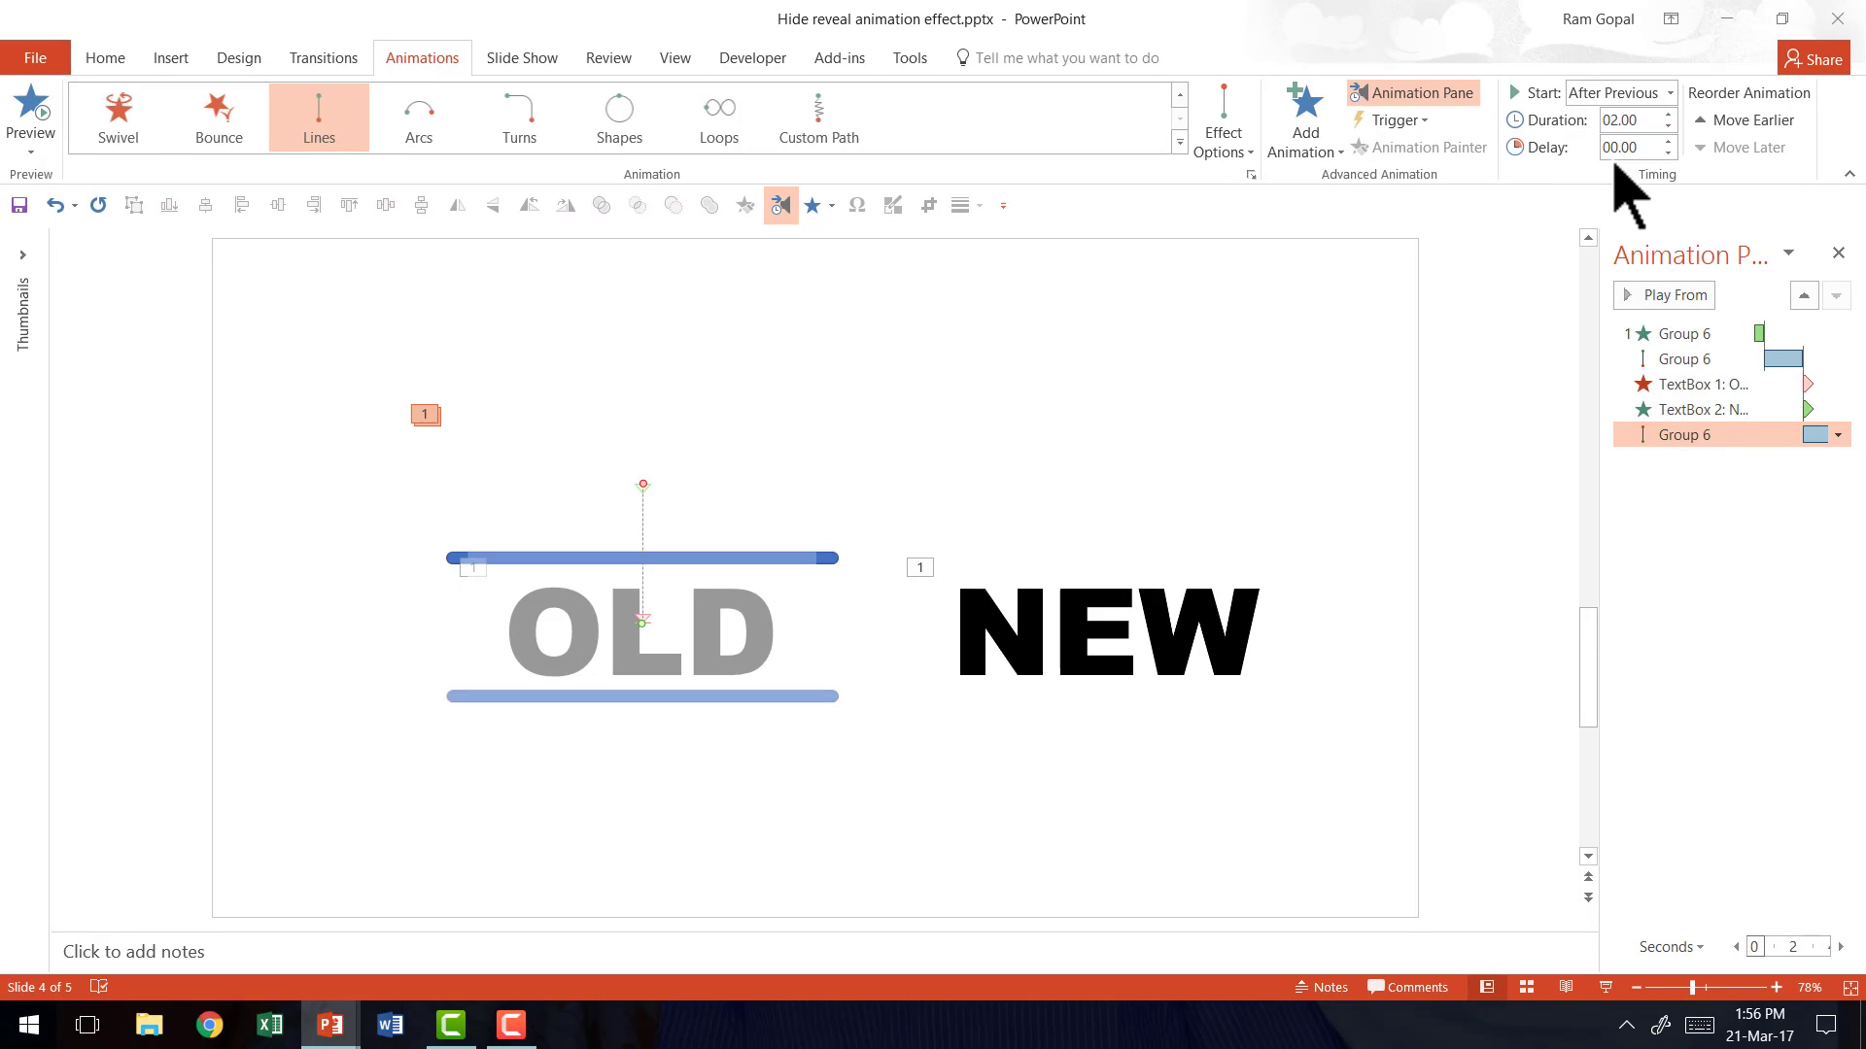
Add a Split exit effect to the wand group, starting After Previous.
left_click(833, 559)
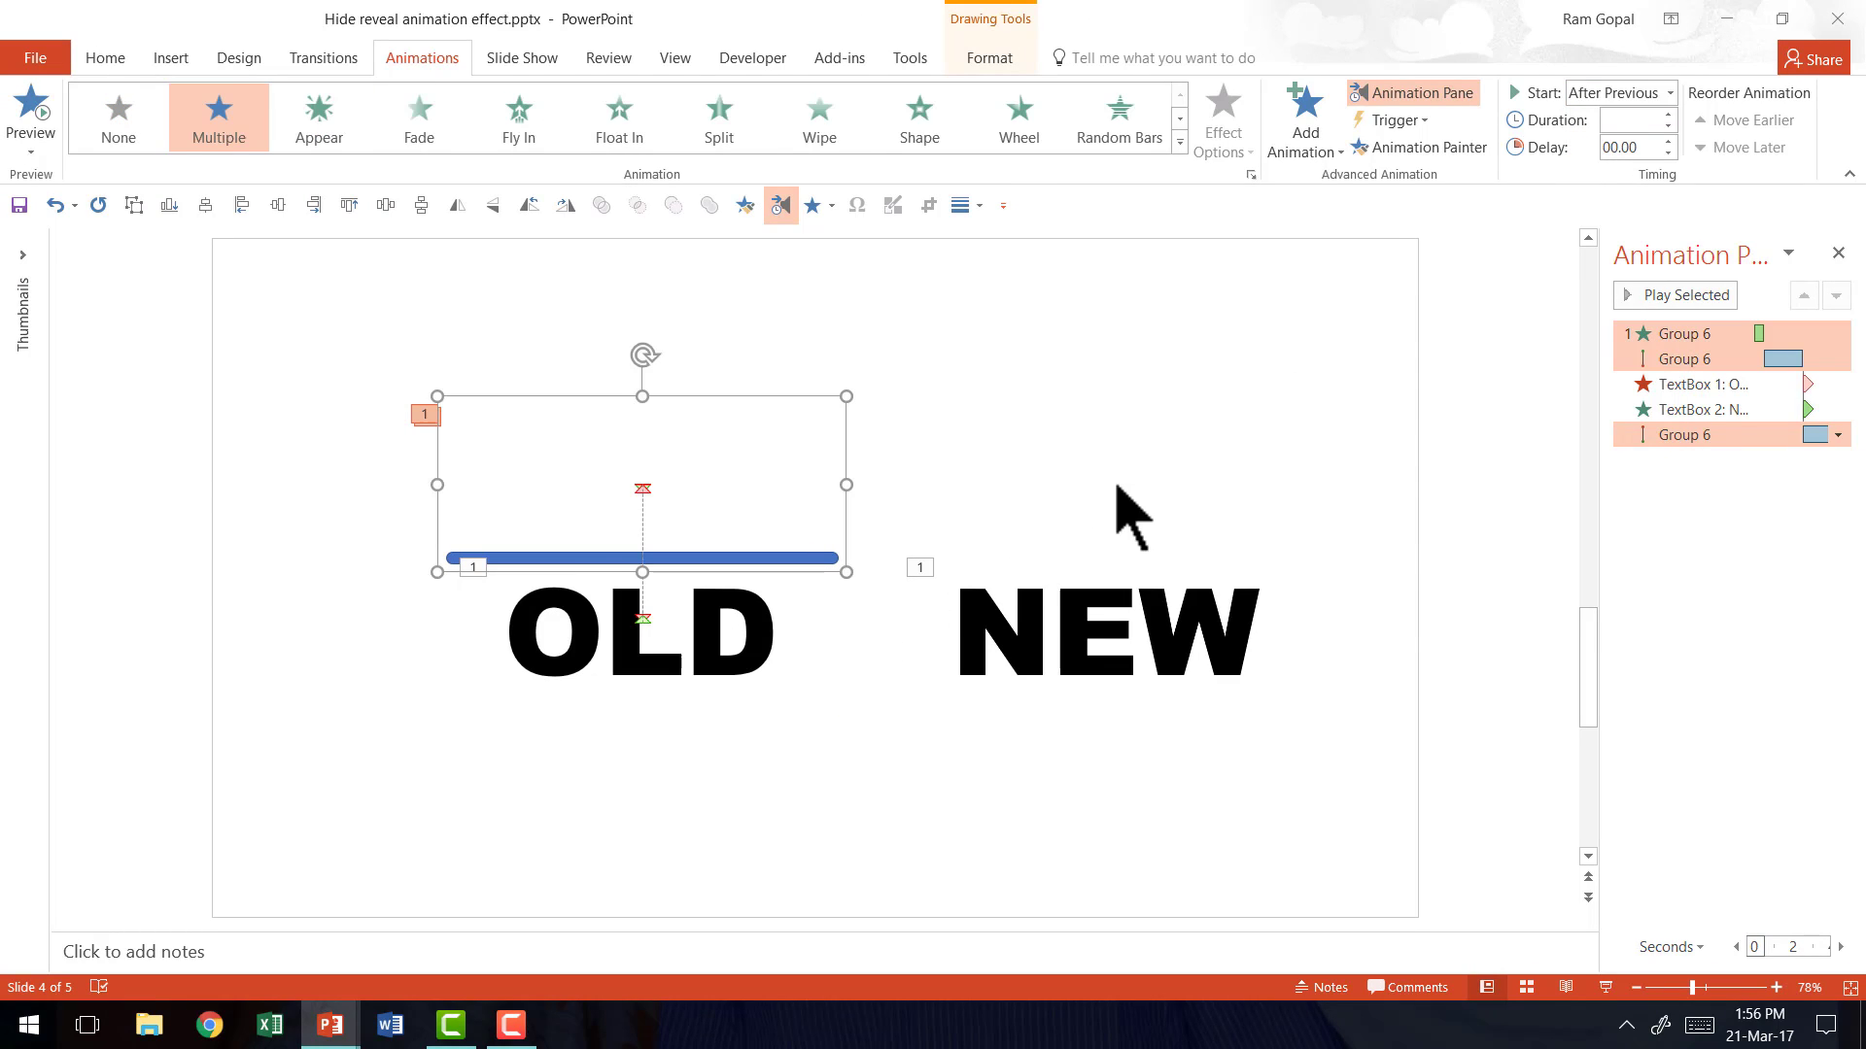
left_click(1321, 131)
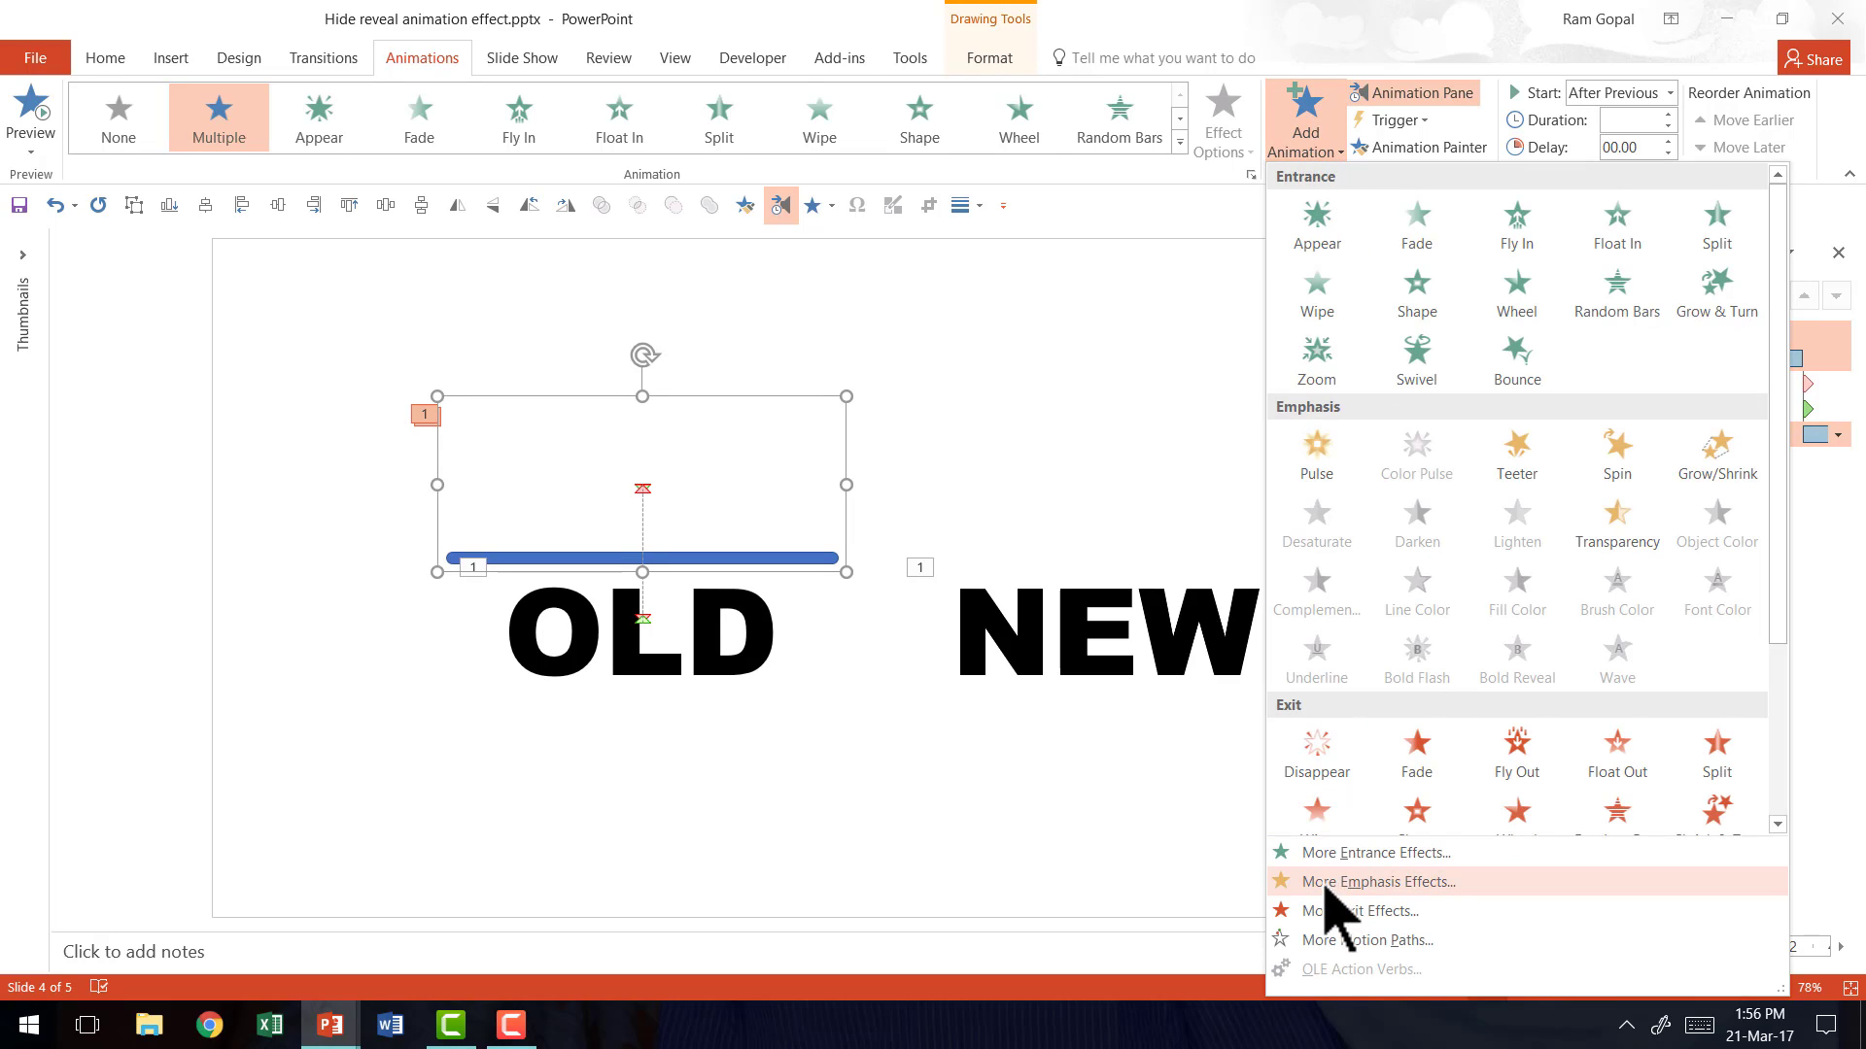
left_click(1720, 766)
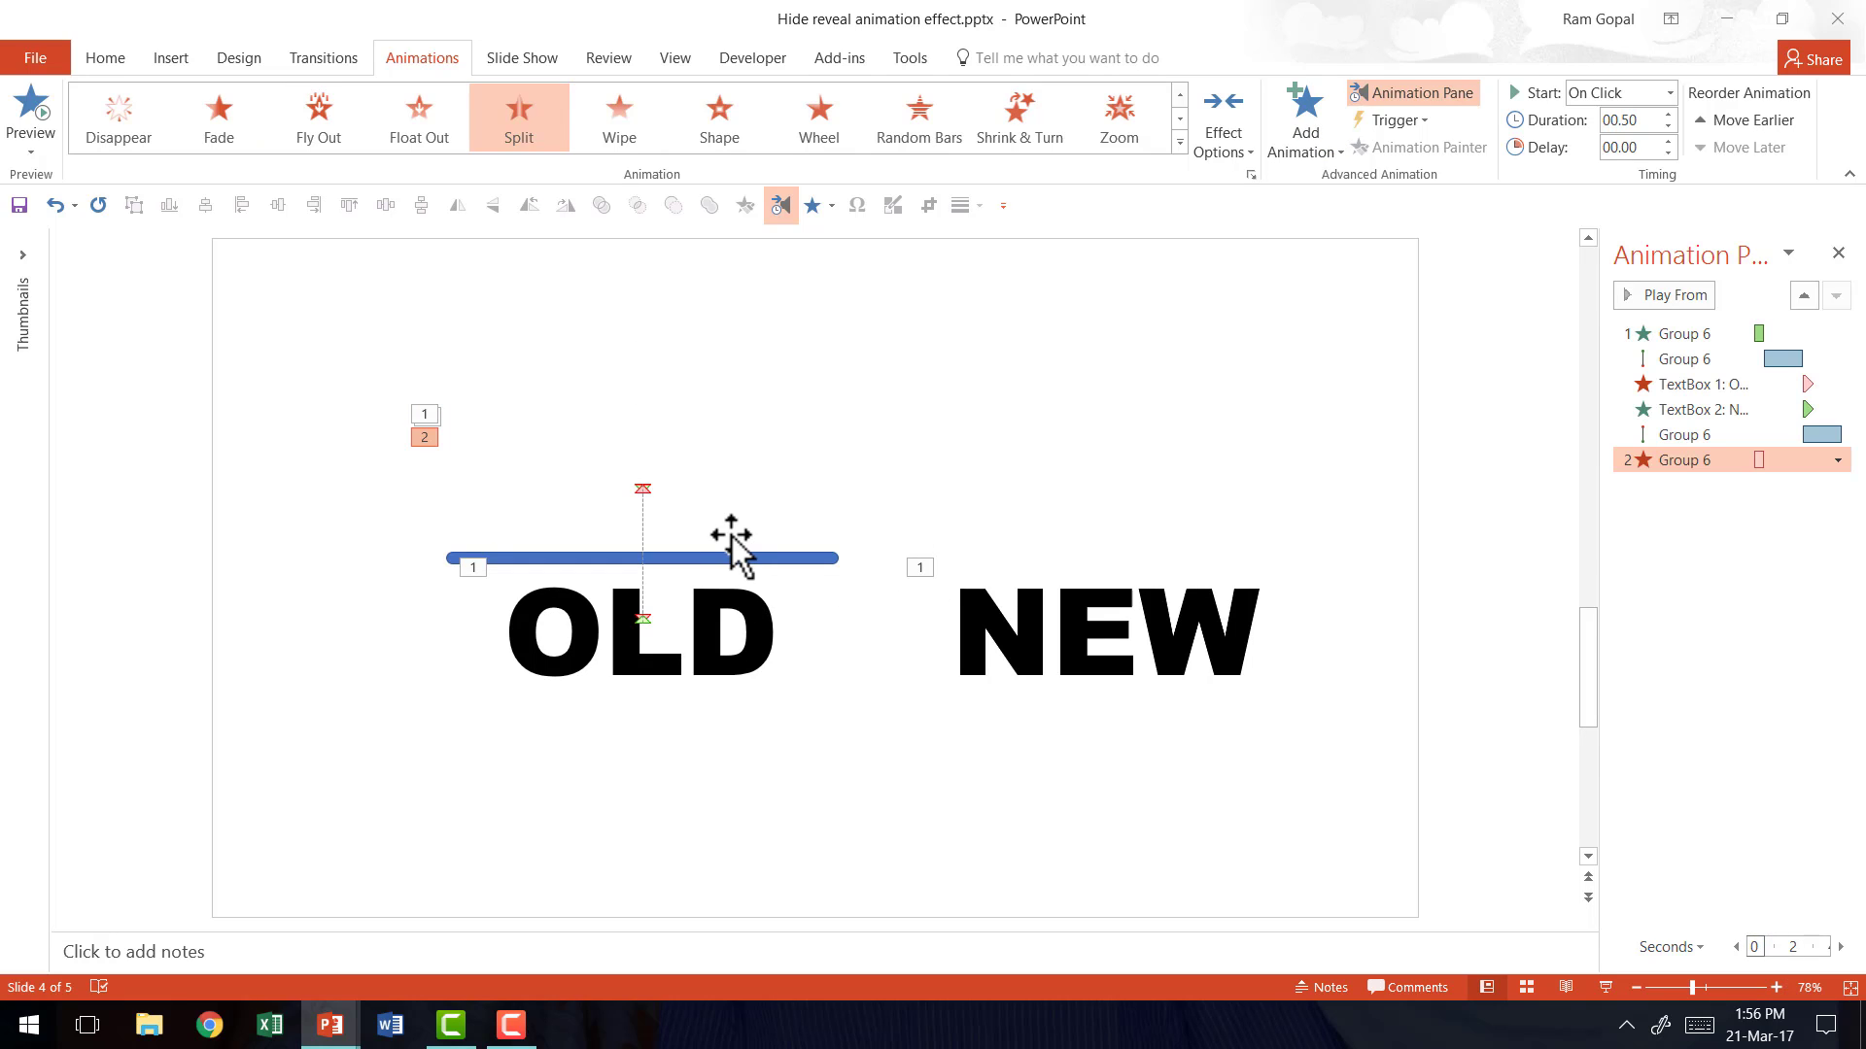
left_click_drag(1722, 460, 1723, 451)
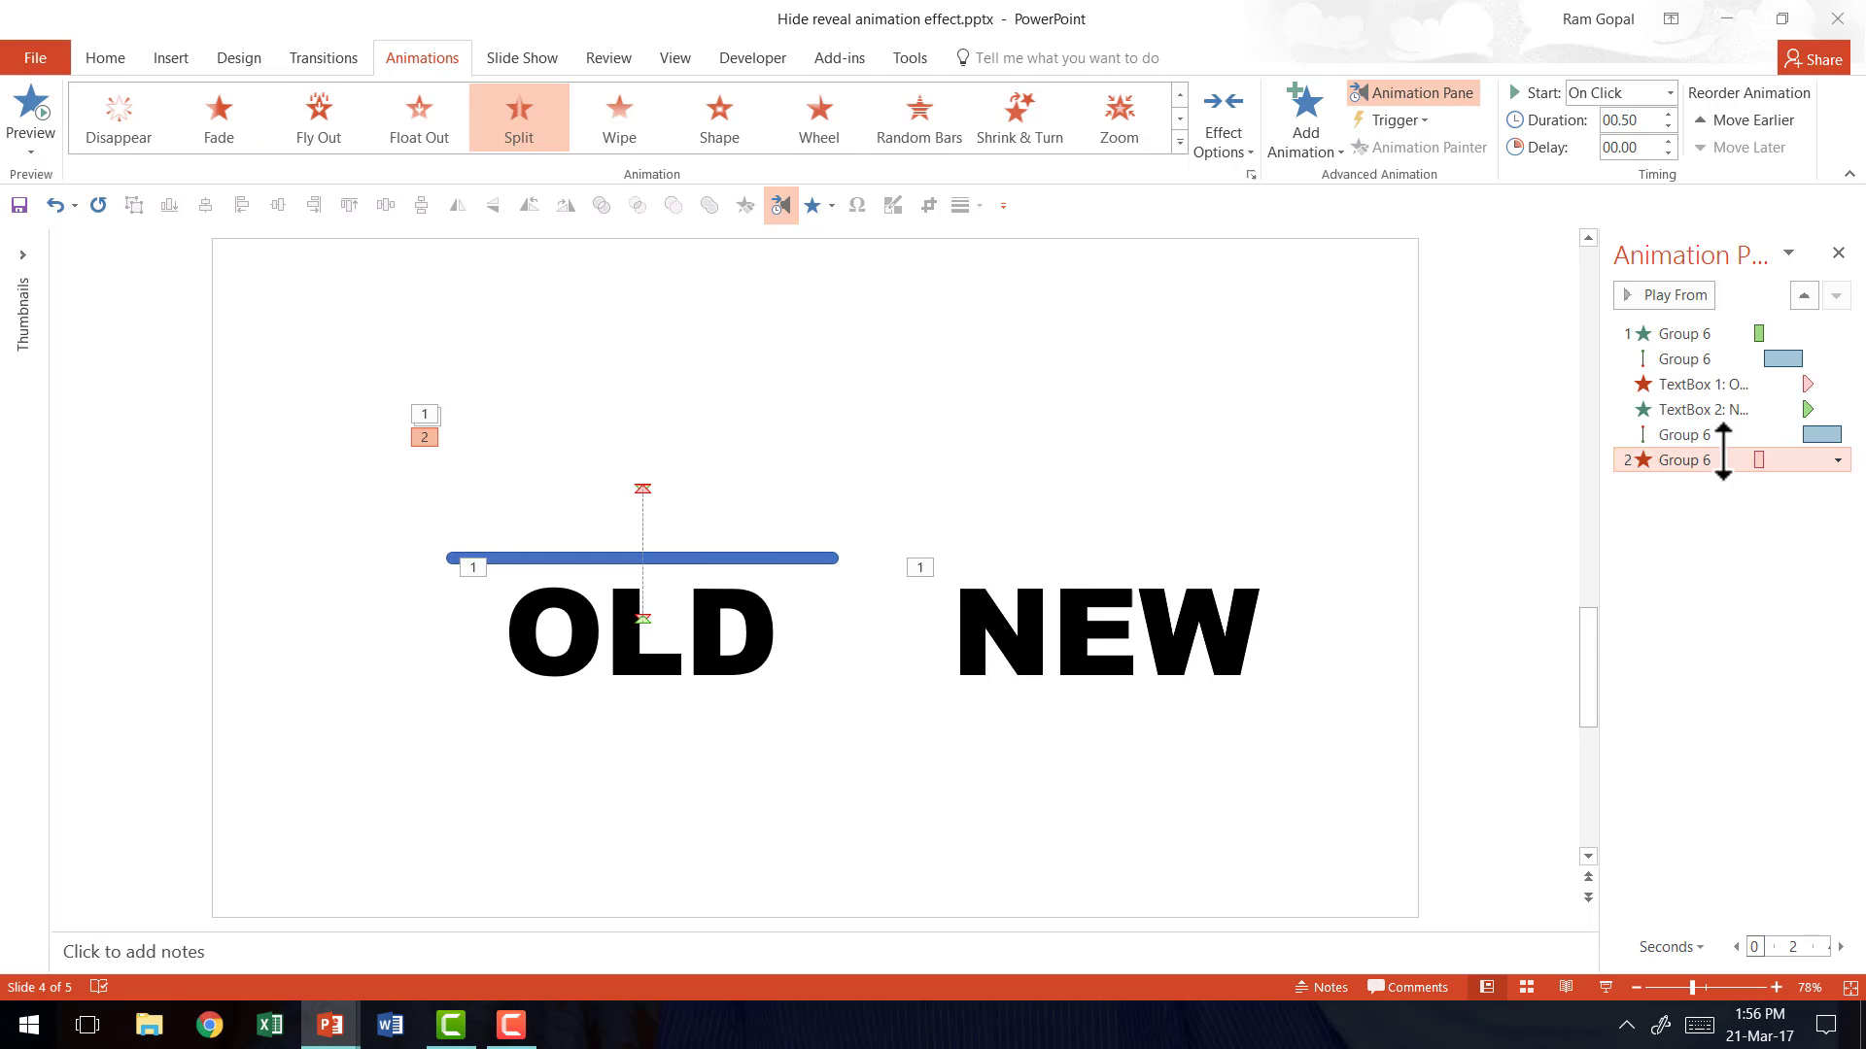
left_click(1633, 93)
left_click(1624, 192)
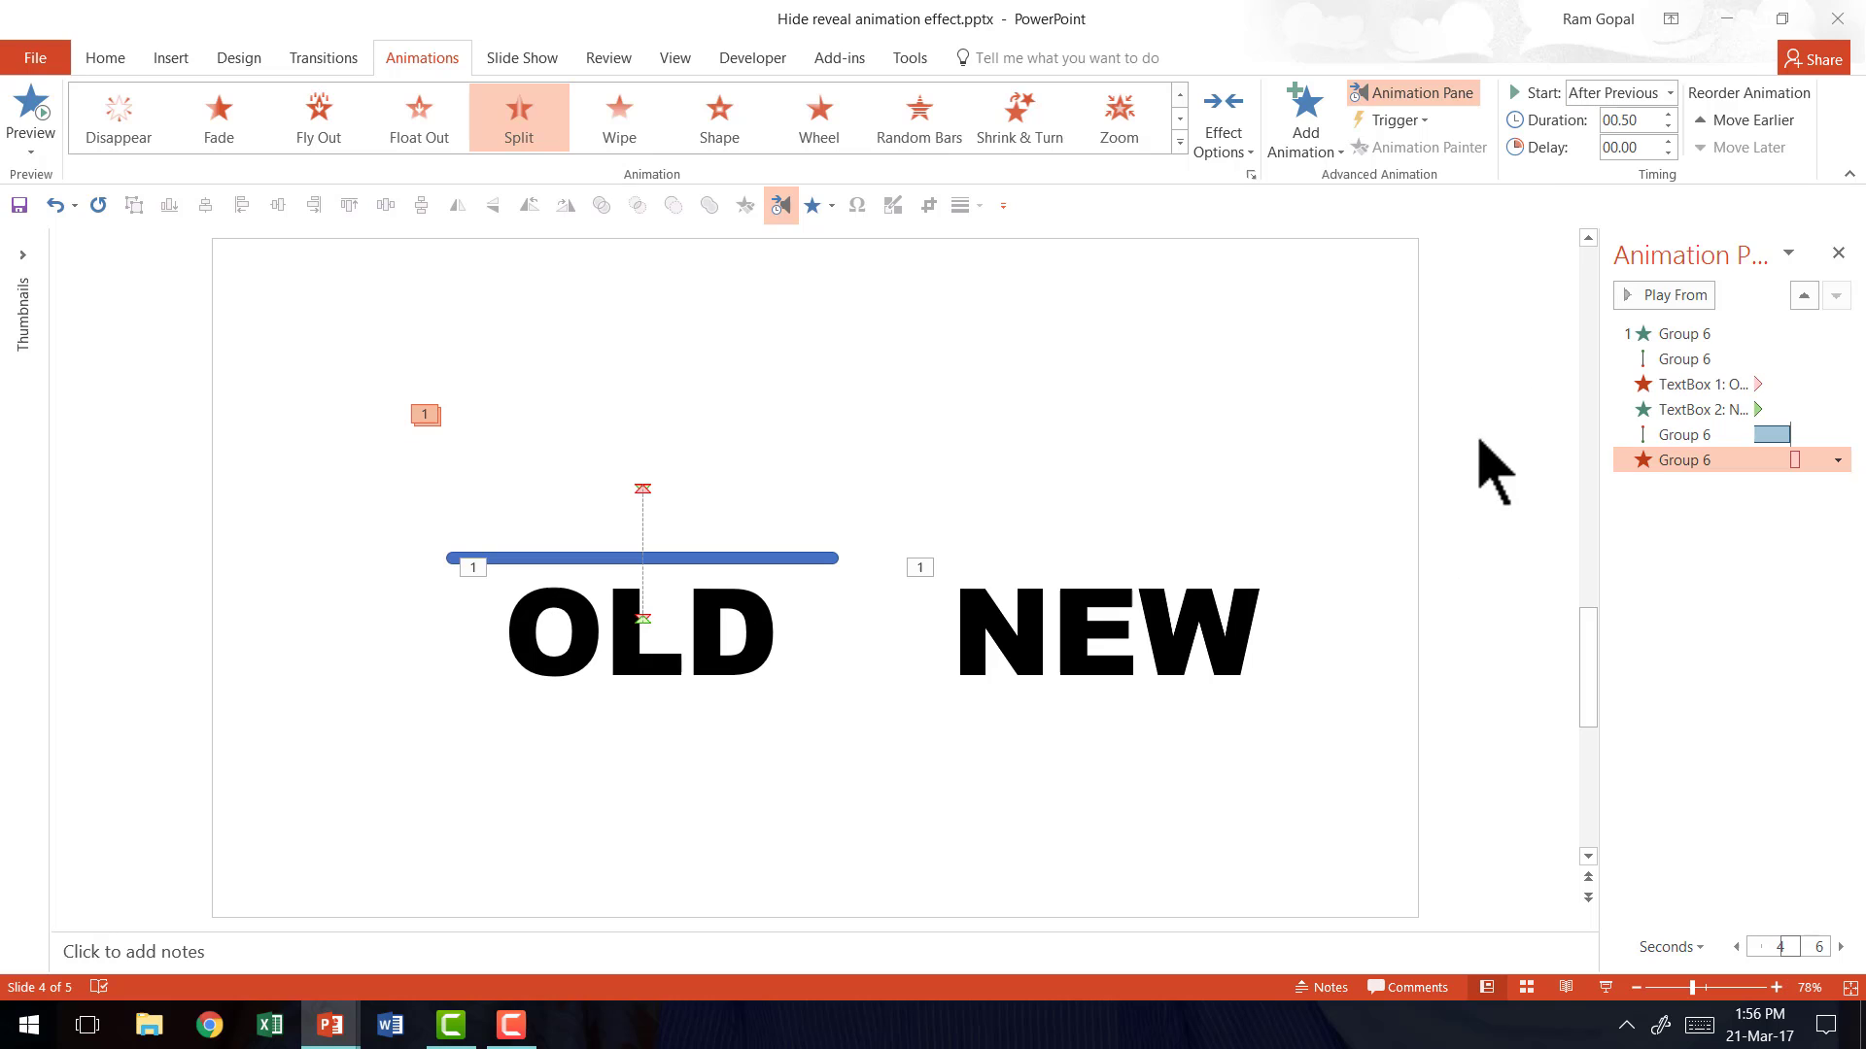
Move NEW directly on top of OLD and change the wand group's stacking order.
left_click(1277, 616)
left_click_drag(1275, 606, 812, 606)
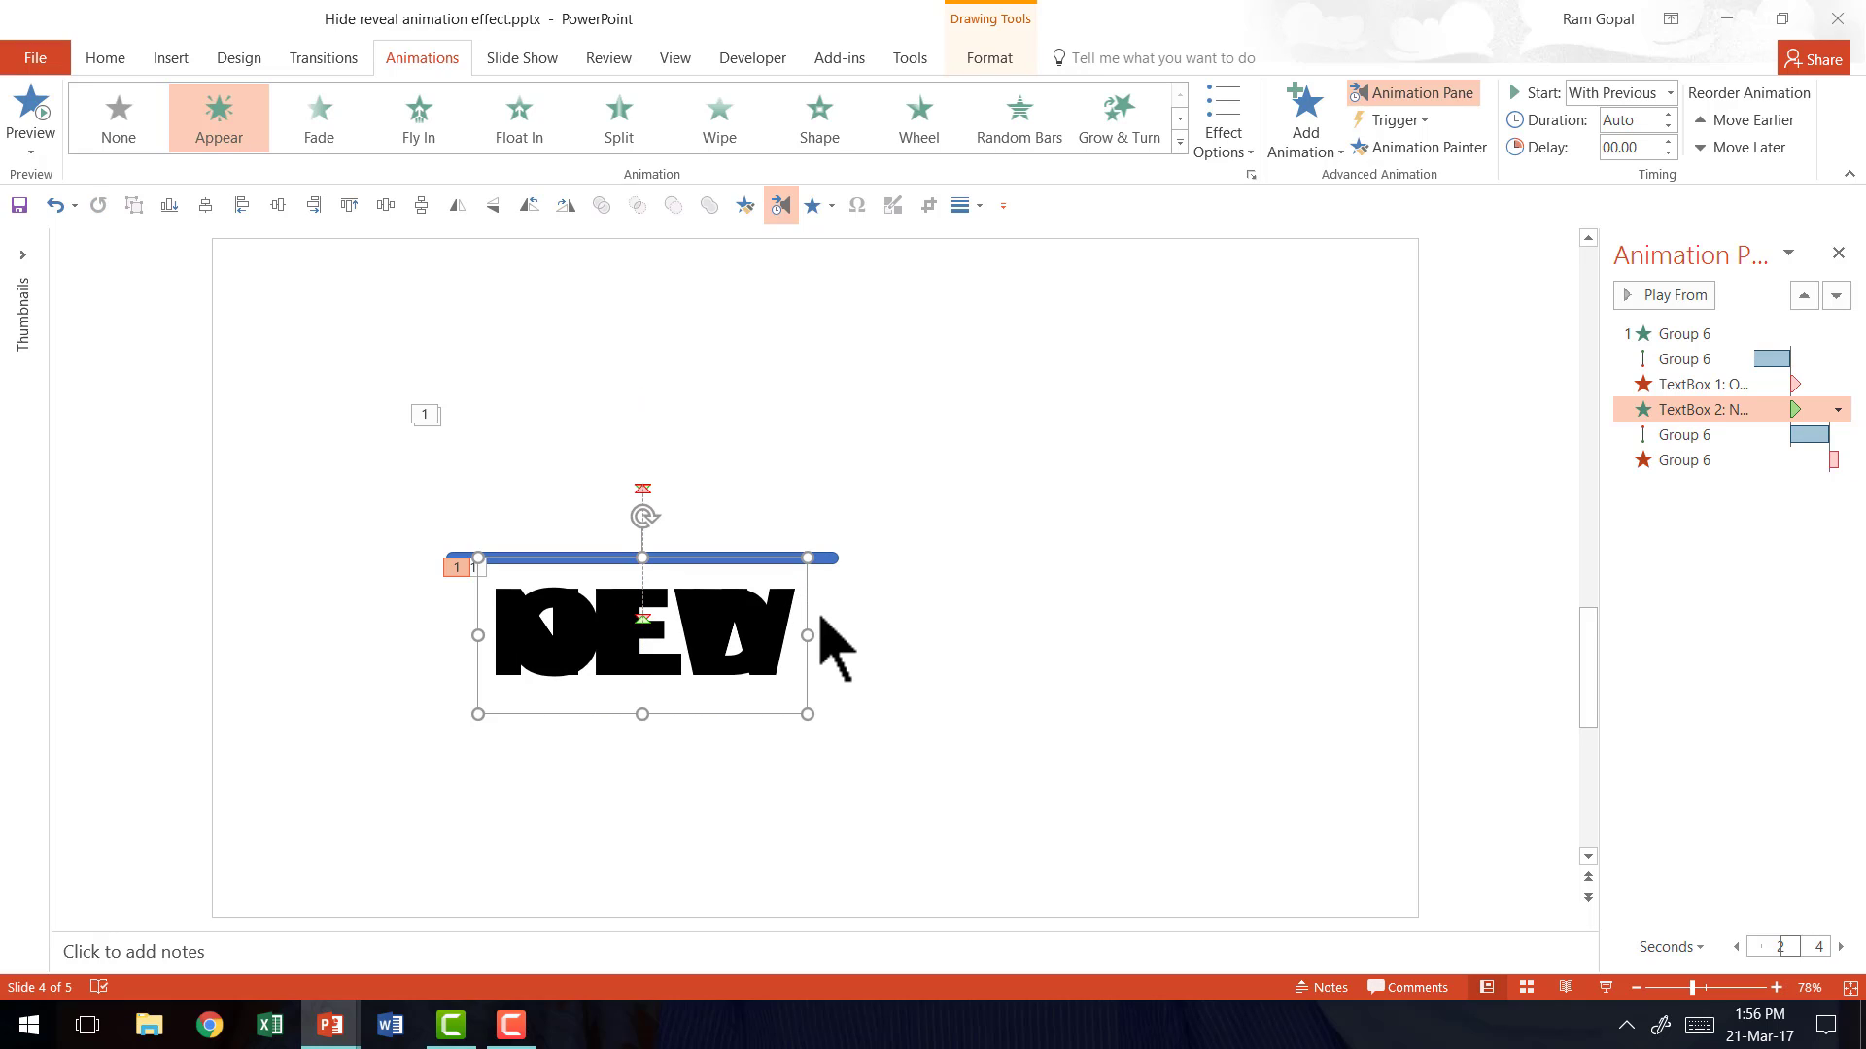
left_click(834, 556)
right_click(835, 556)
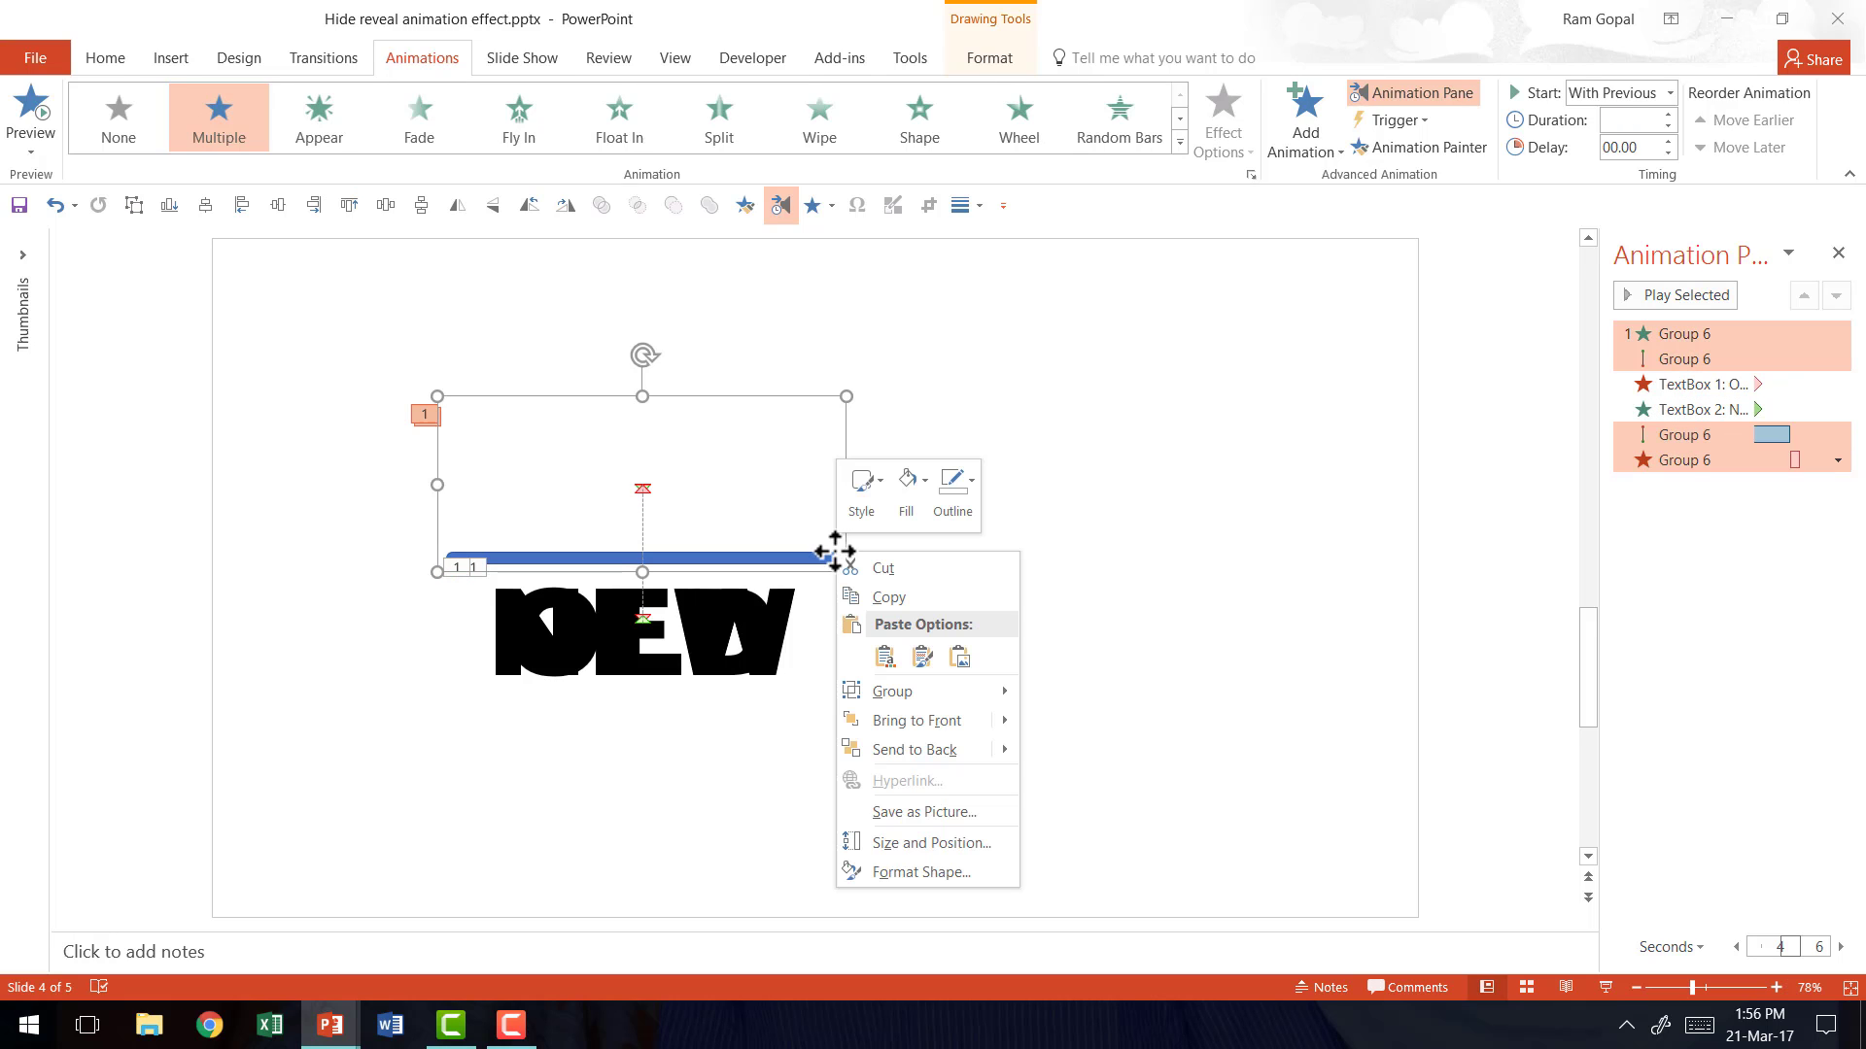
left_click(924, 749)
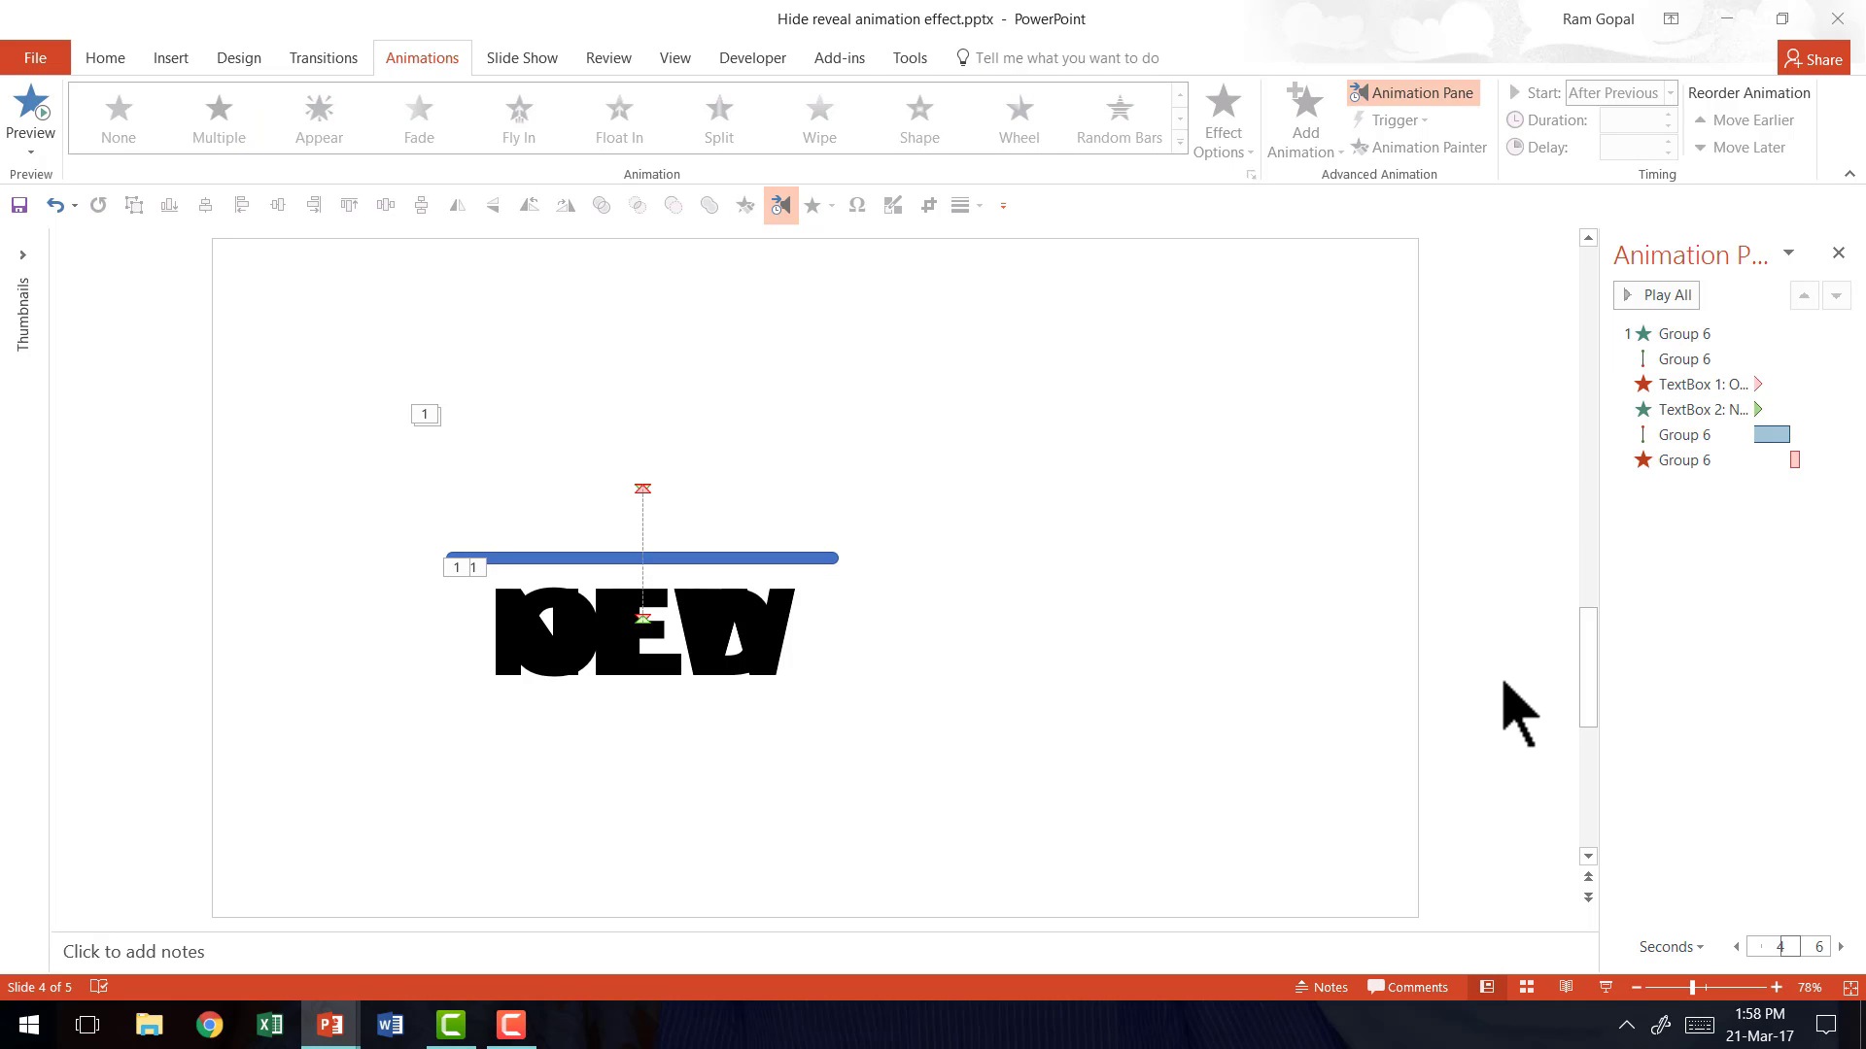
left_click(1640, 335)
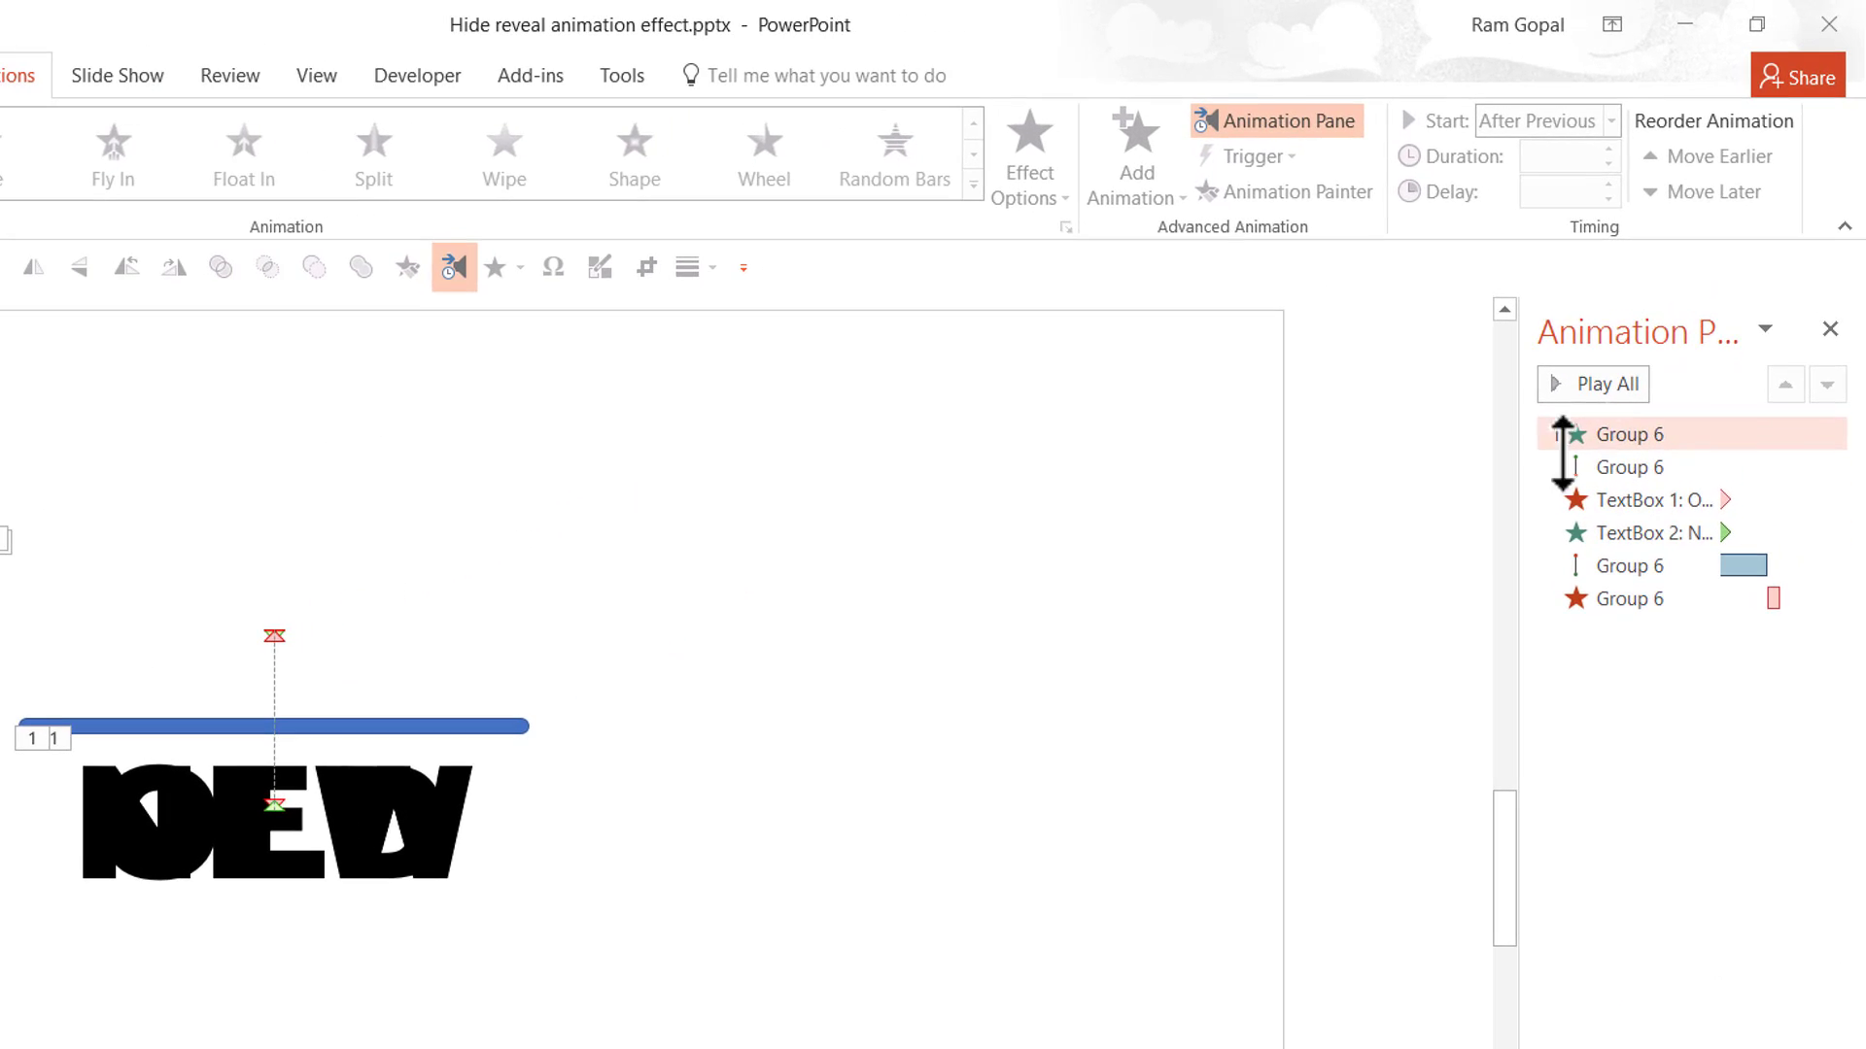
left_click(497, 623)
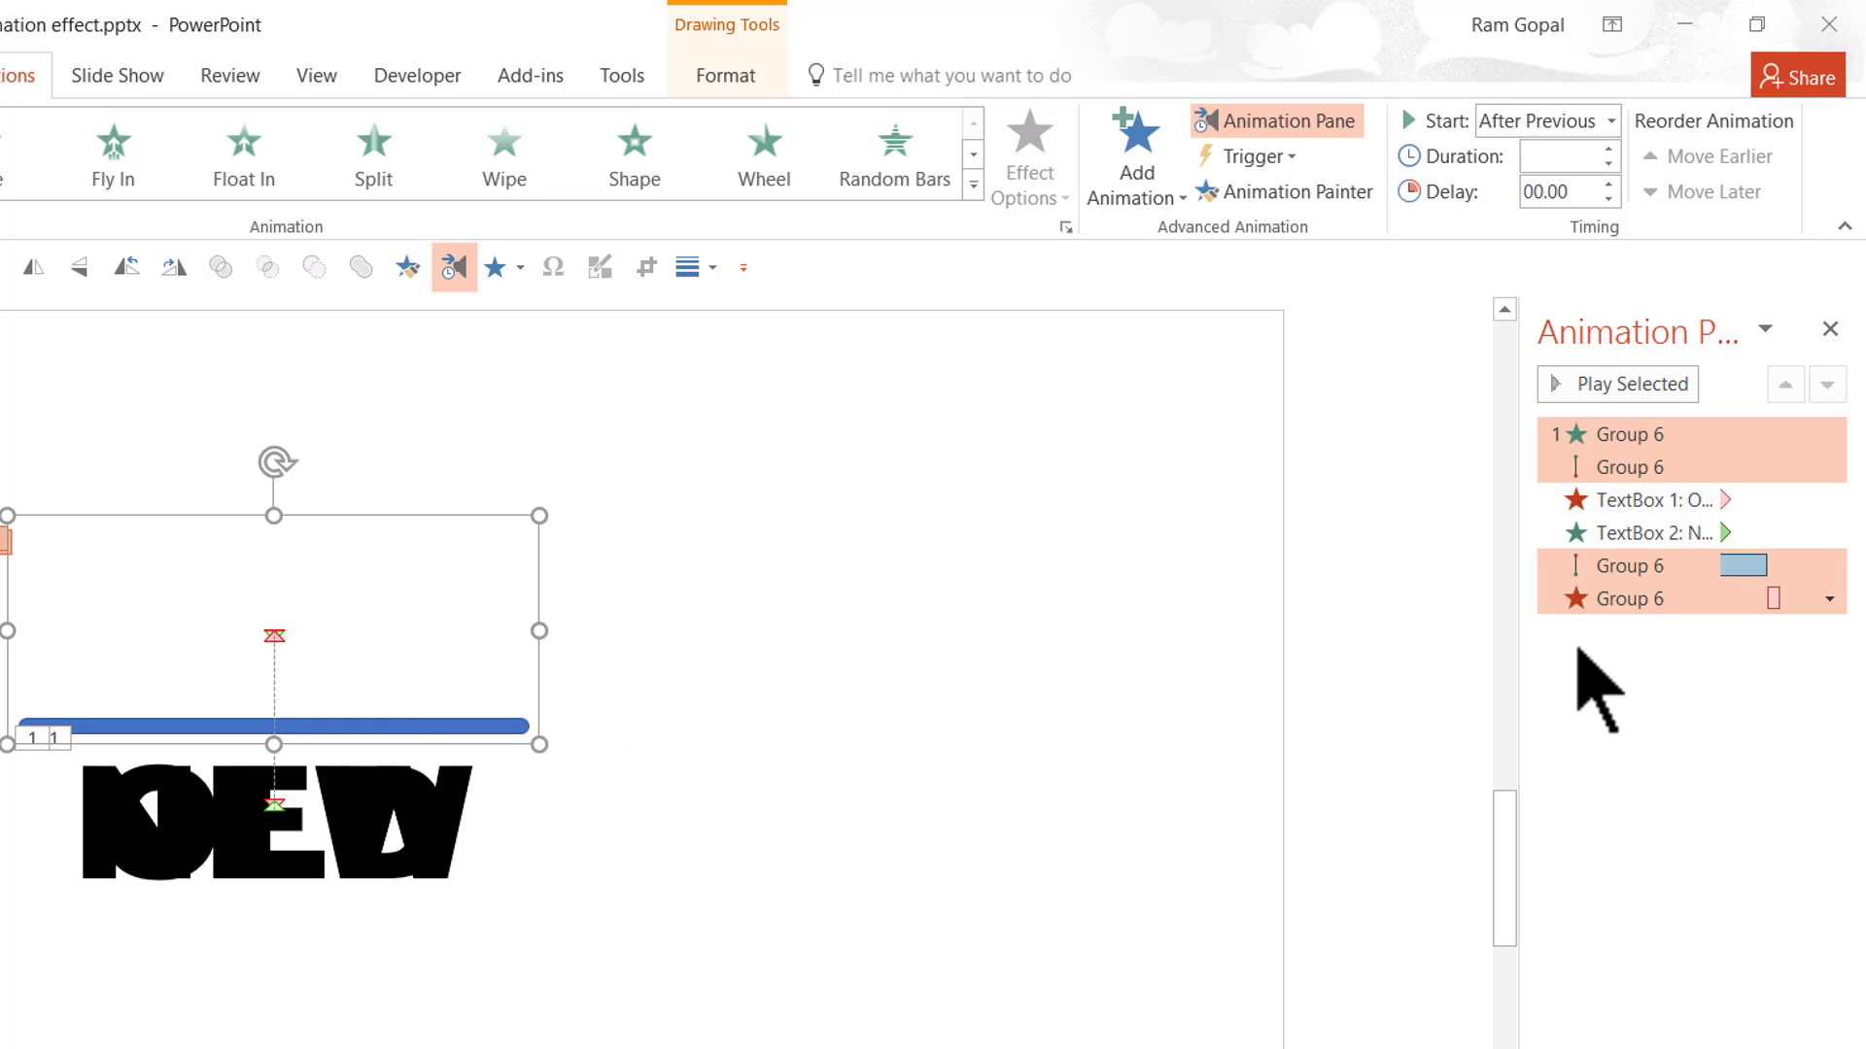
left_click_drag(1604, 438, 1603, 434)
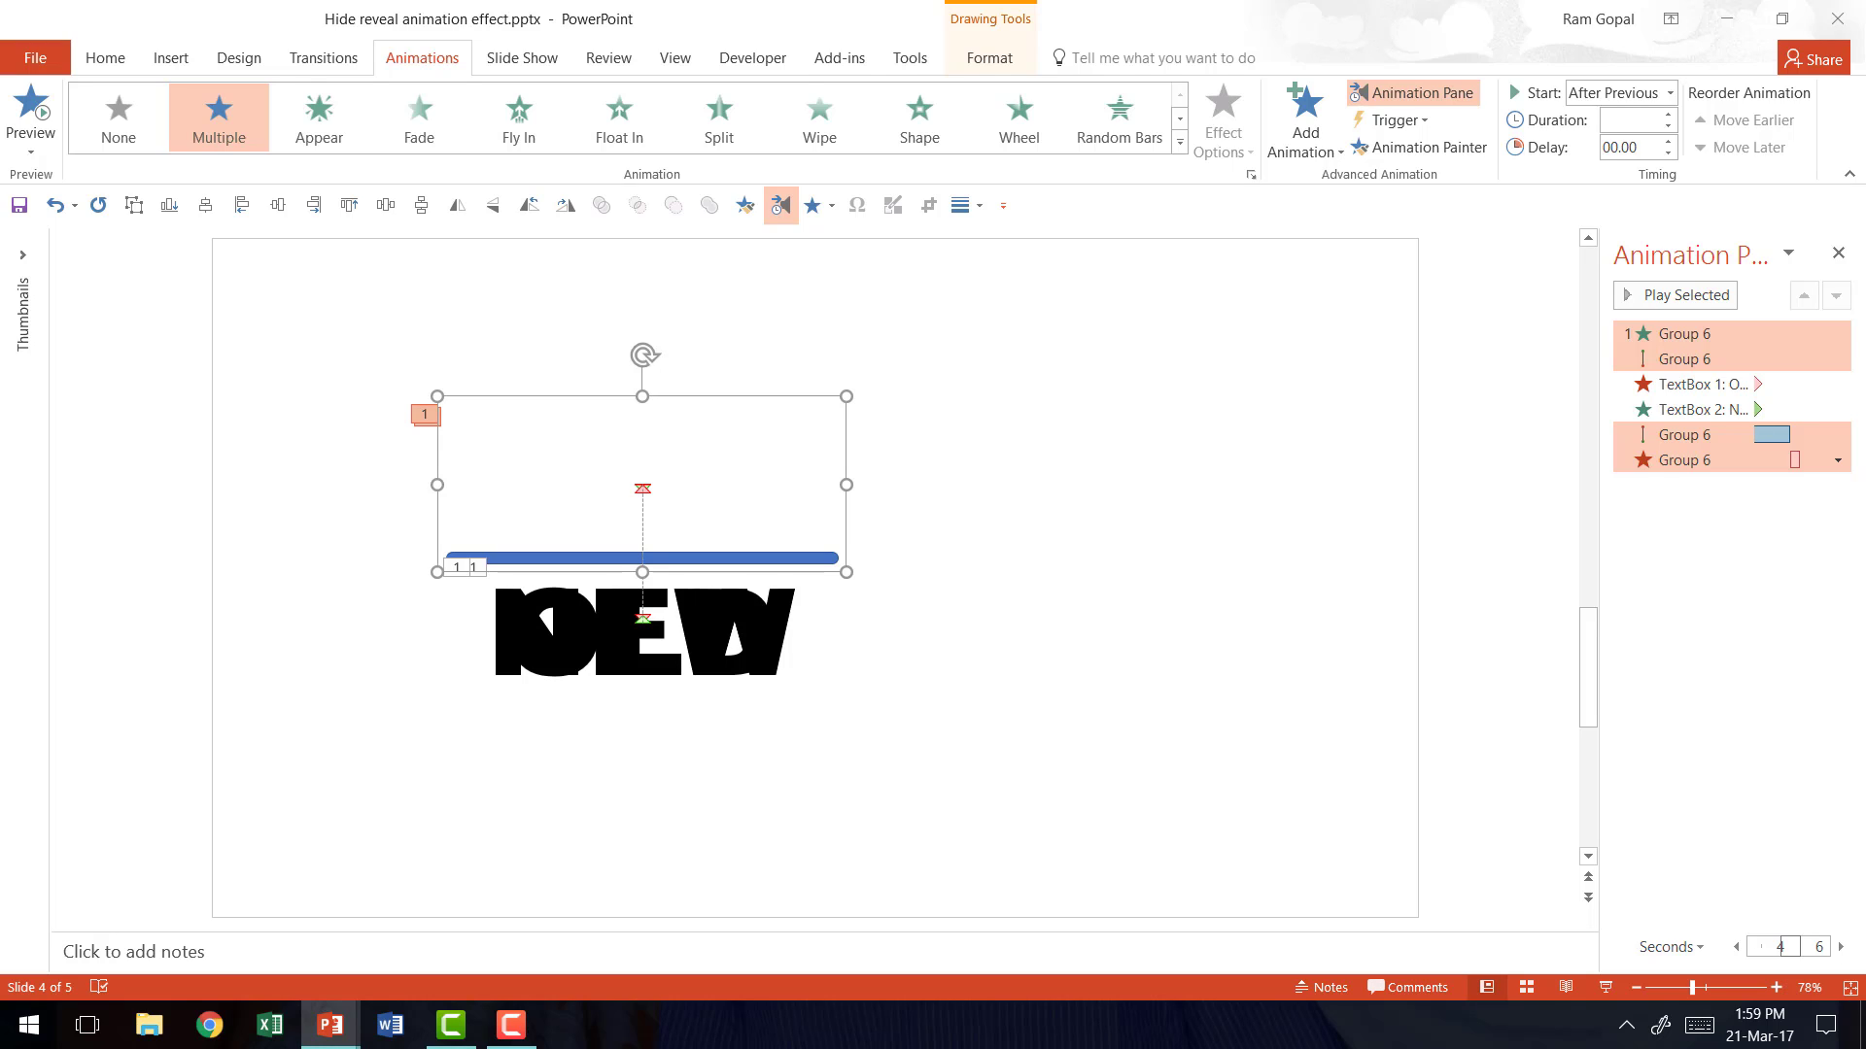
Advance to slide 5, the closing PowerPoint Mastery Program promo slide.
key("Page_Down")
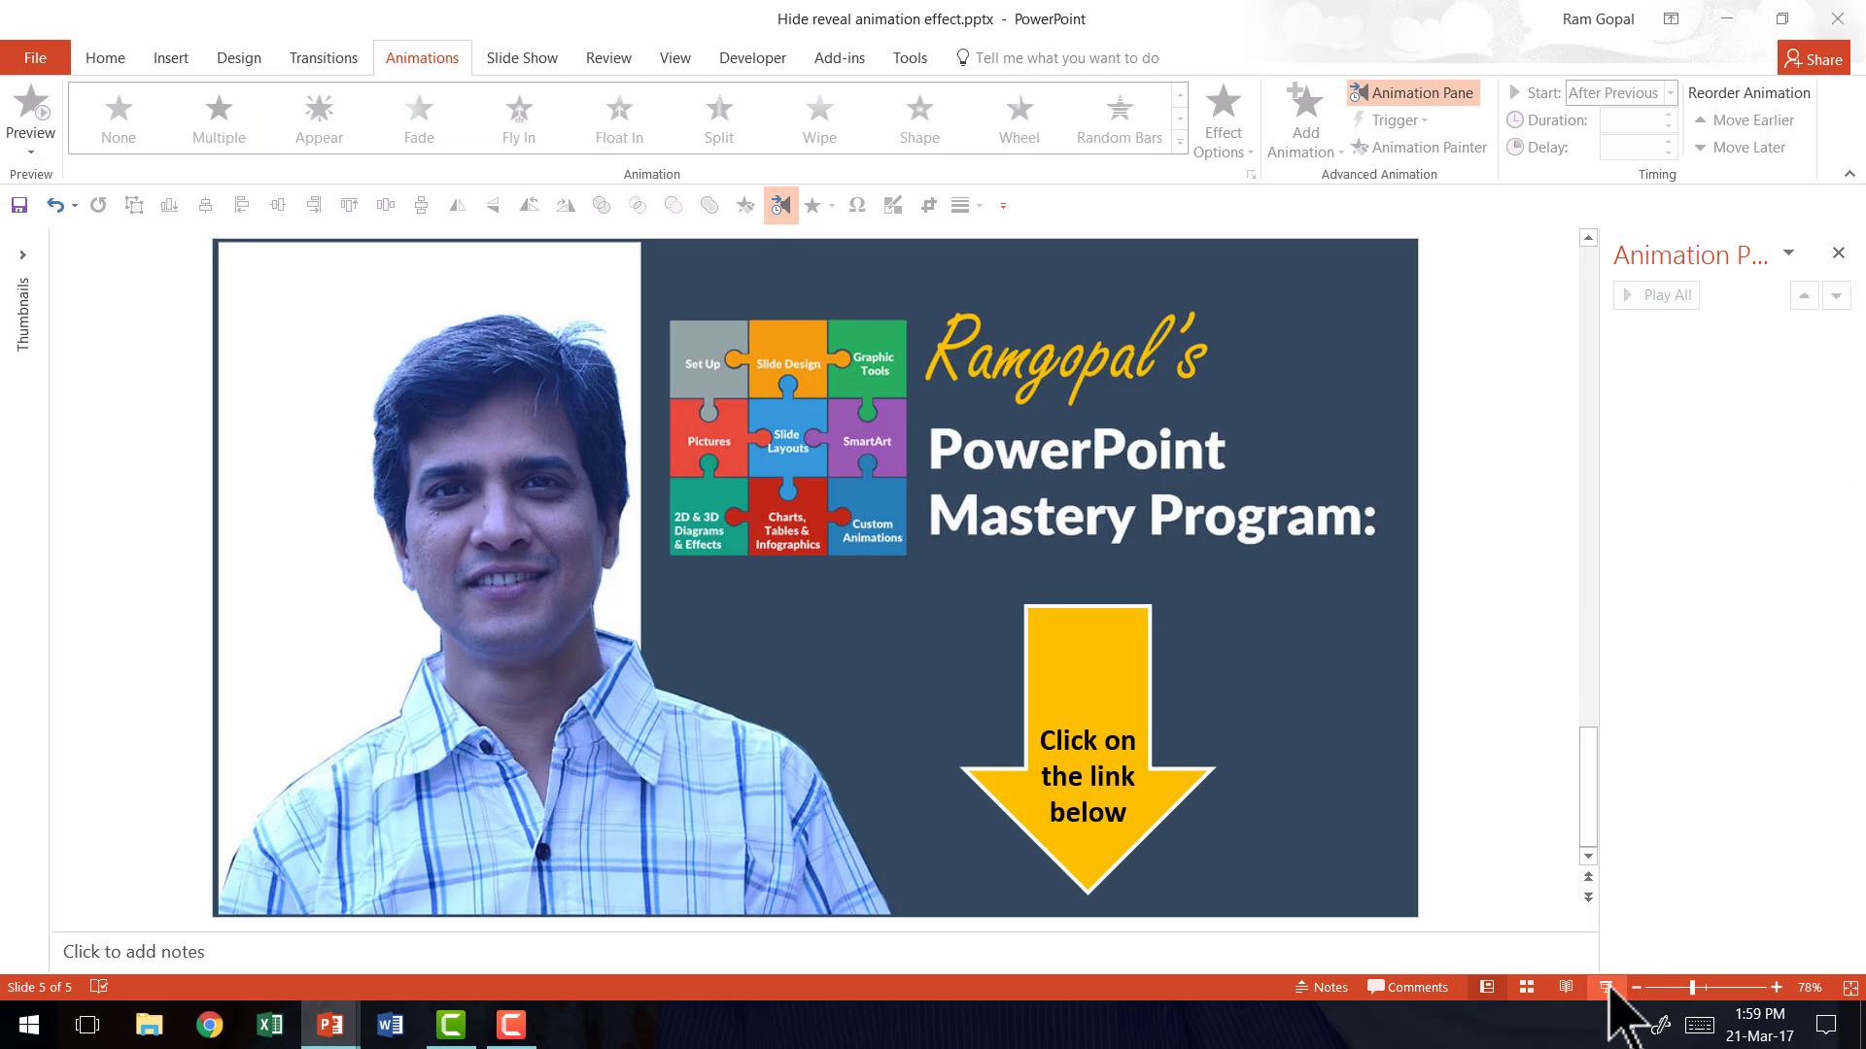